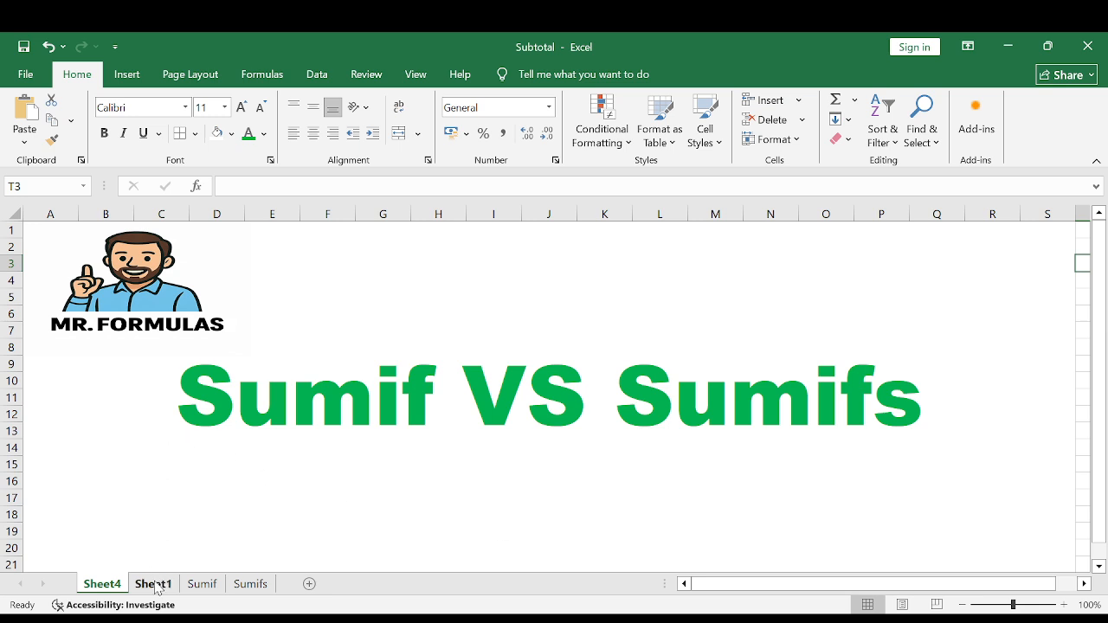
# Review the employee table on Sheet1, going over its column headers from Name to Bonus Amount.
pyautogui.click(154, 585)
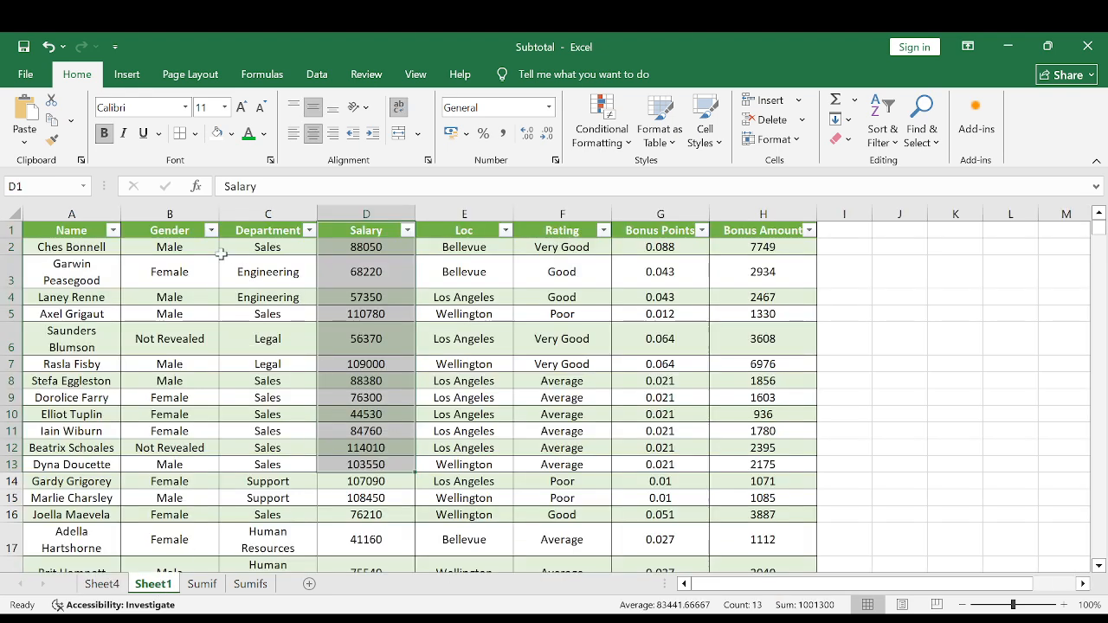
pyautogui.click(167, 230)
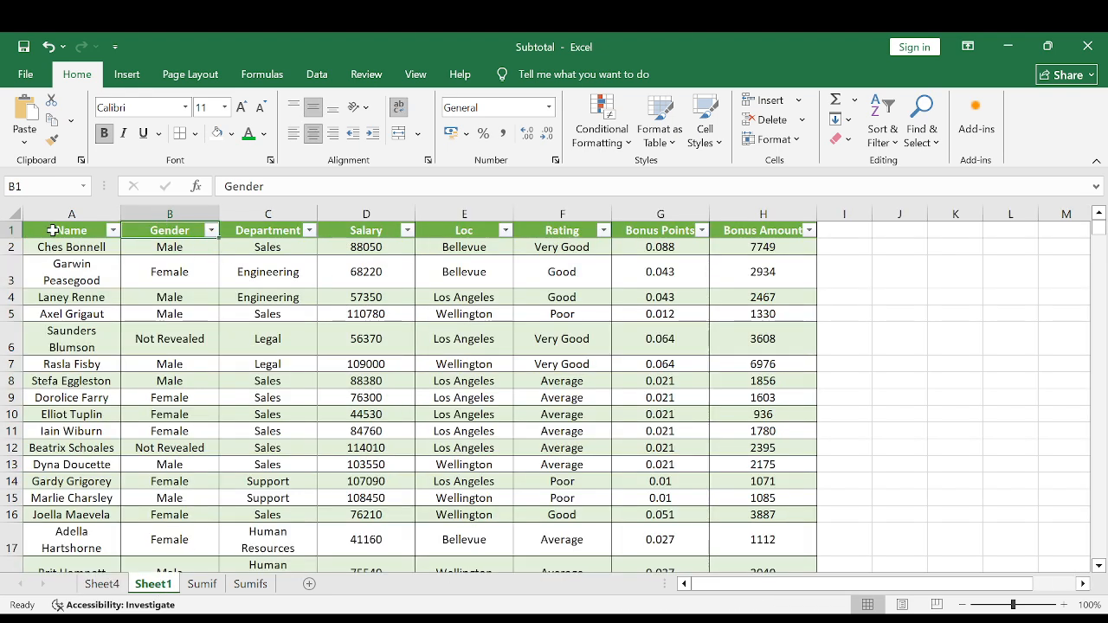
pyautogui.moveTo(53, 230); pyautogui.dragTo(714, 465)
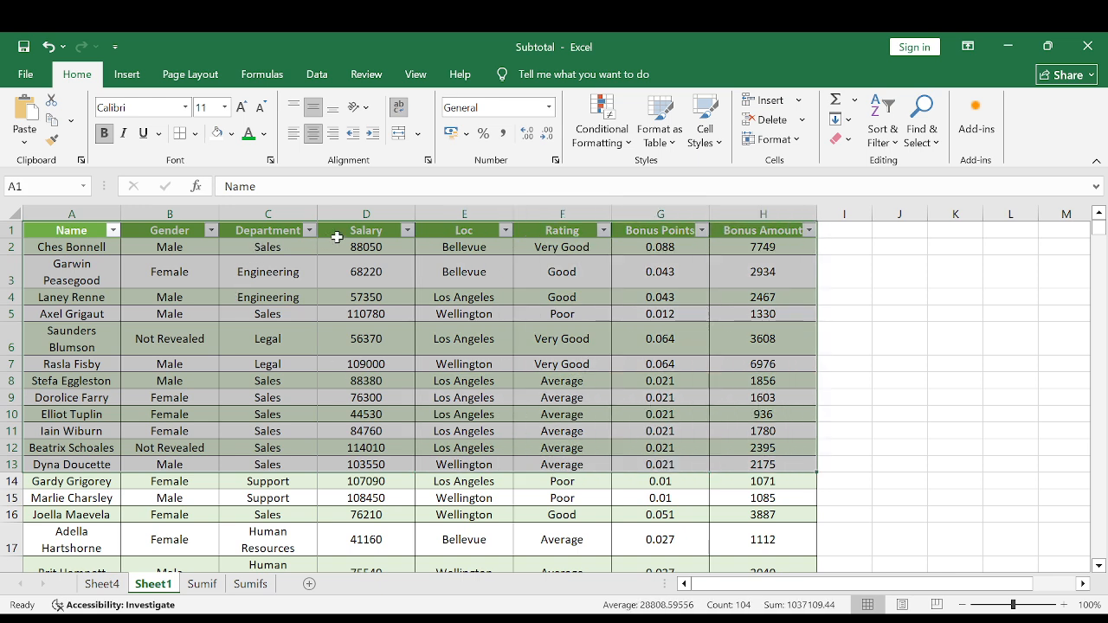
pyautogui.click(482, 232)
pyautogui.click(561, 232)
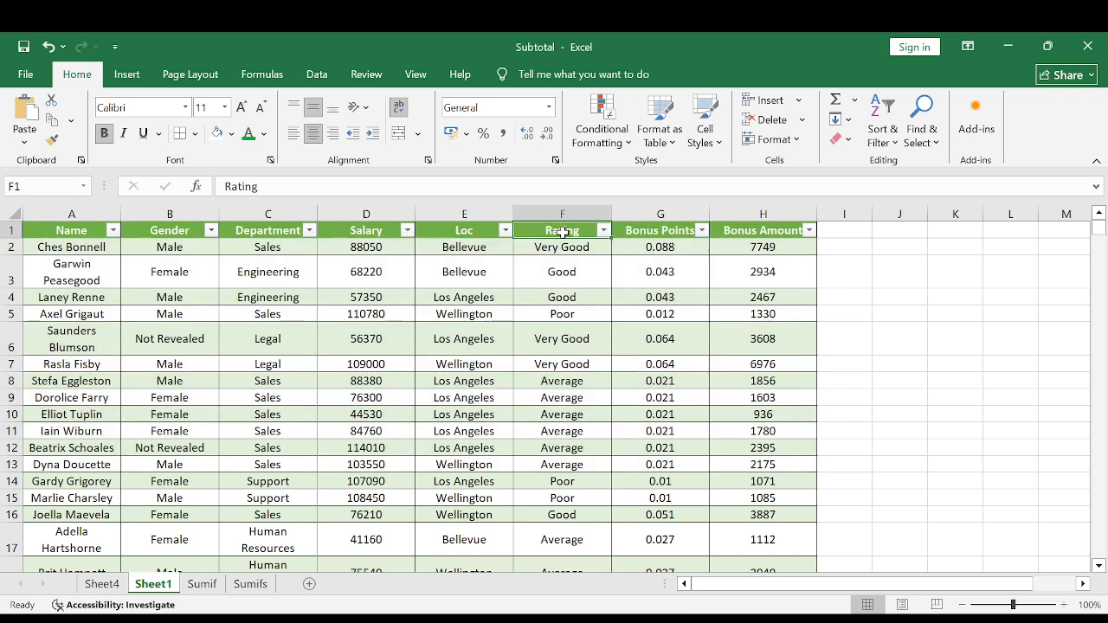
pyautogui.click(652, 231)
pyautogui.click(753, 231)
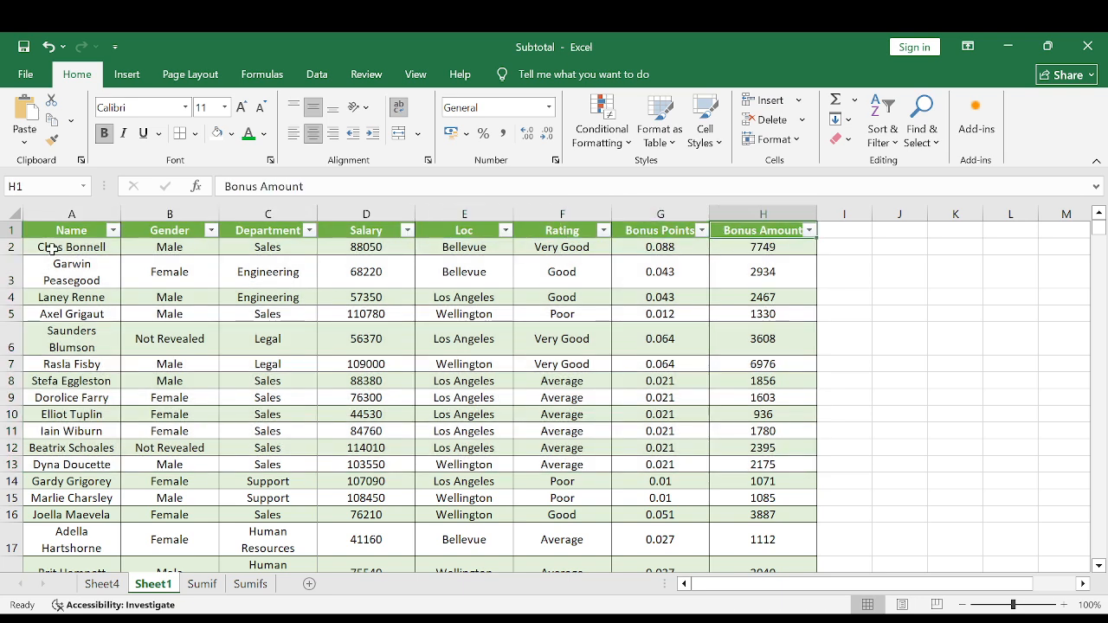
pyautogui.moveTo(72, 232); pyautogui.dragTo(743, 490)
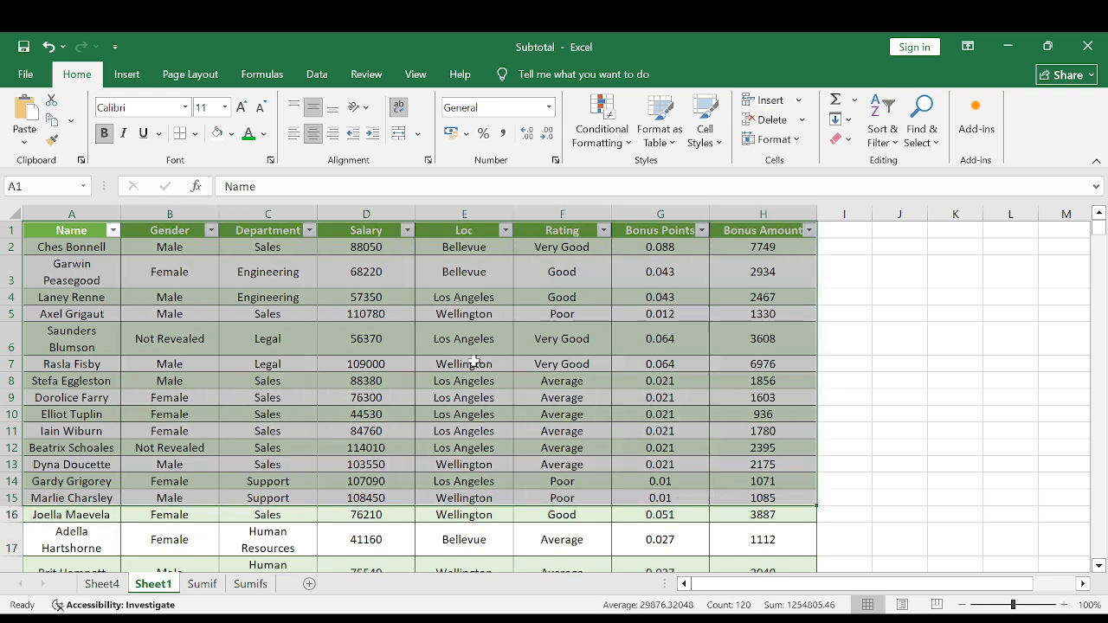
pyautogui.click(356, 232)
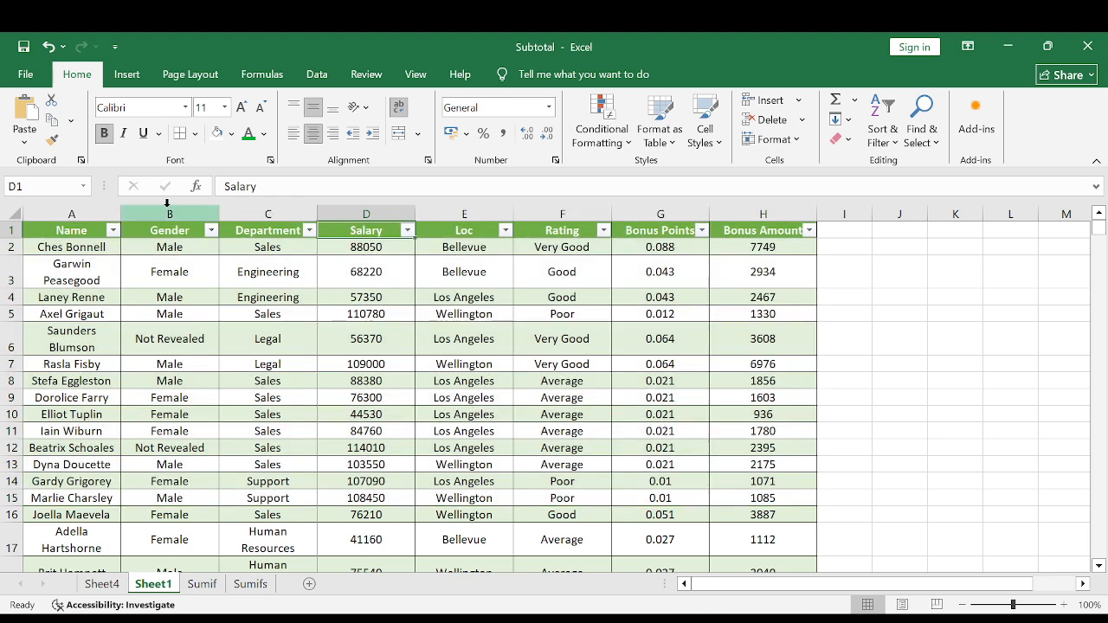
pyautogui.moveTo(74, 215); pyautogui.dragTo(741, 231)
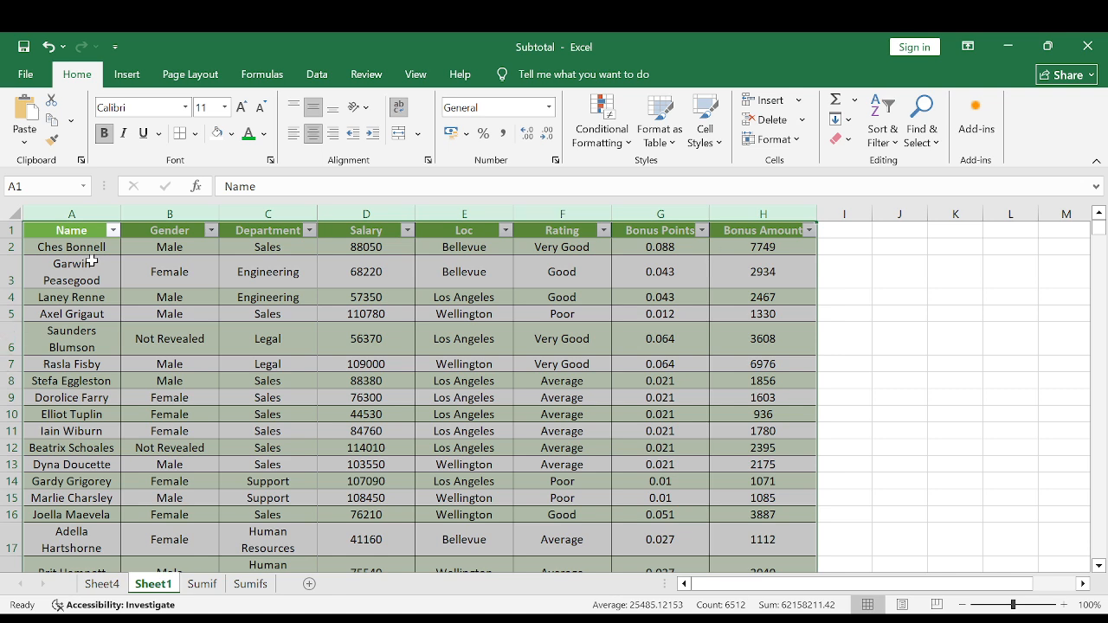
# Inspect the Name, Gender and Department columns of the Sheet1 table one after another.
pyautogui.click(73, 214)
pyautogui.click(186, 209)
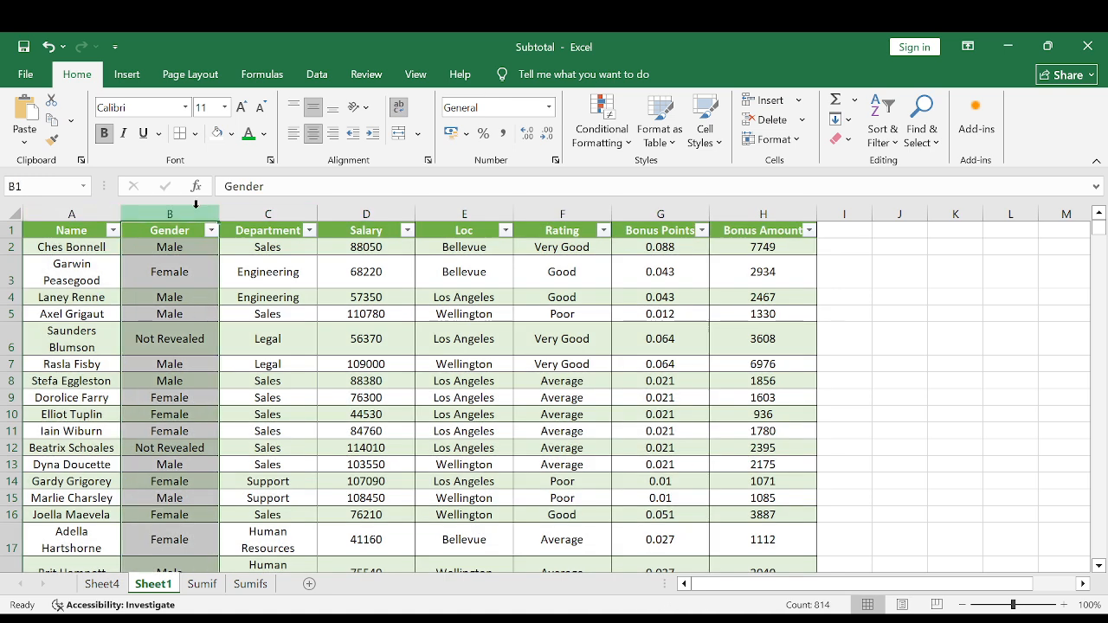
pyautogui.click(266, 213)
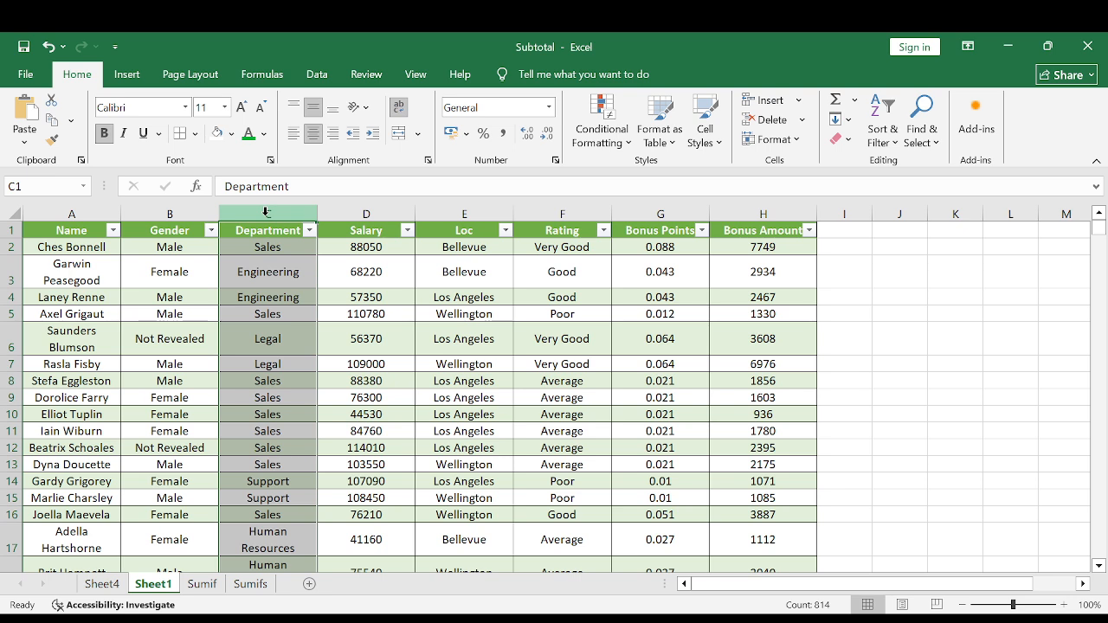
pyautogui.click(261, 299)
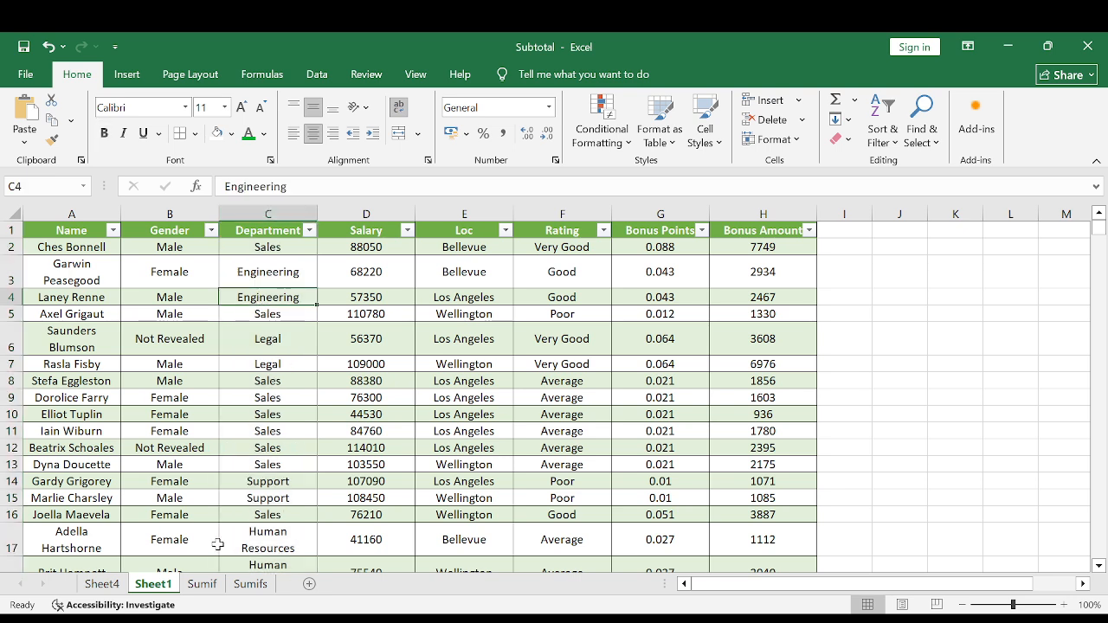
# Examine the Gender summary on the Sumif sheet, including its Male, Female and Not Revealed rows.
pyautogui.click(202, 585)
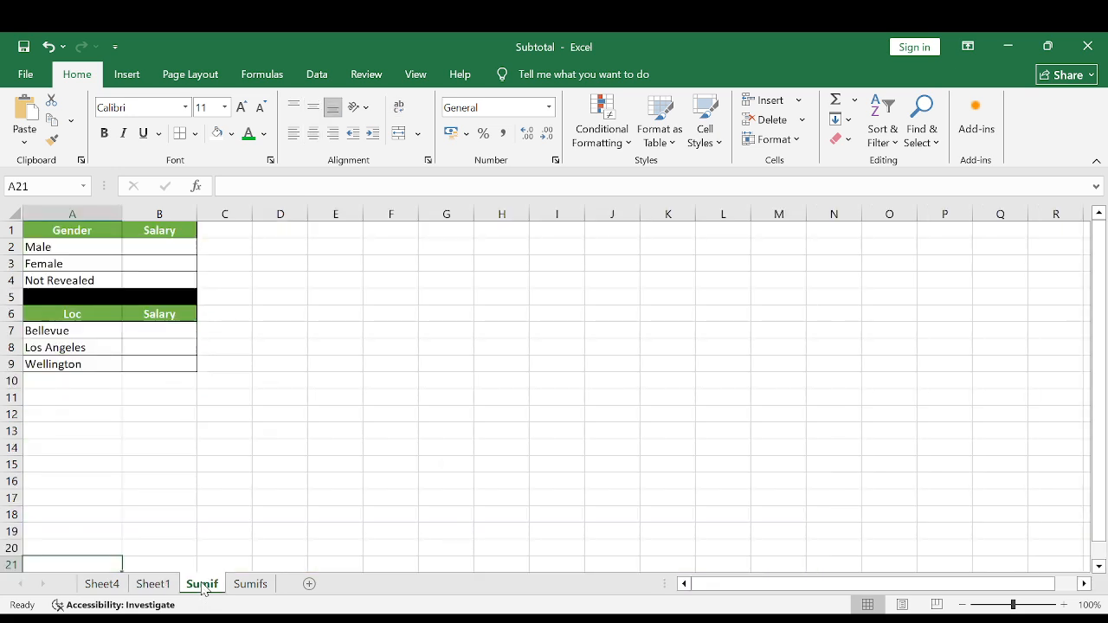
pyautogui.click(77, 231)
pyautogui.click(54, 246)
pyautogui.click(57, 263)
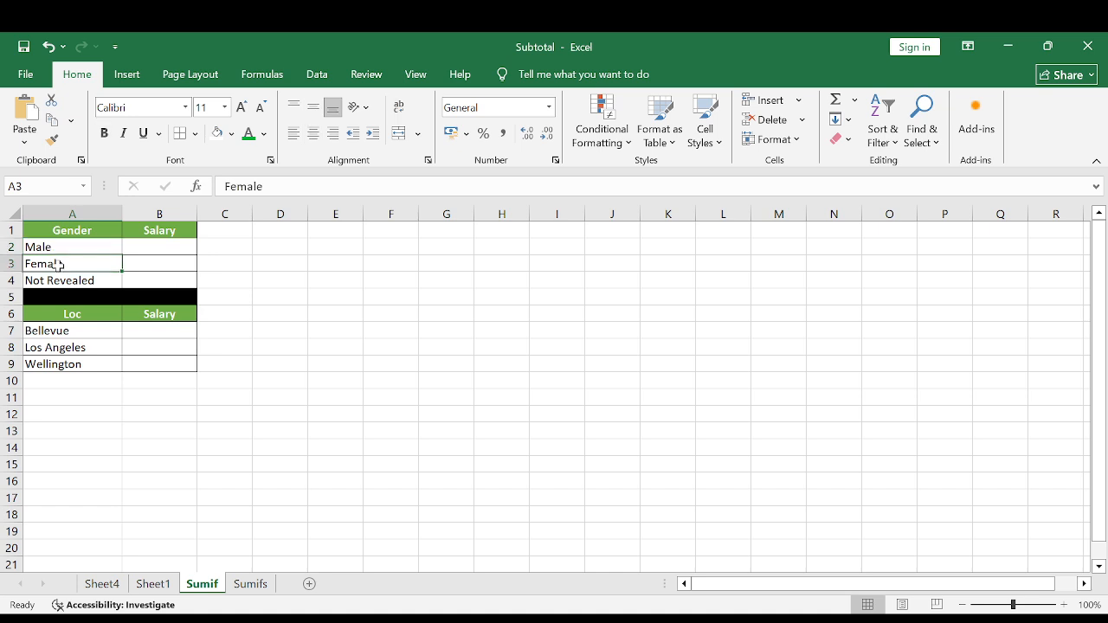
pyautogui.click(62, 280)
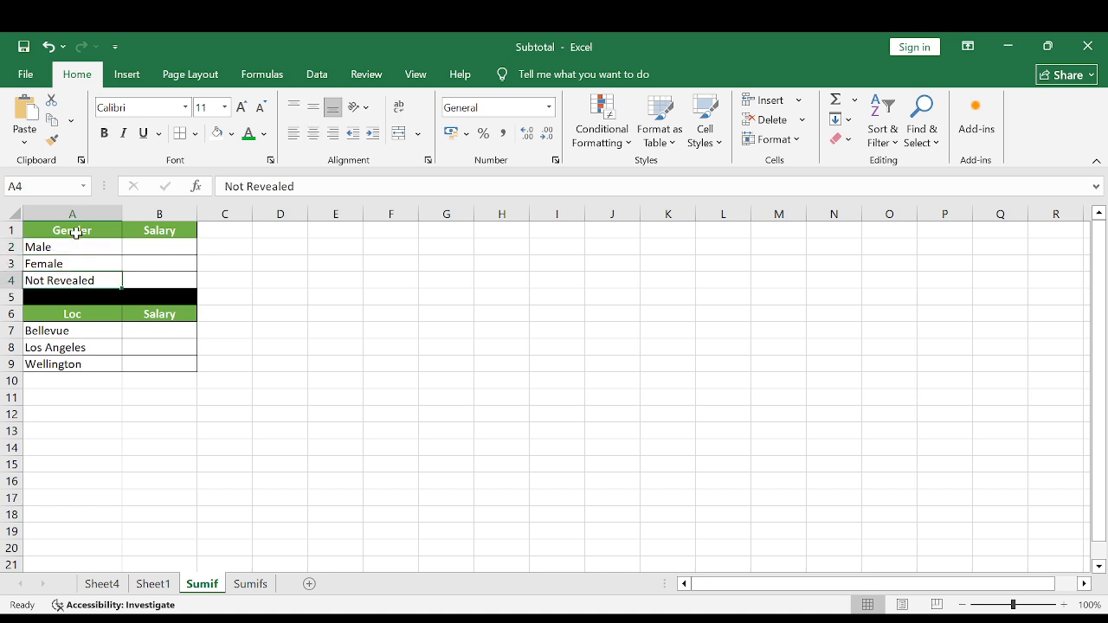
pyautogui.moveTo(75, 229); pyautogui.dragTo(78, 280)
pyautogui.click(77, 253)
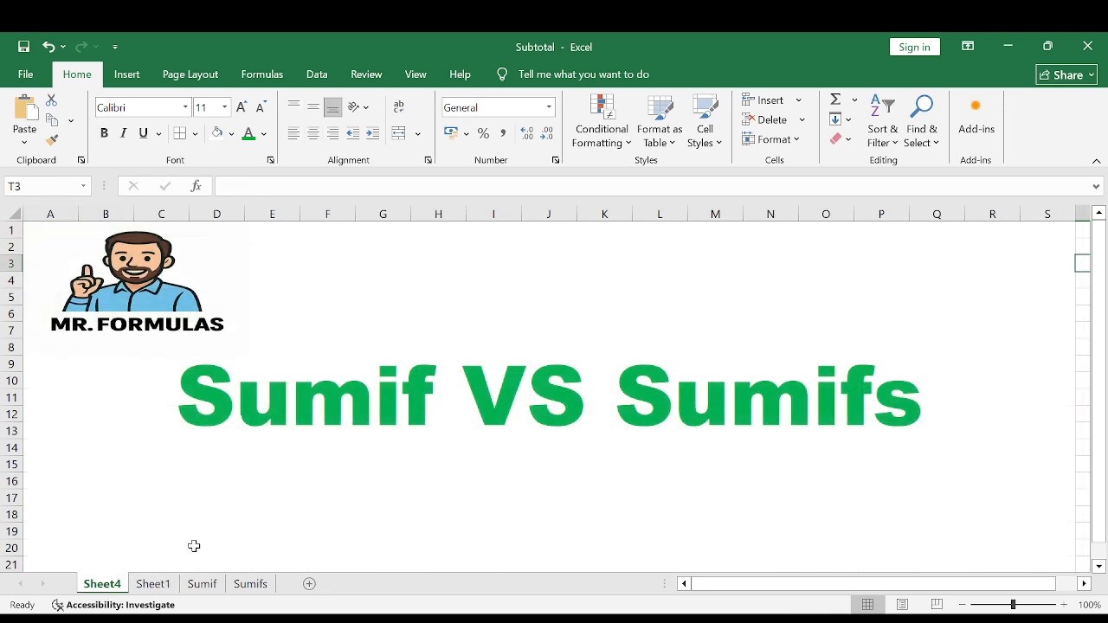
# Locate the Gender column in the source table on Sheet1.
pyautogui.click(149, 585)
pyautogui.click(279, 230)
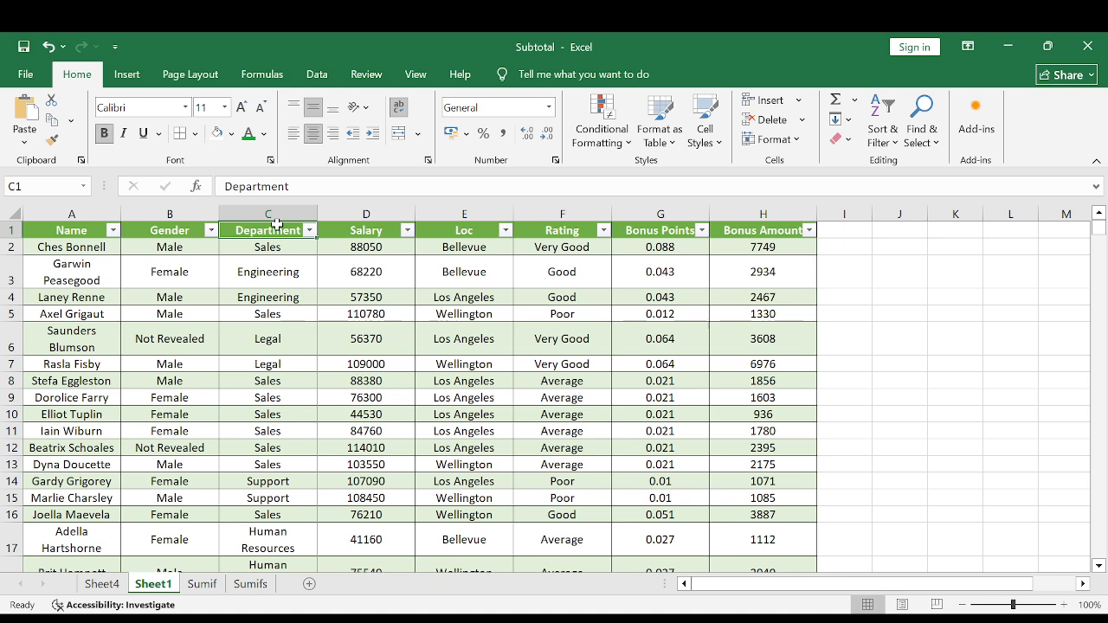
pyautogui.click(176, 230)
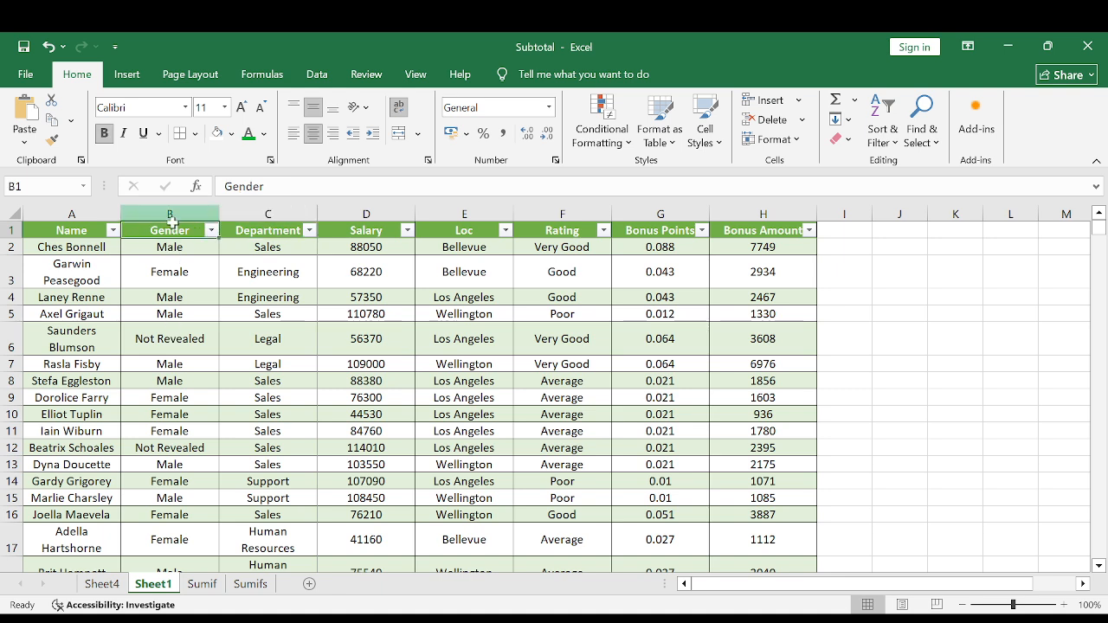
pyautogui.click(174, 210)
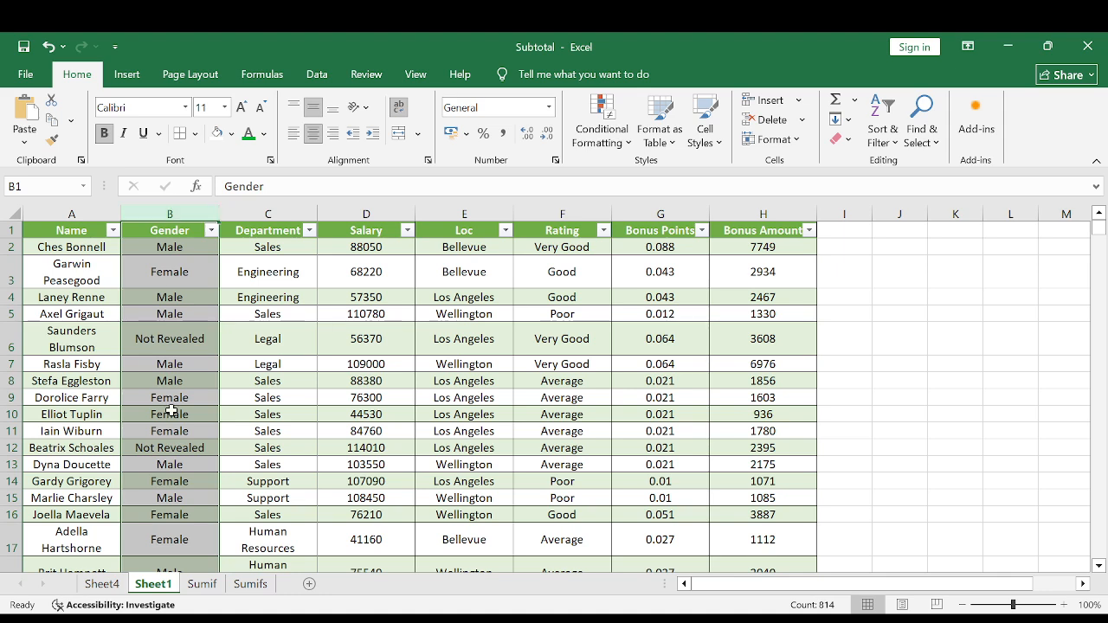
# Match each gender on the Sumif sheet with its empty Salary cell in B2 to B4.
pyautogui.click(201, 585)
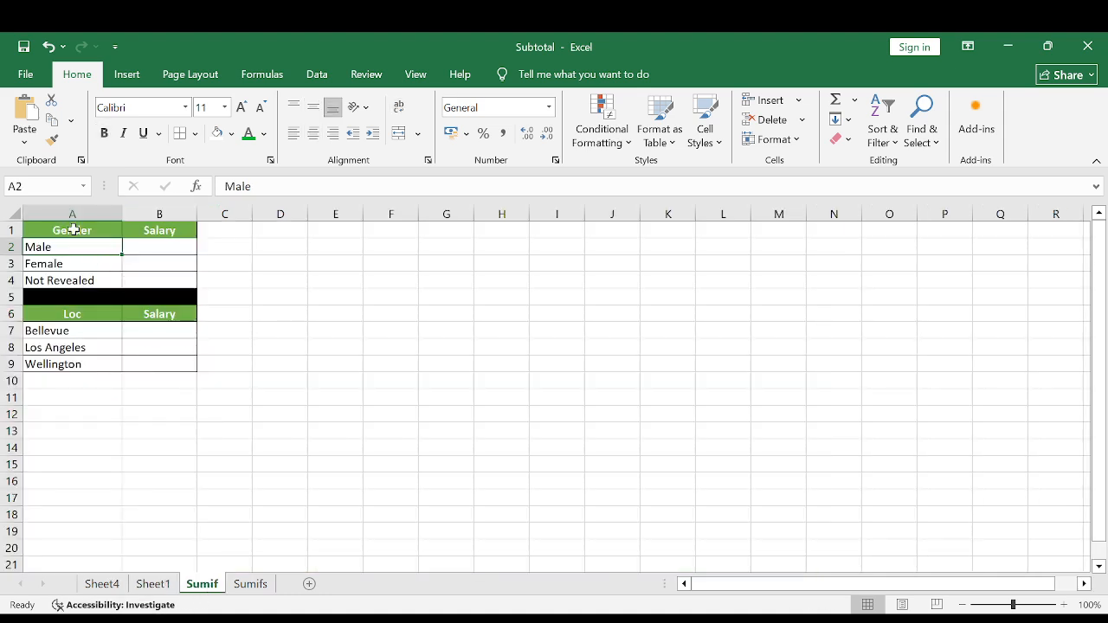
pyautogui.click(155, 240)
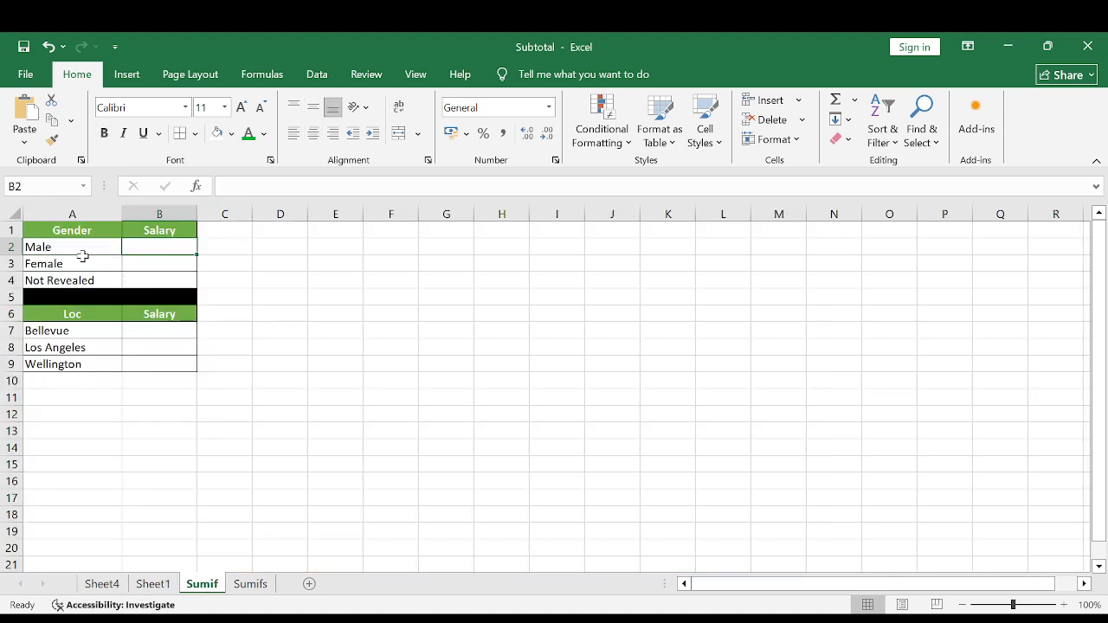
pyautogui.click(40, 262)
pyautogui.click(173, 263)
pyautogui.click(71, 281)
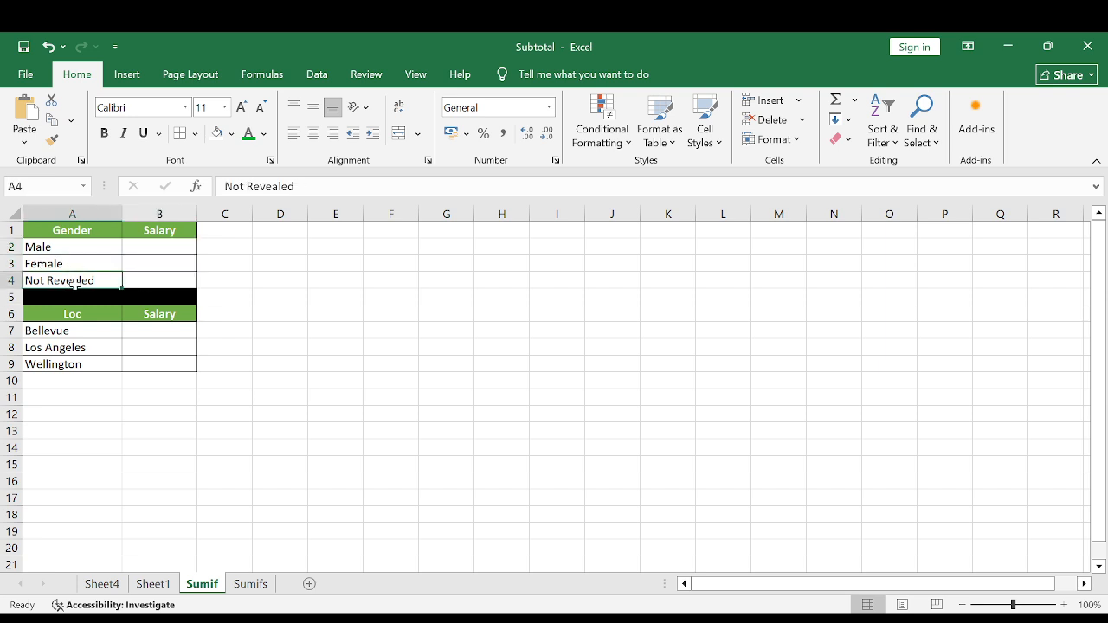
pyautogui.click(158, 282)
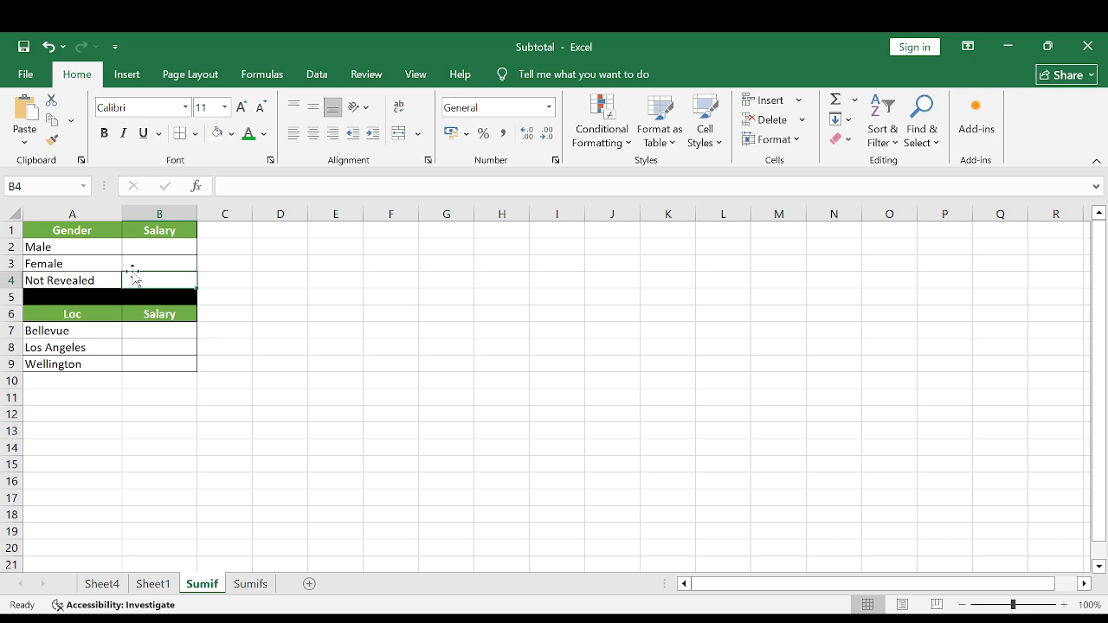
pyautogui.click(61, 247)
pyautogui.moveTo(62, 246); pyautogui.dragTo(62, 281)
pyautogui.click(64, 247)
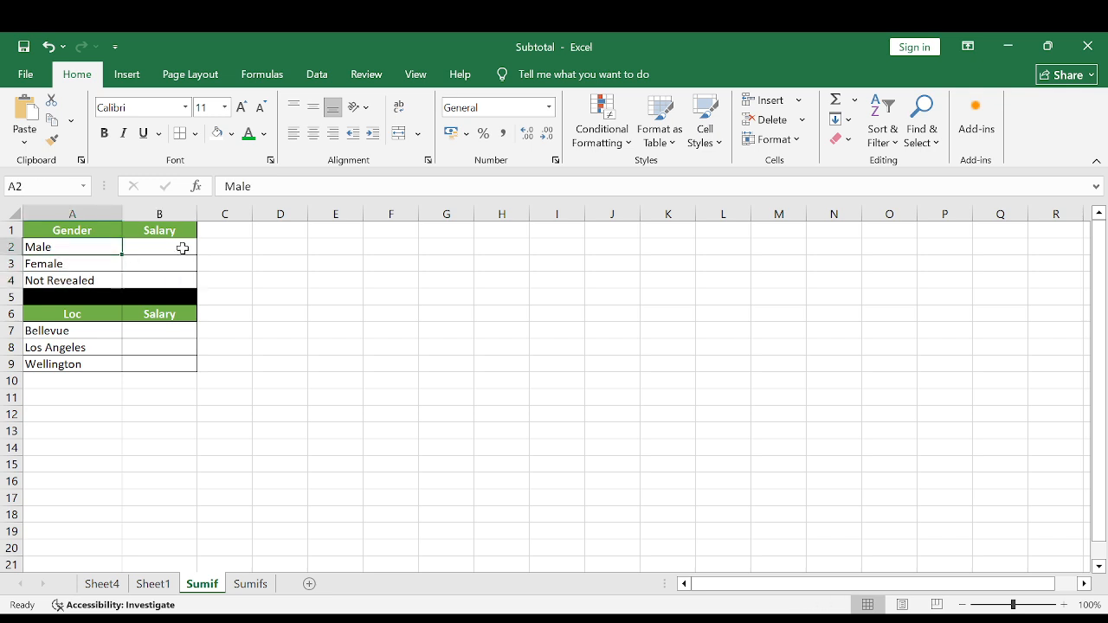
pyautogui.click(183, 249)
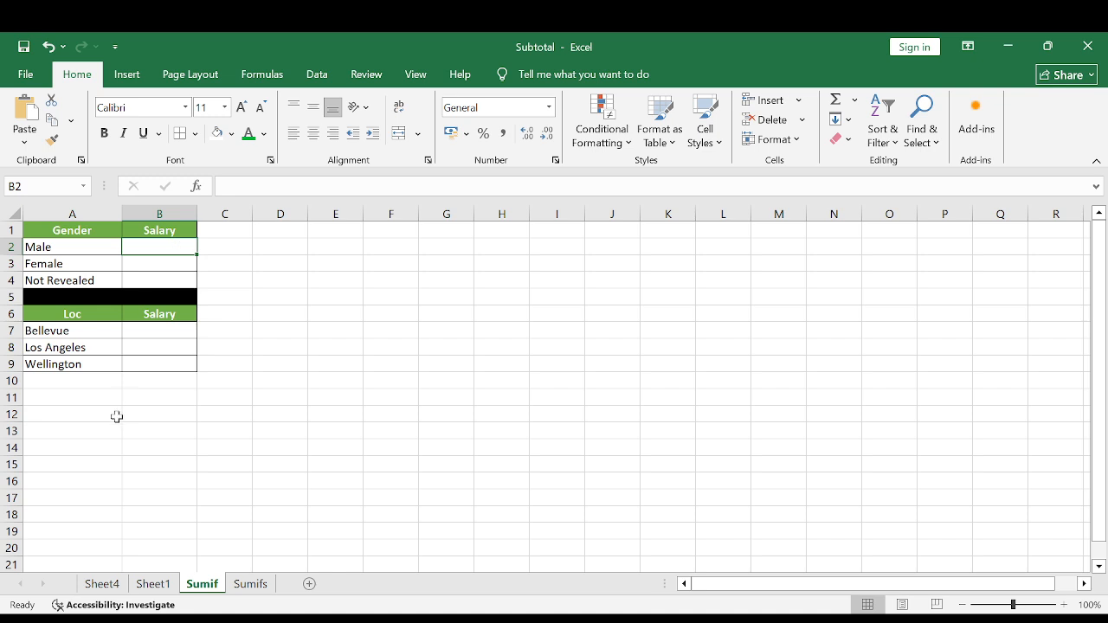
# Check the Salary column on Sheet1 against the gender criteria in A2 to A4 of the Sumif sheet.
pyautogui.click(154, 584)
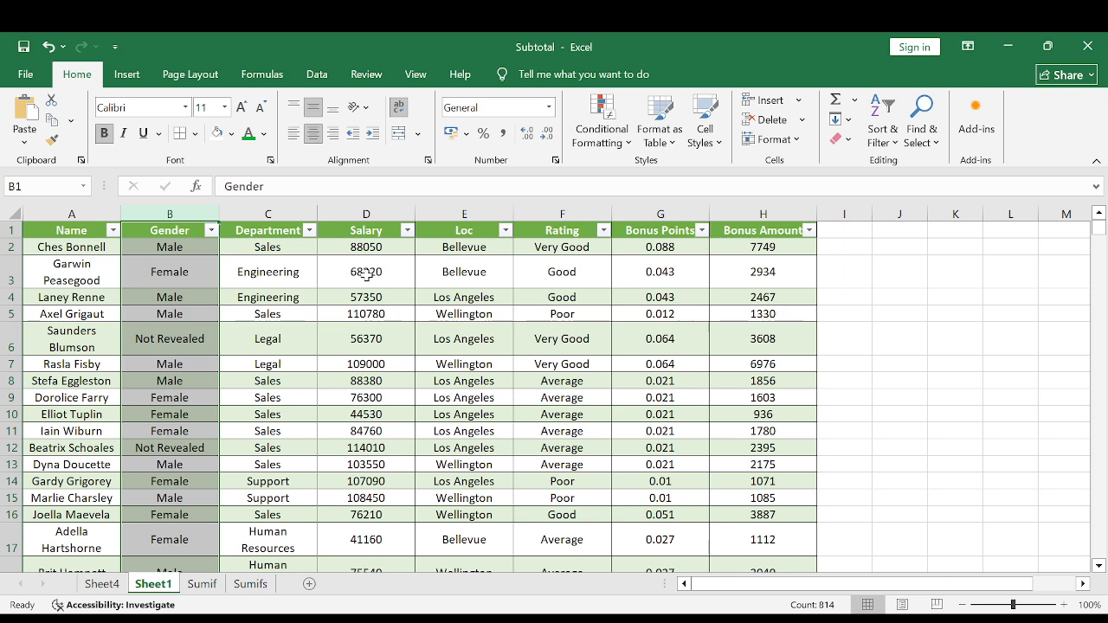
pyautogui.click(366, 230)
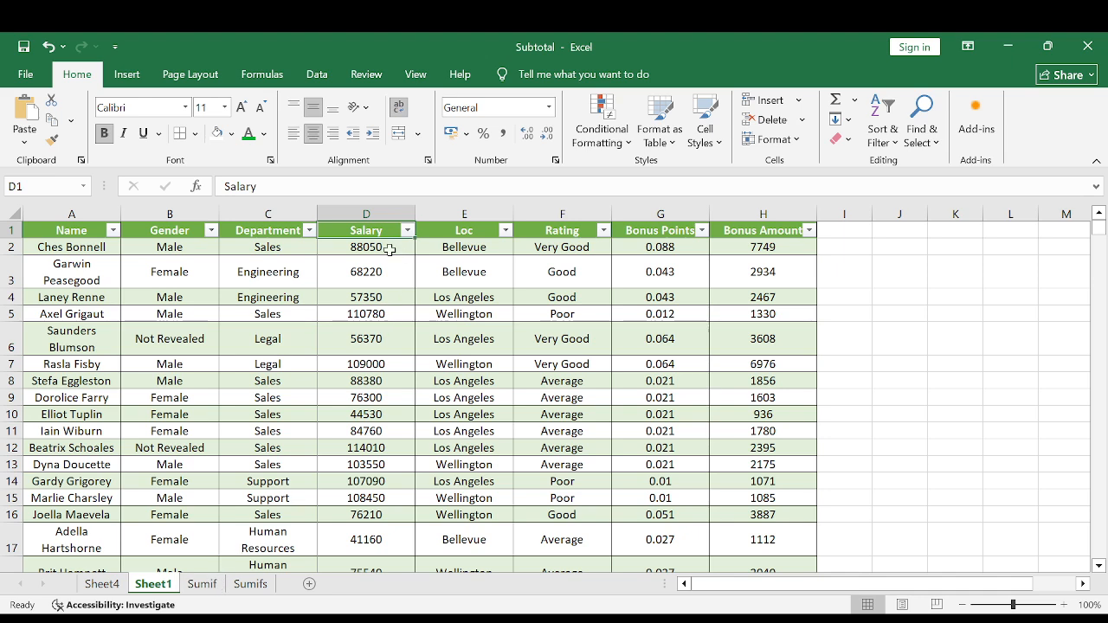
pyautogui.click(201, 583)
pyautogui.click(58, 245)
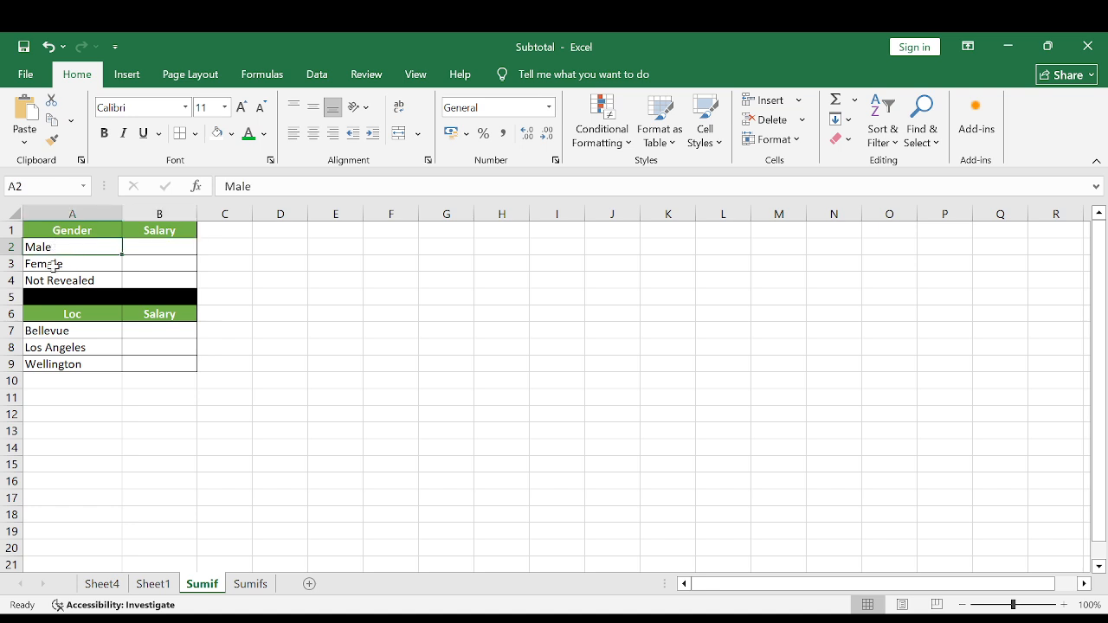
pyautogui.click(55, 262)
pyautogui.click(58, 280)
pyautogui.click(57, 250)
pyautogui.click(54, 278)
pyautogui.click(65, 251)
# Begin a SUMIF formula in B2 of the Sumif sheet with the whole Gender column, Sheet1!B:B, as the criteria range.
pyautogui.click(160, 254)
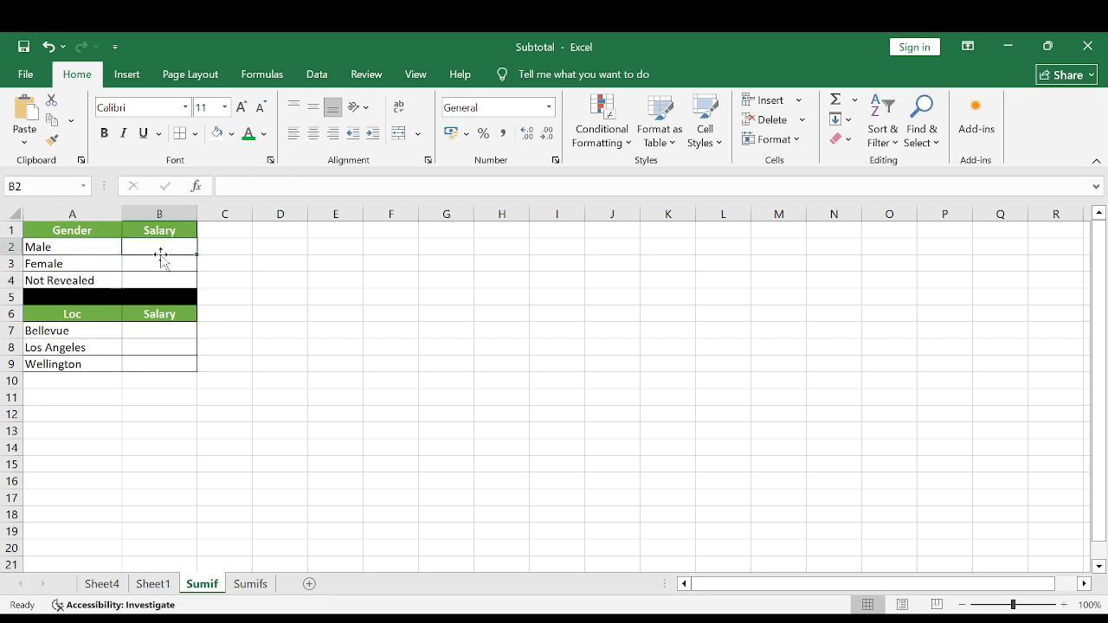
pyautogui.write('=')
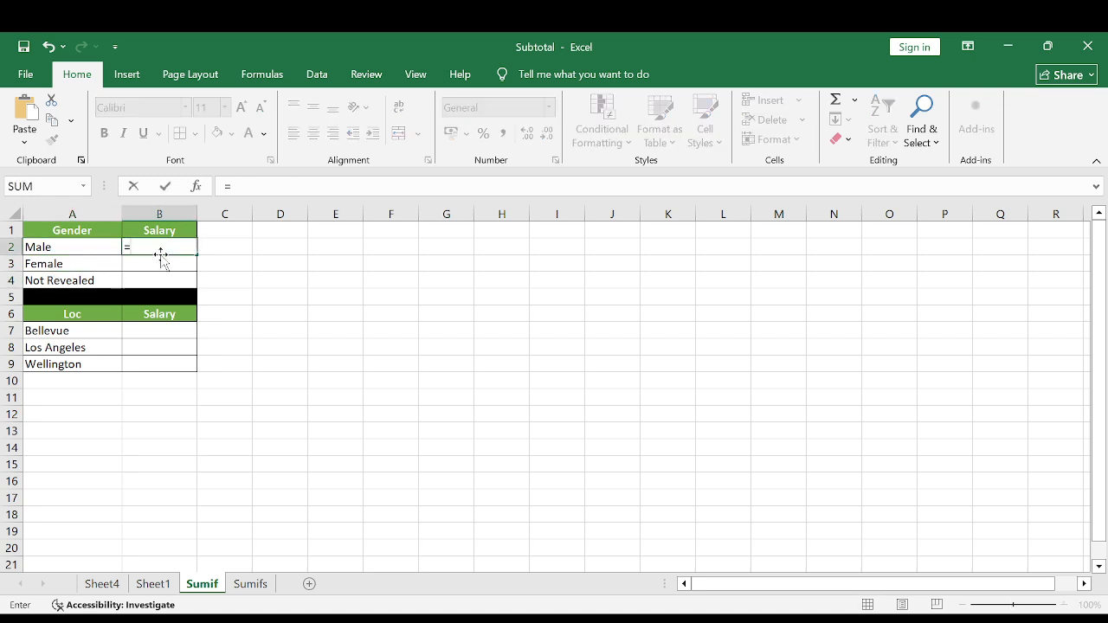
pyautogui.write('sumif(')
pyautogui.click(104, 585)
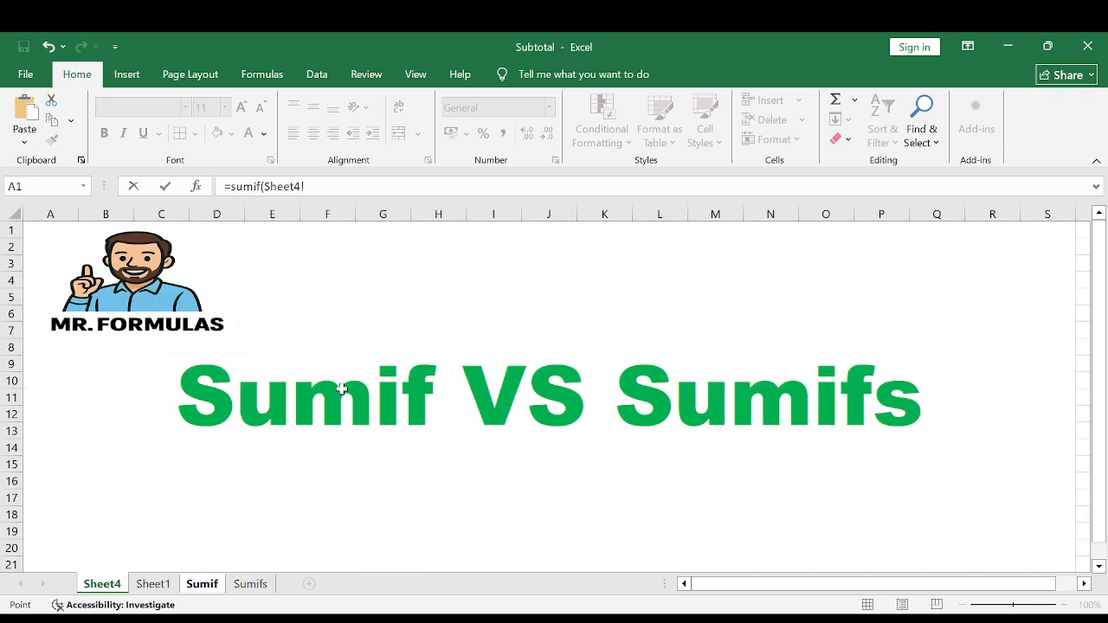
pyautogui.click(153, 584)
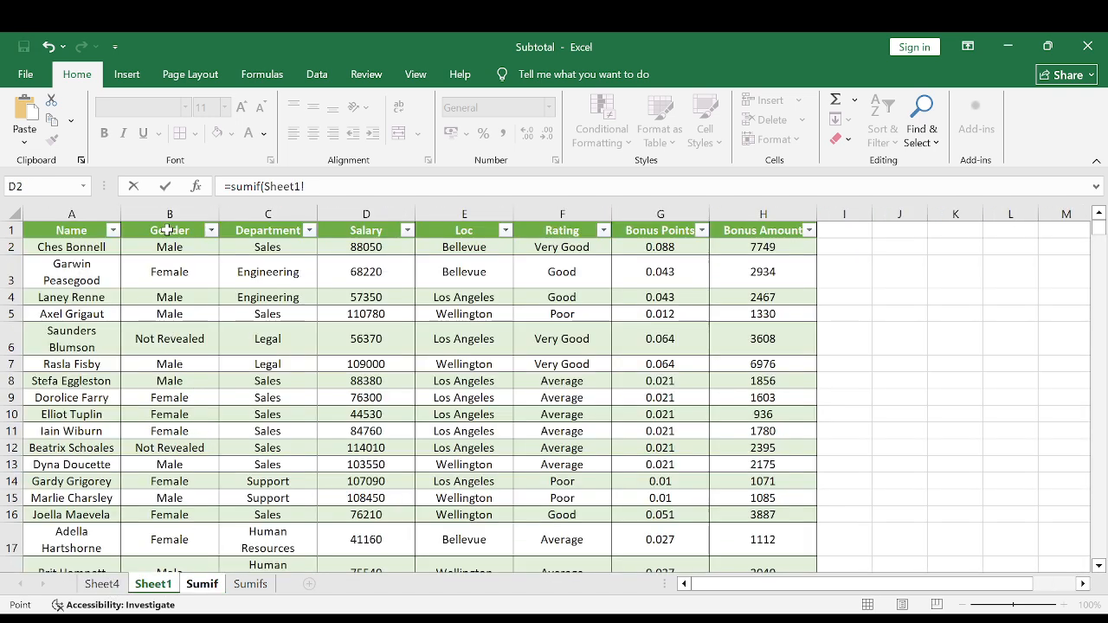
pyautogui.click(167, 213)
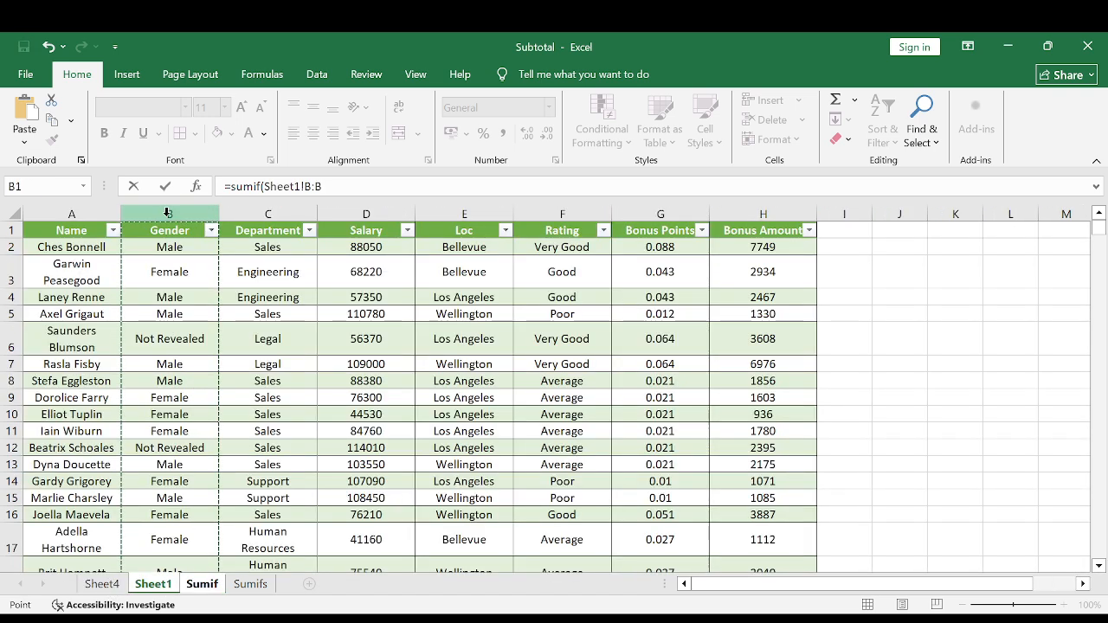
pyautogui.write(',')
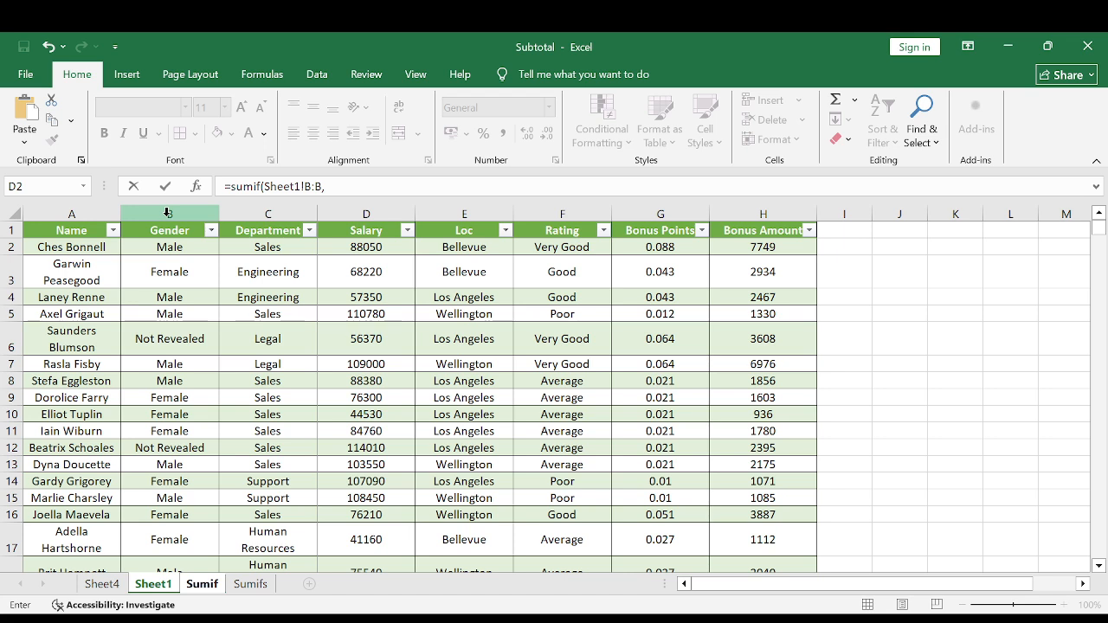
# Complete the B2 formula with Sumif!A2 as the criterion and the whole Salary column, Sheet1!D:D, as the sum range.
pyautogui.click(208, 585)
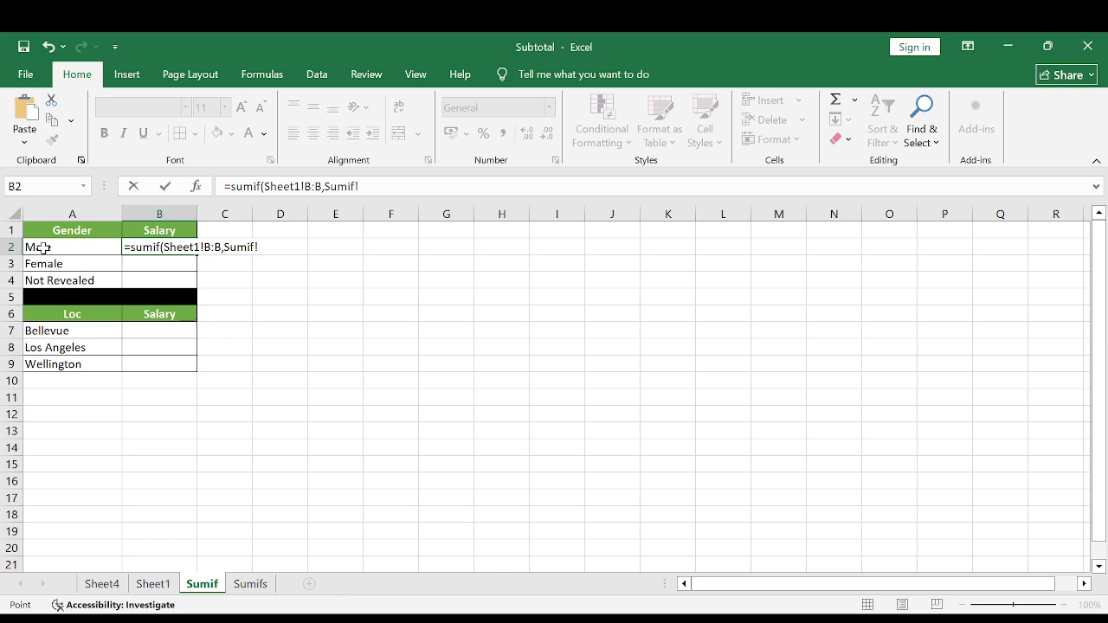
pyautogui.click(43, 247)
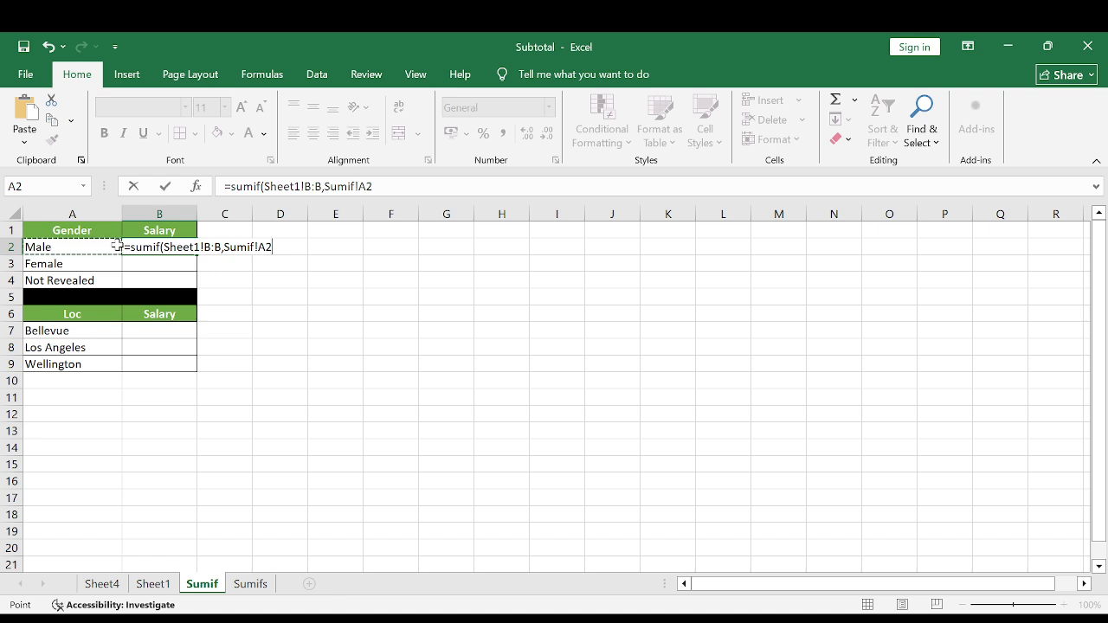
pyautogui.write(',')
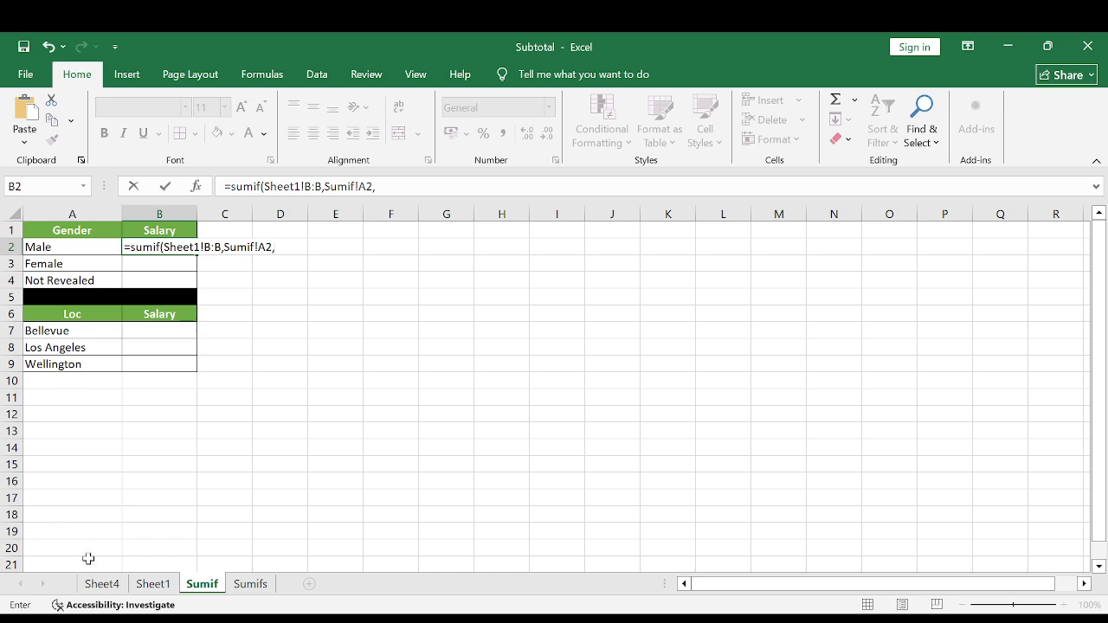
pyautogui.click(102, 583)
pyautogui.click(153, 583)
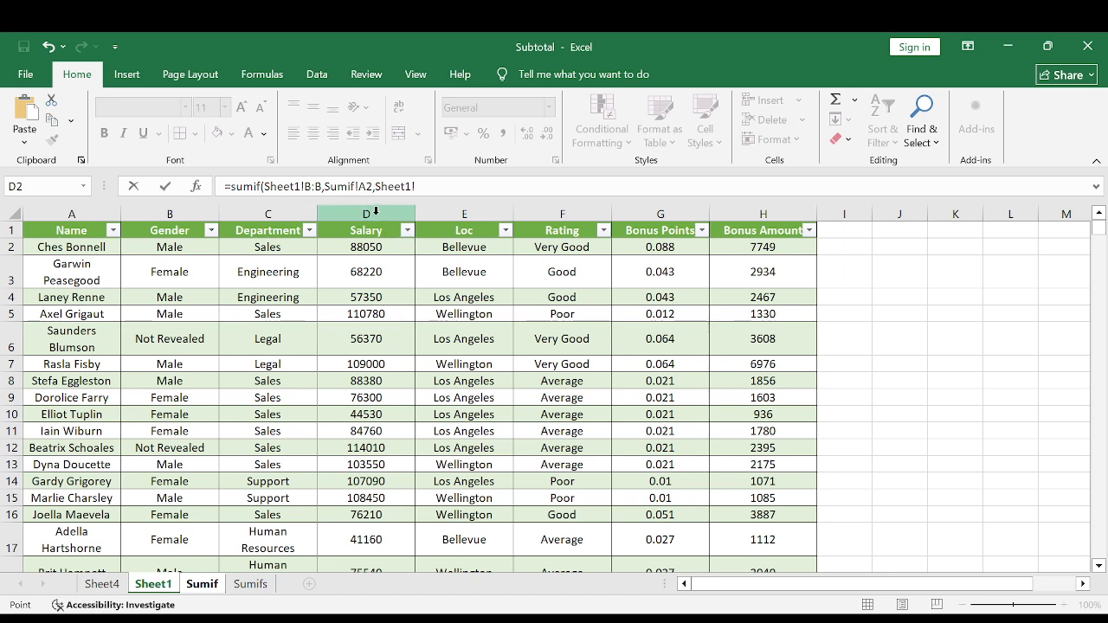
pyautogui.click(376, 210)
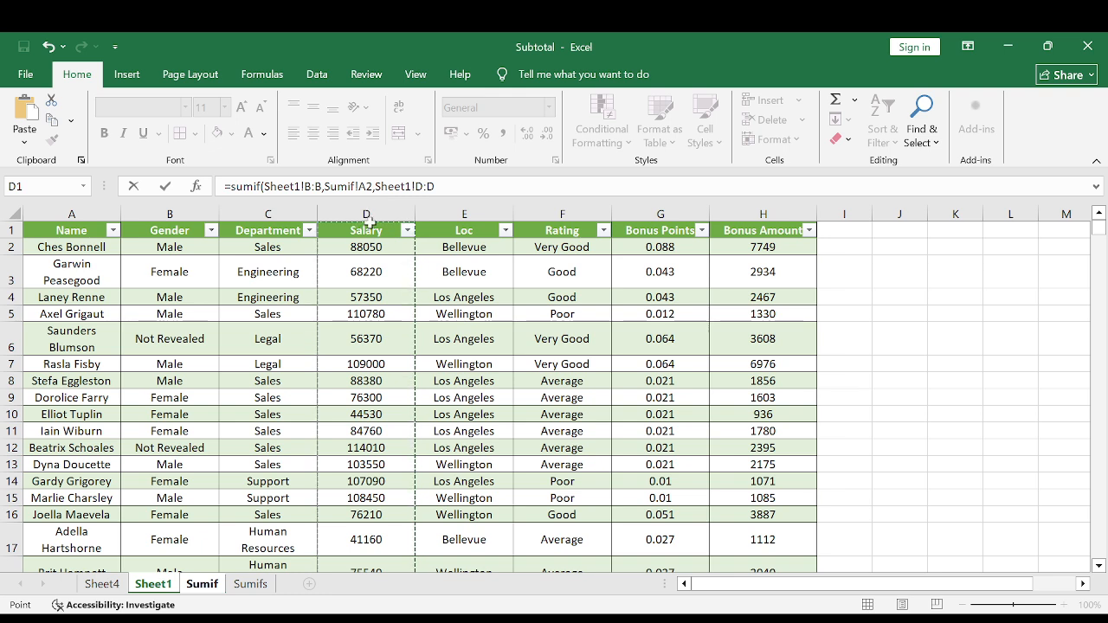
pyautogui.press('Return')
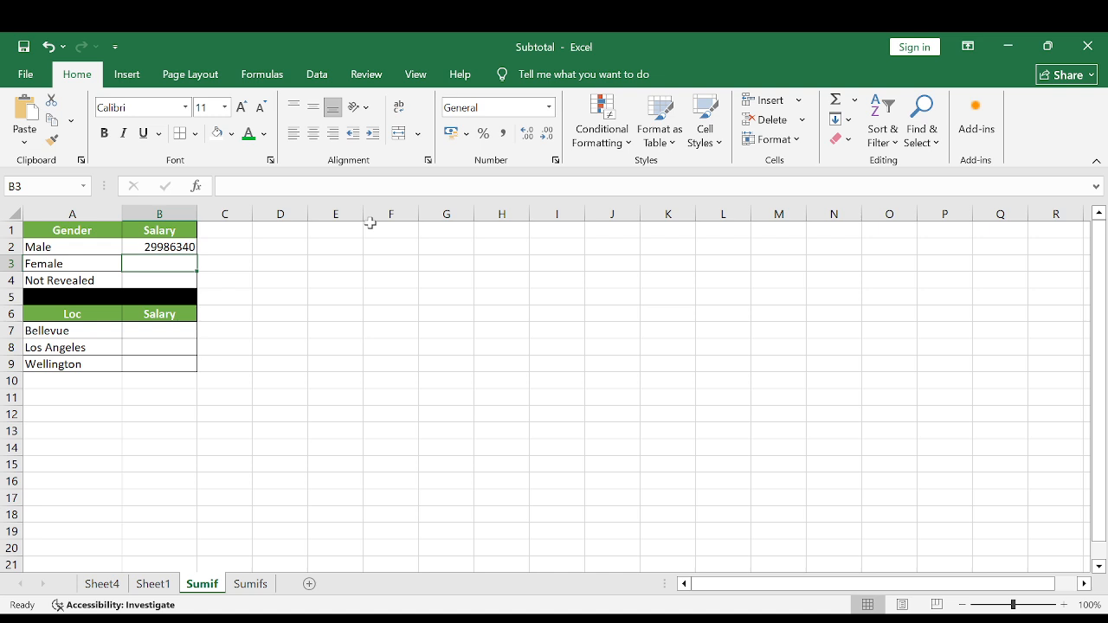
# Check the Sheet1!D:D sum range in B2's formula and fill the SUMIF formula down through B4.
pyautogui.press('Up')
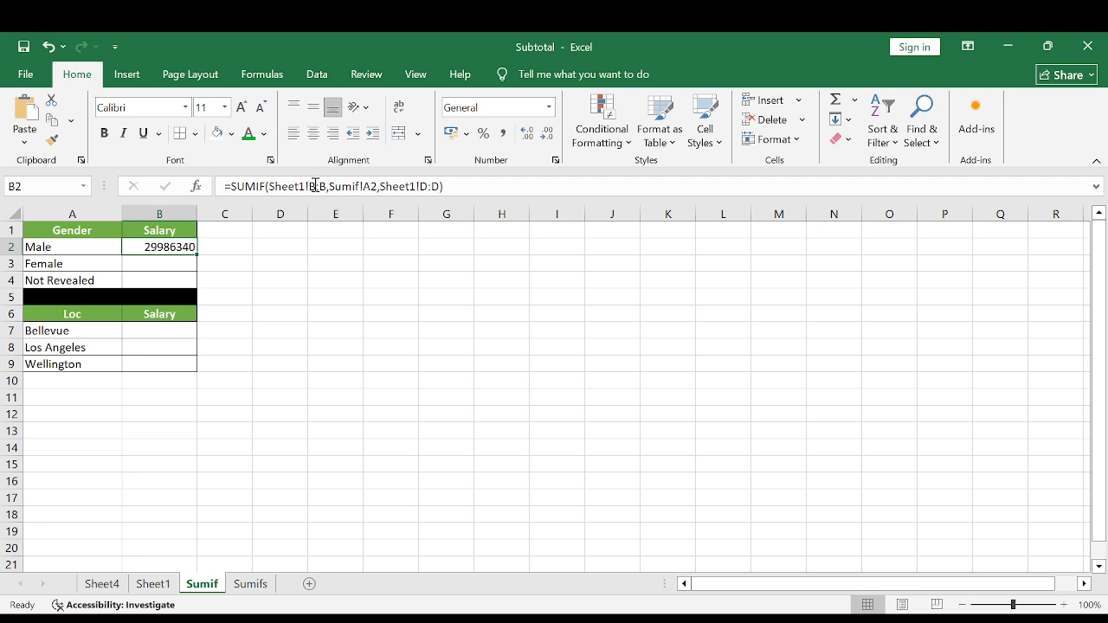
pyautogui.click(421, 187)
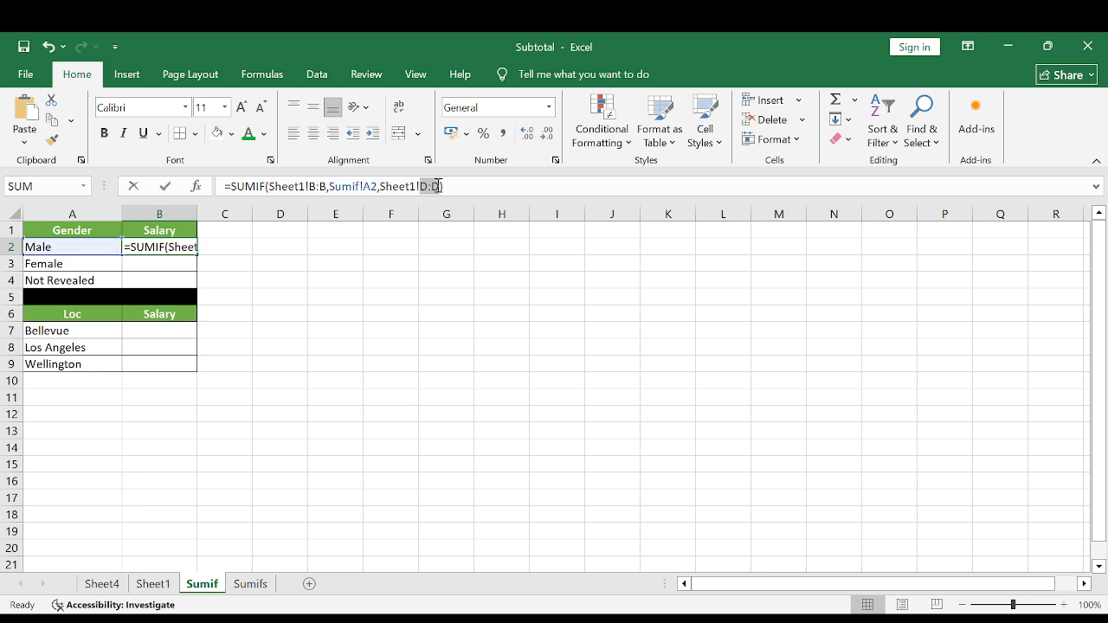
pyautogui.click(479, 188)
pyautogui.hotkey('ctrl', 'Return')
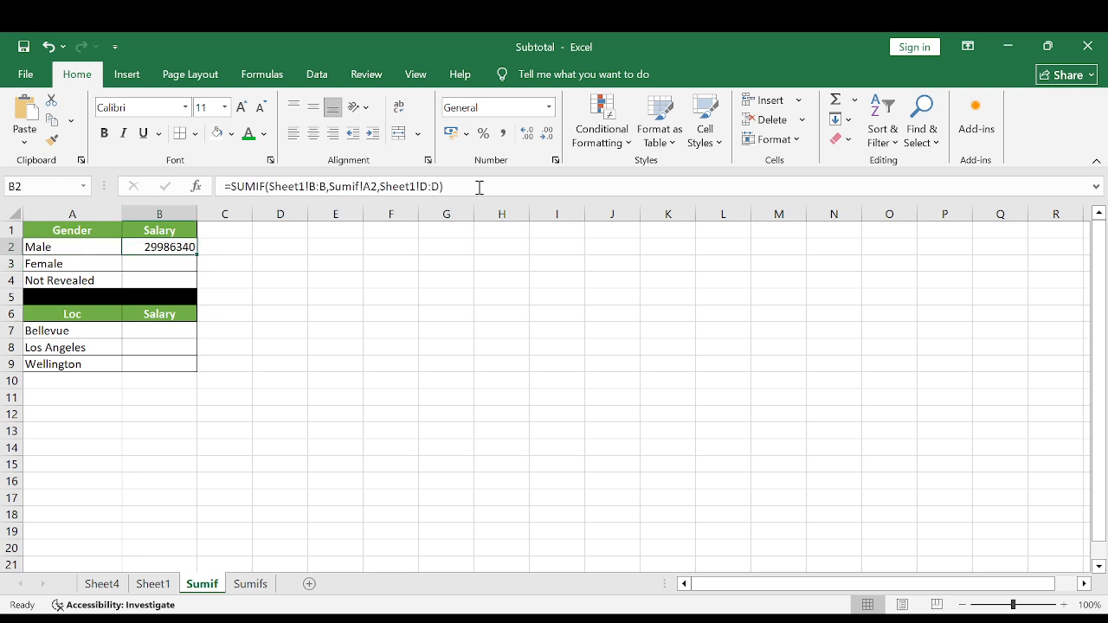
pyautogui.hotkey('shift', 'Down')
pyautogui.hotkey('shift', 'Down')
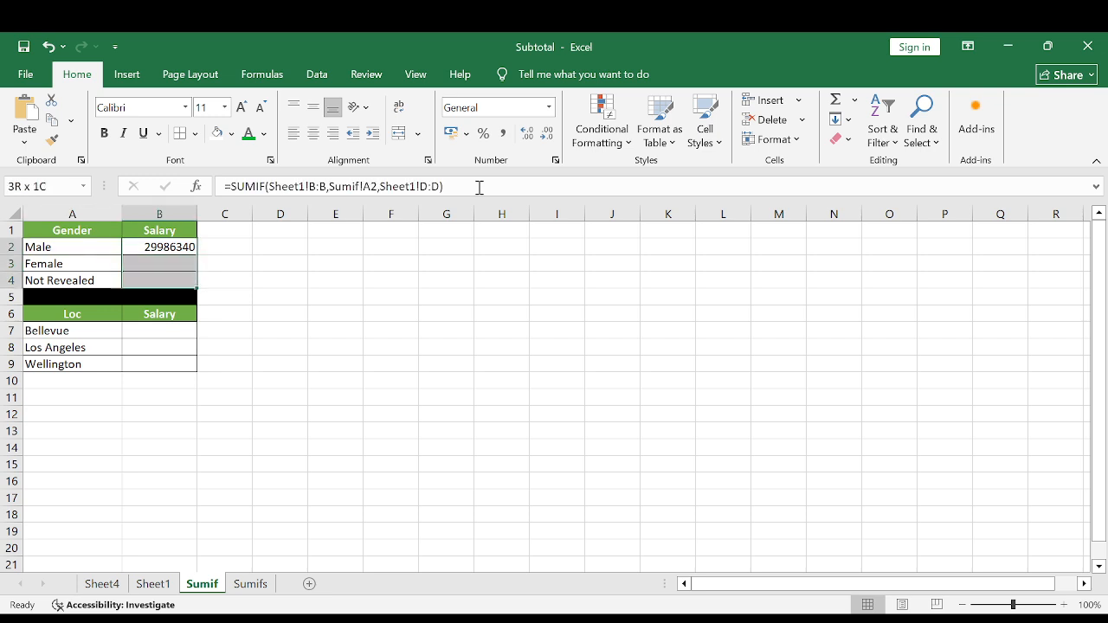
pyautogui.hotkey('ctrl', 'd')
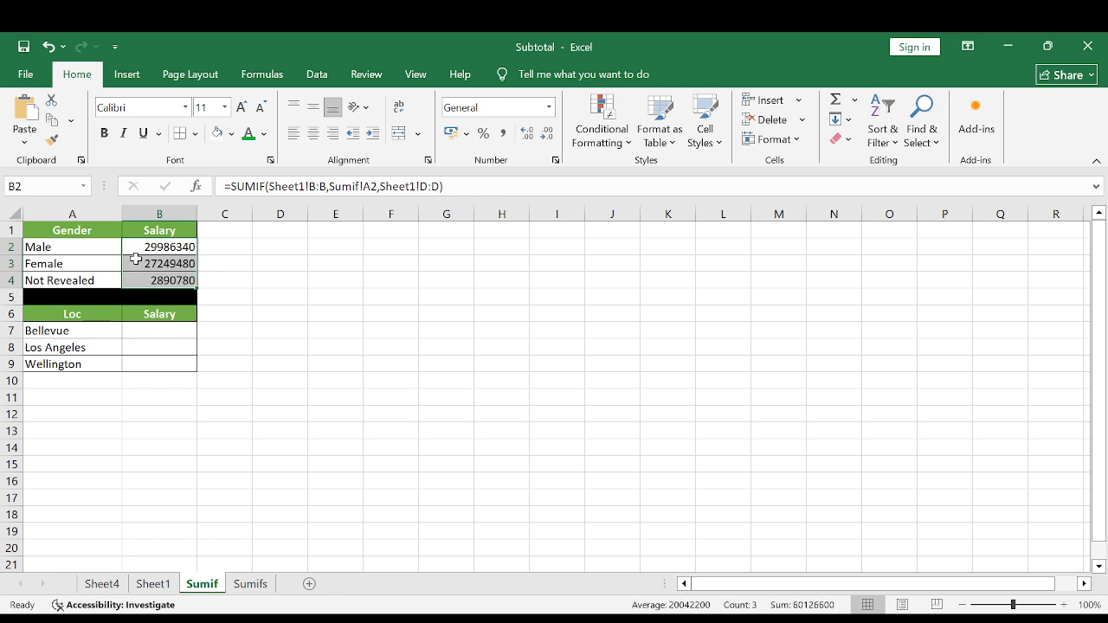
# Review the SUMIF salary result beside each gender in rows 2 to 4.
pyautogui.click(108, 249)
pyautogui.click(161, 248)
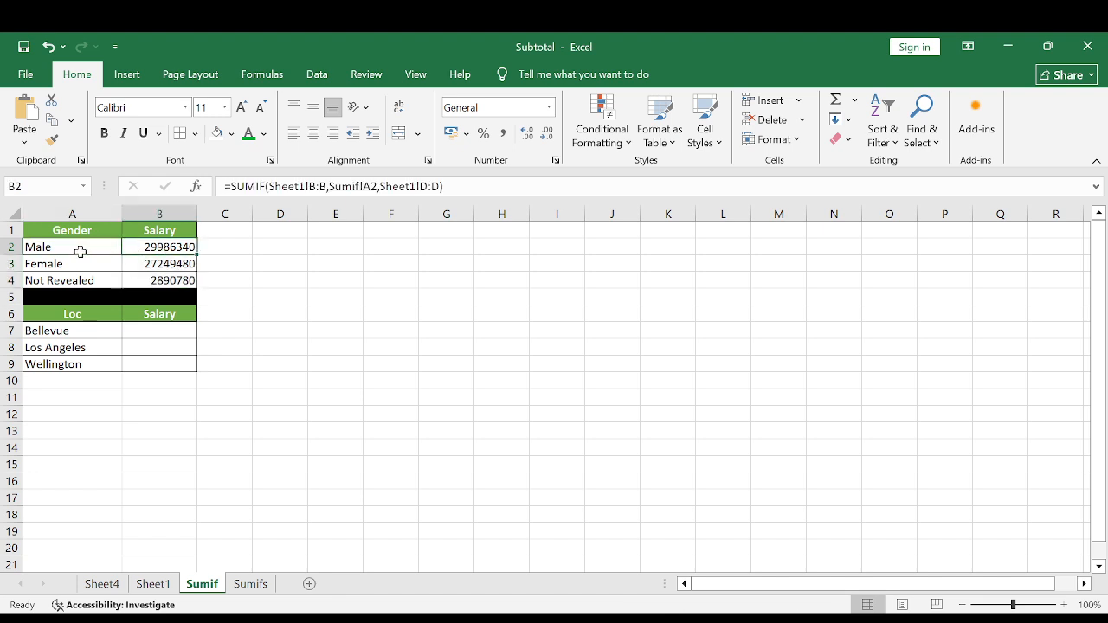
pyautogui.click(70, 251)
pyautogui.click(154, 249)
pyautogui.click(63, 262)
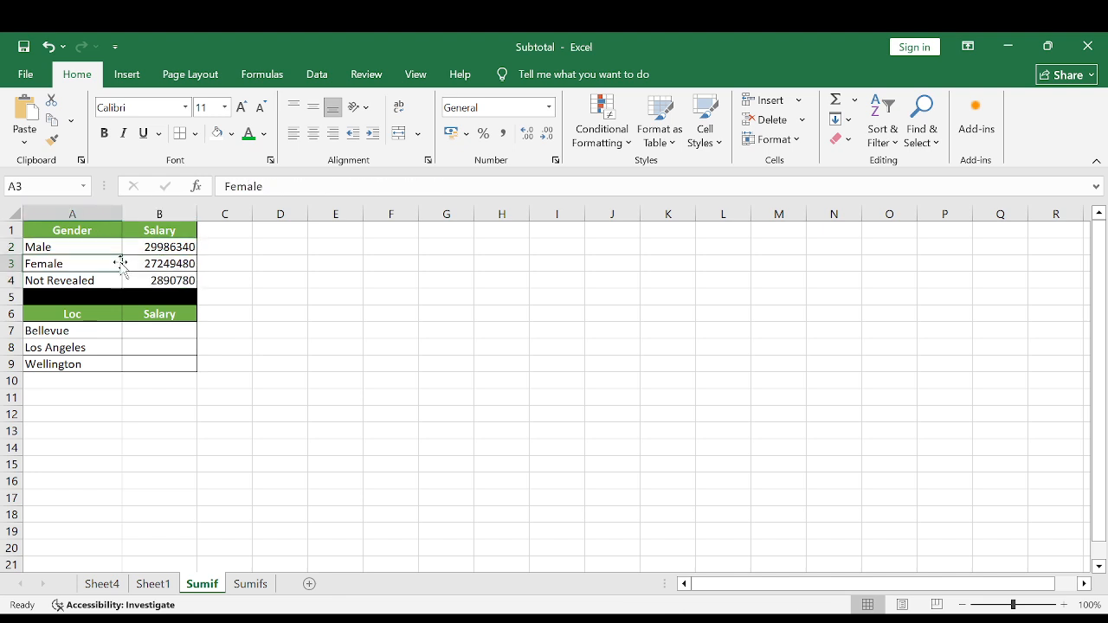
pyautogui.click(160, 262)
pyautogui.click(97, 278)
pyautogui.click(158, 279)
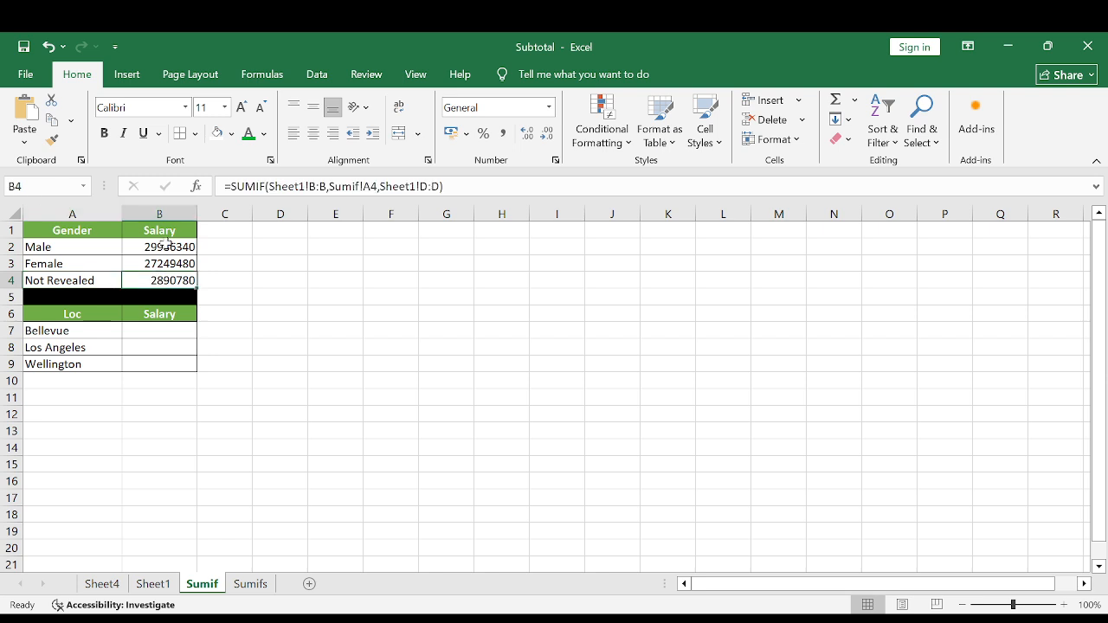
# Compare the combined sum of B2:B4 with the sum of all salaries in column D of Sheet1.
pyautogui.moveTo(161, 249); pyautogui.dragTo(163, 280)
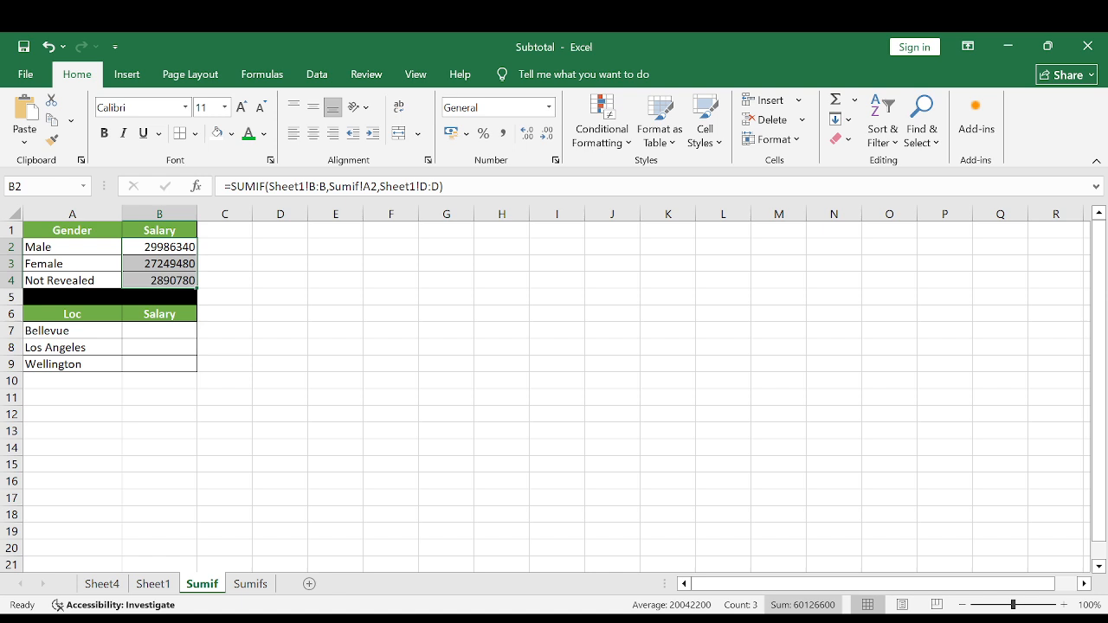
pyautogui.click(153, 584)
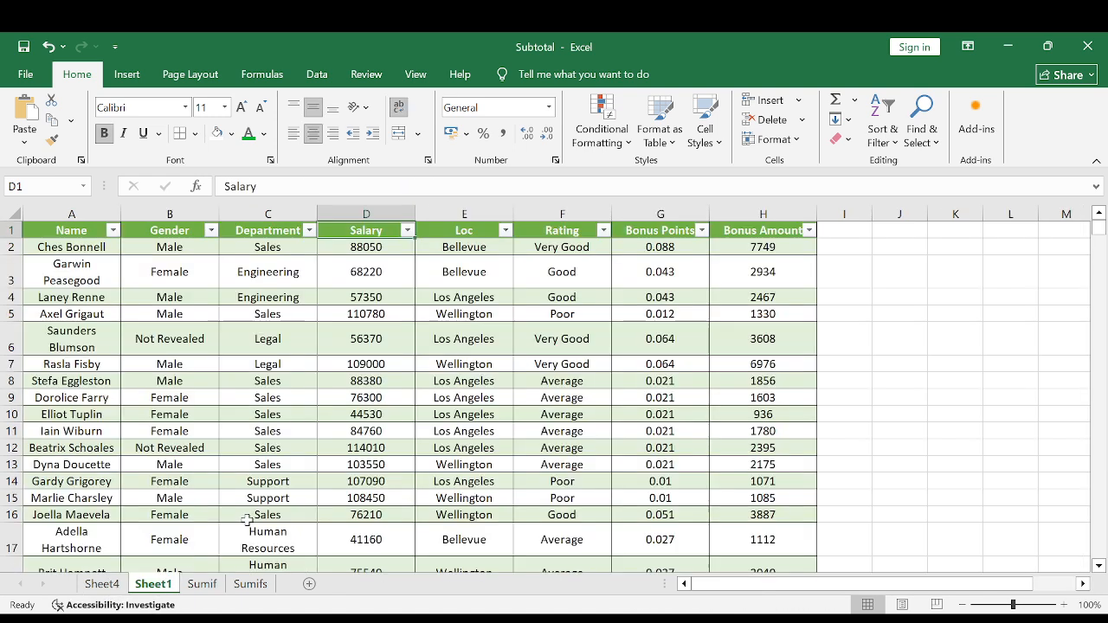
pyautogui.click(377, 249)
pyautogui.hotkey('ctrl', 'shift', 'Down')
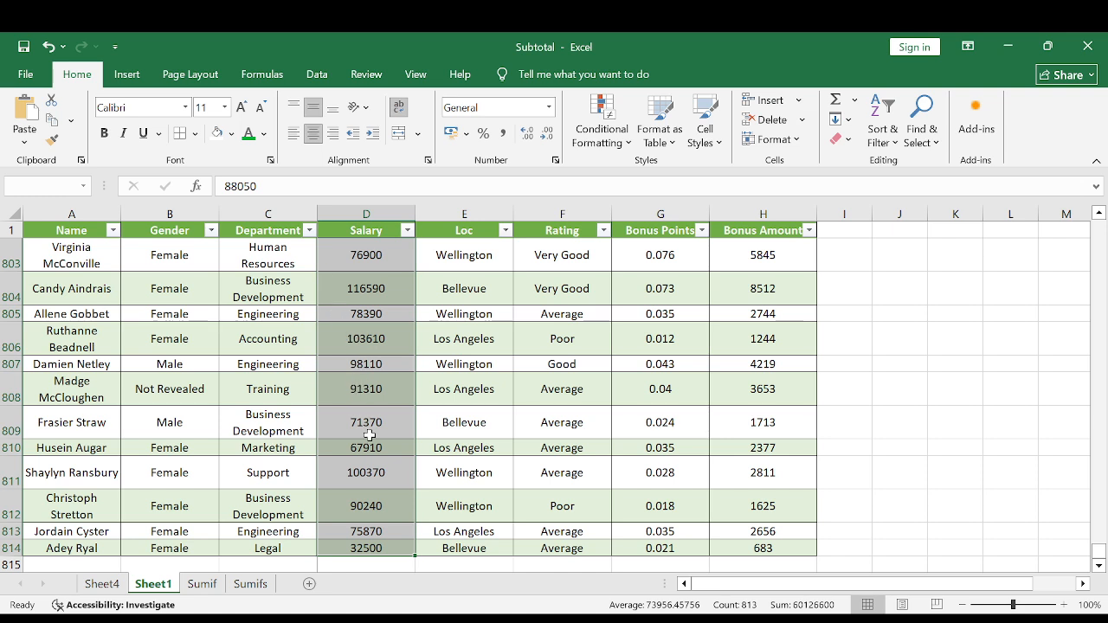
pyautogui.click(185, 391)
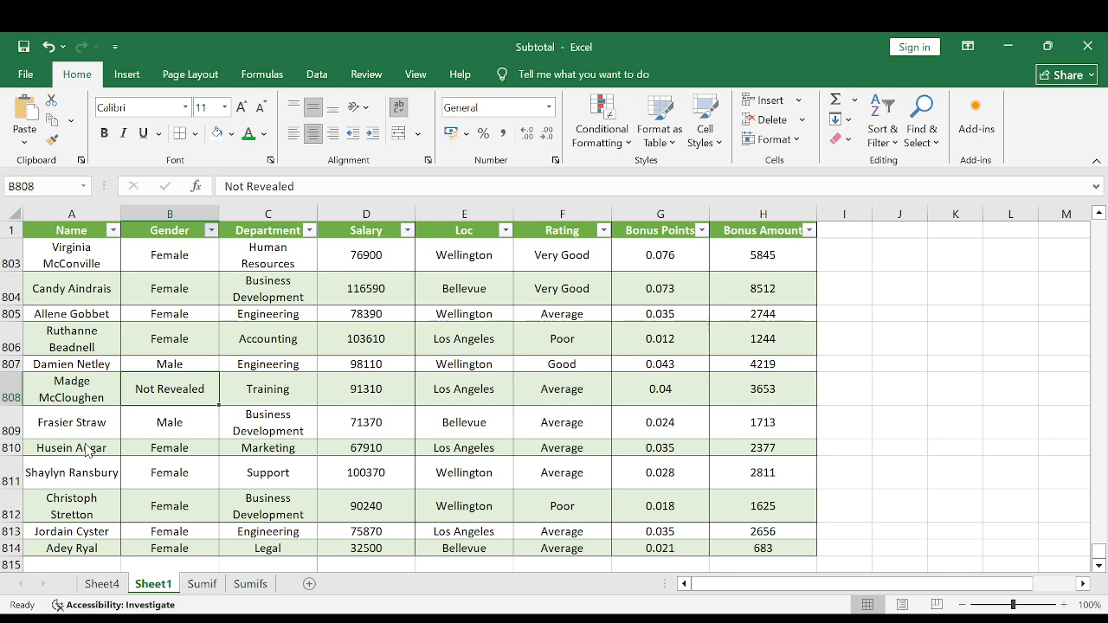
pyautogui.click(377, 230)
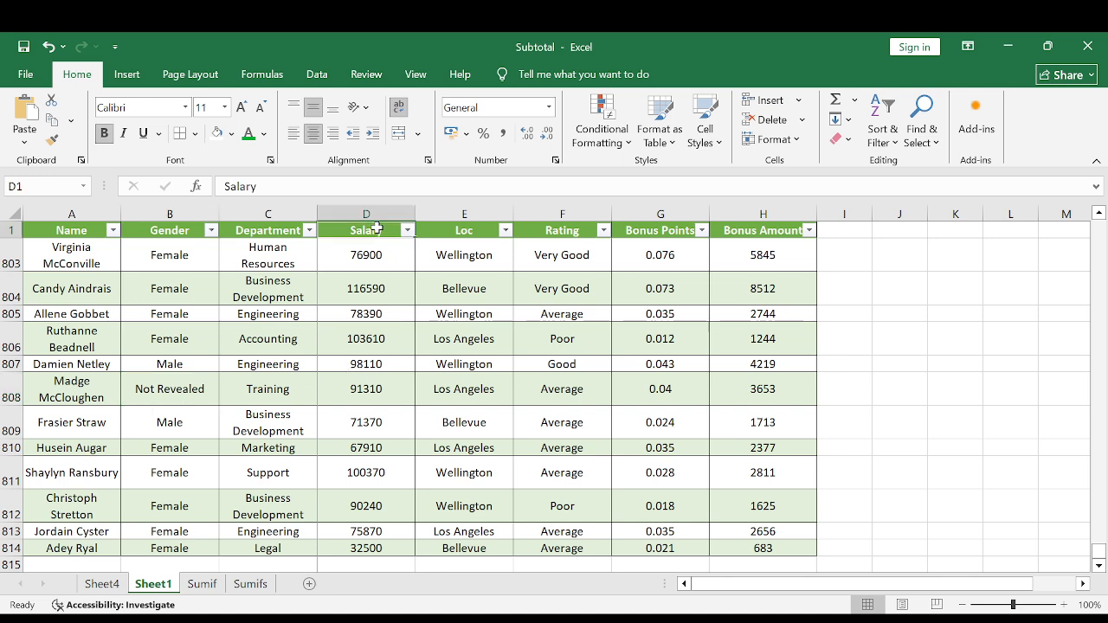
pyautogui.click(372, 226)
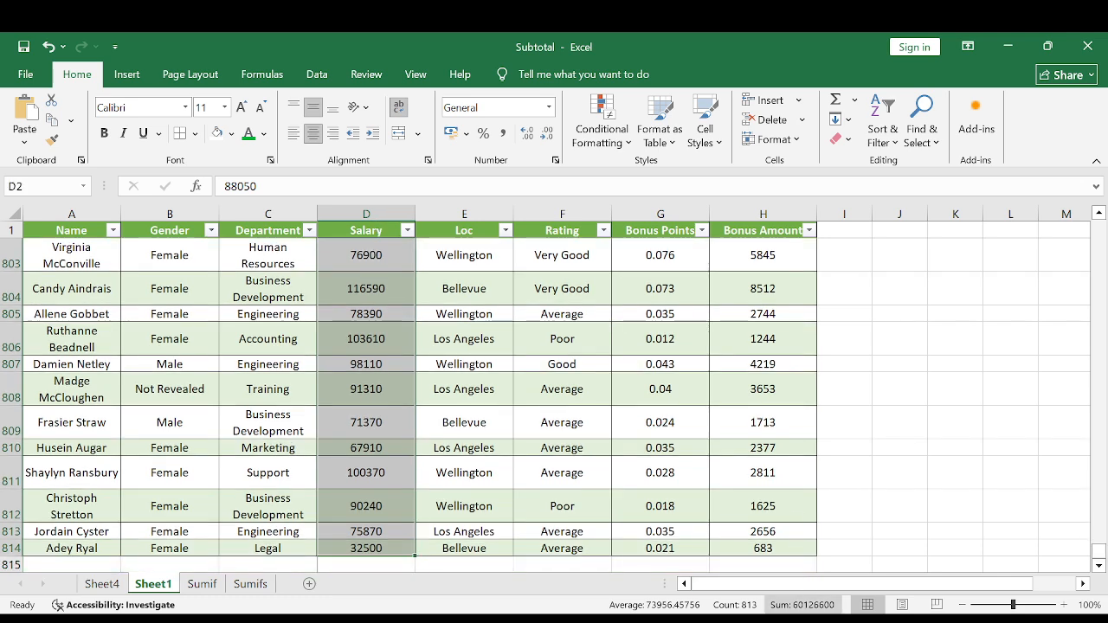
pyautogui.click(201, 583)
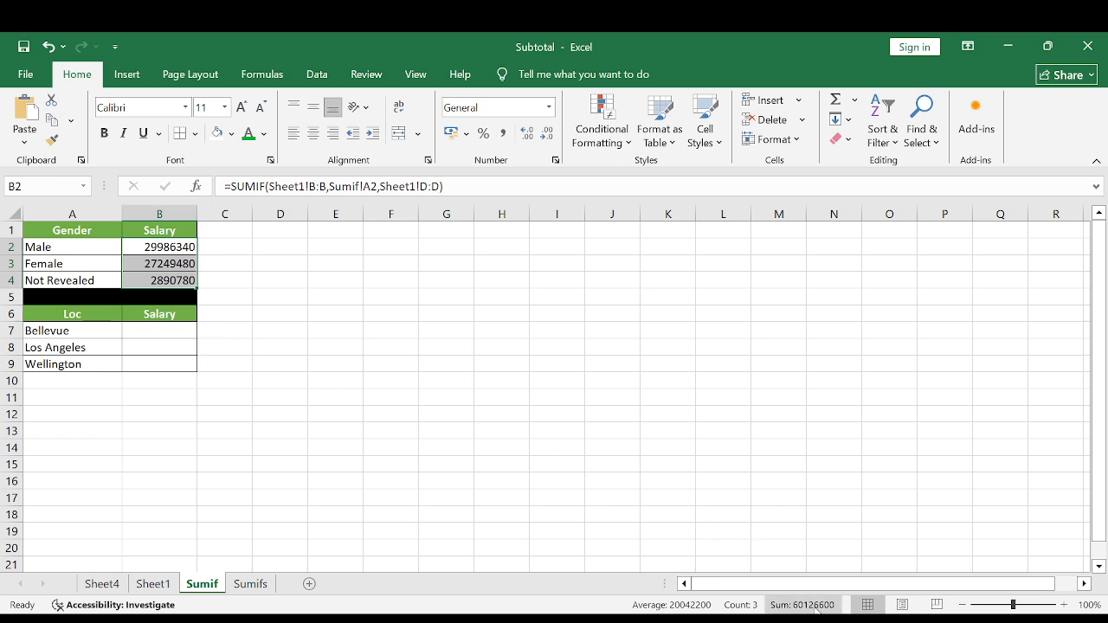
# Recheck the Male, Female and Not Revealed salary totals against their labels on the Sumif sheet.
pyautogui.click(159, 243)
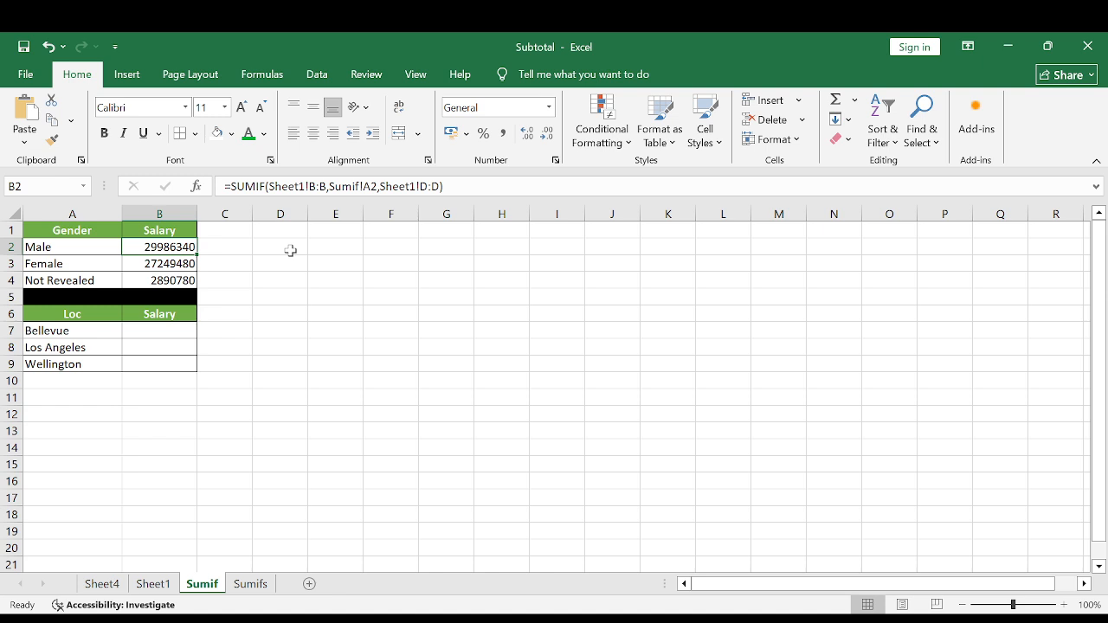
pyautogui.click(77, 249)
pyautogui.click(169, 248)
pyautogui.click(69, 265)
pyautogui.click(169, 264)
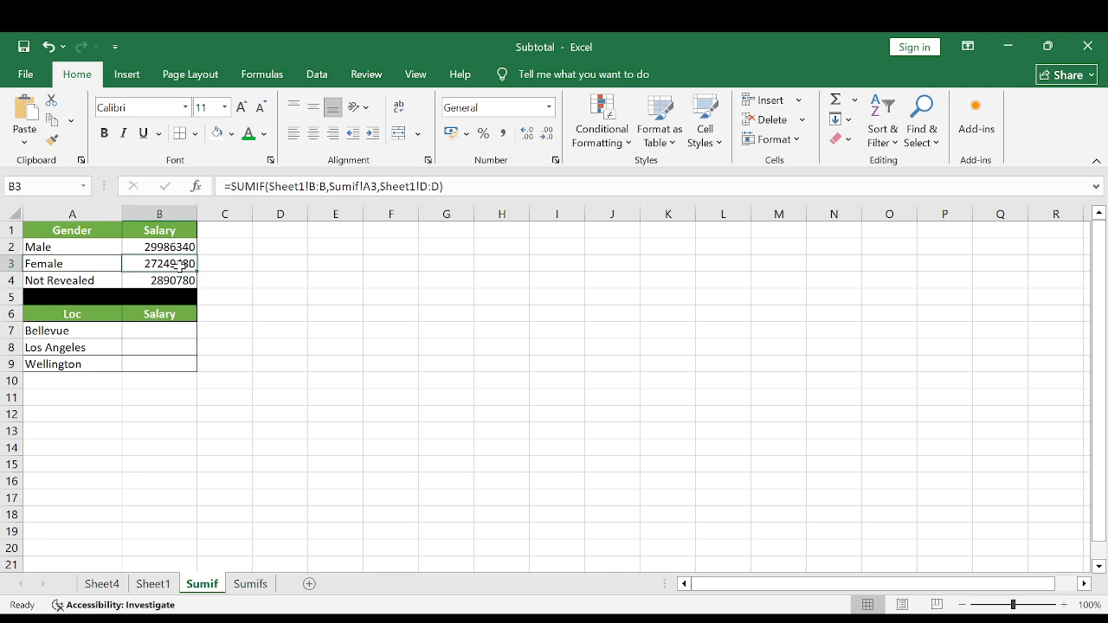
pyautogui.click(86, 282)
pyautogui.click(170, 279)
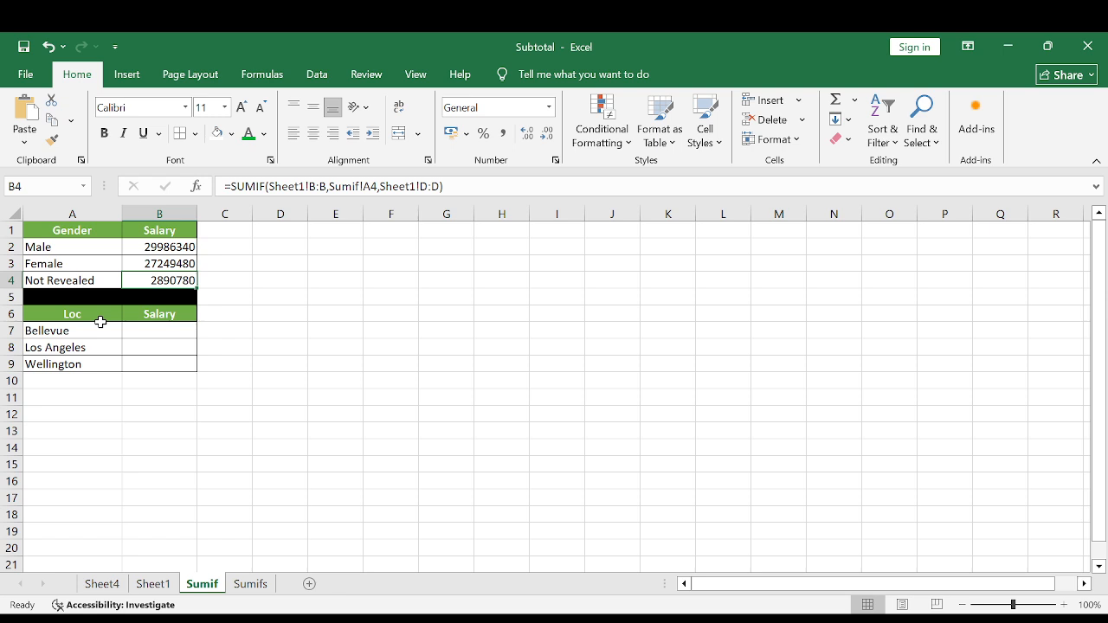
pyautogui.click(171, 249)
# Enter =SUMIF(Sheet1!E:E,Sumif!A7,Sheet1!D:D) in B7 on the Sumif sheet to total Bellevue's salaries.
pyautogui.click(165, 332)
pyautogui.write('=sumif(')
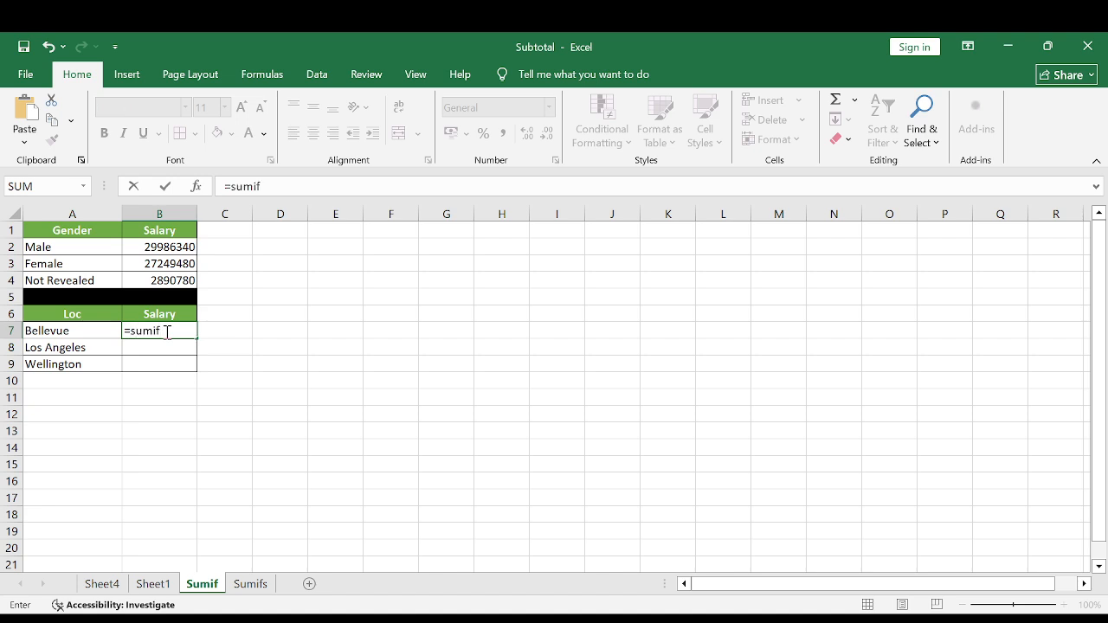
pyautogui.click(153, 583)
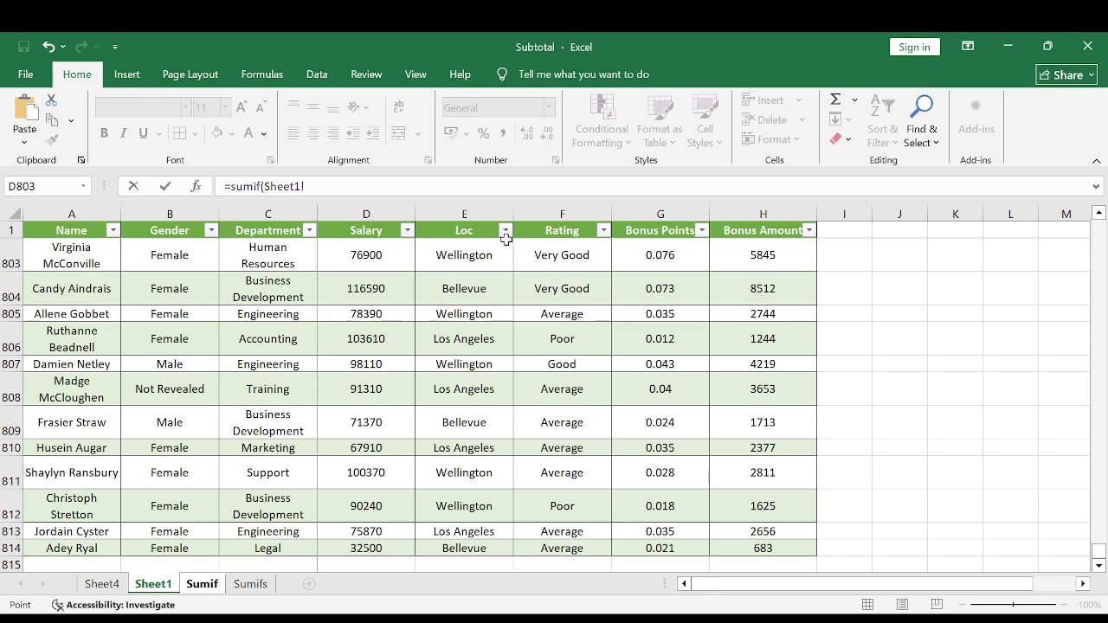
pyautogui.click(459, 212)
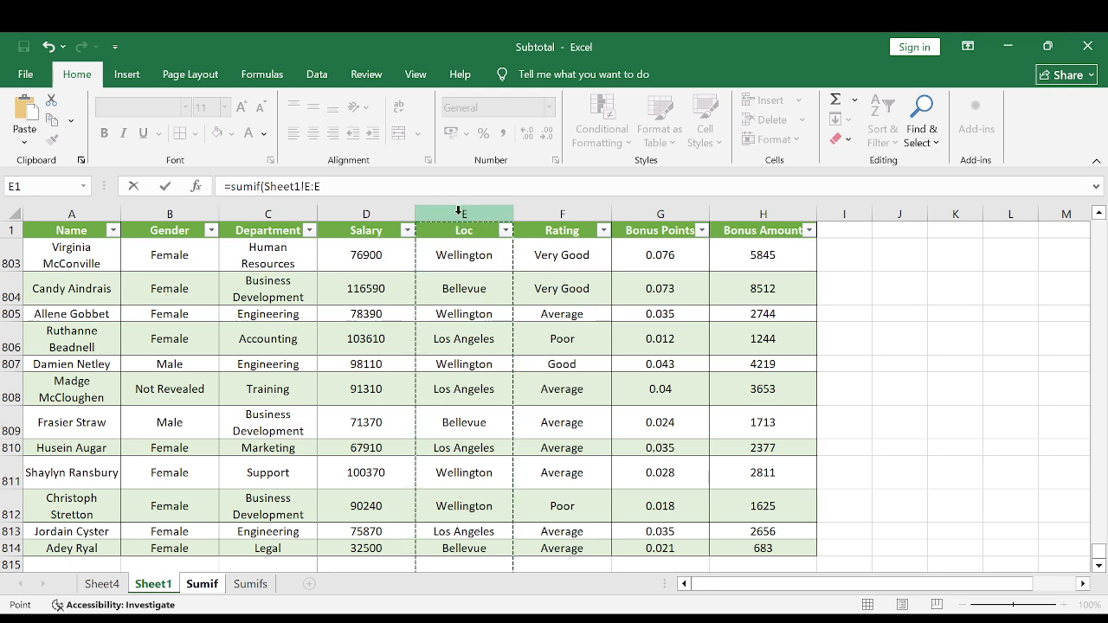
pyautogui.write(',')
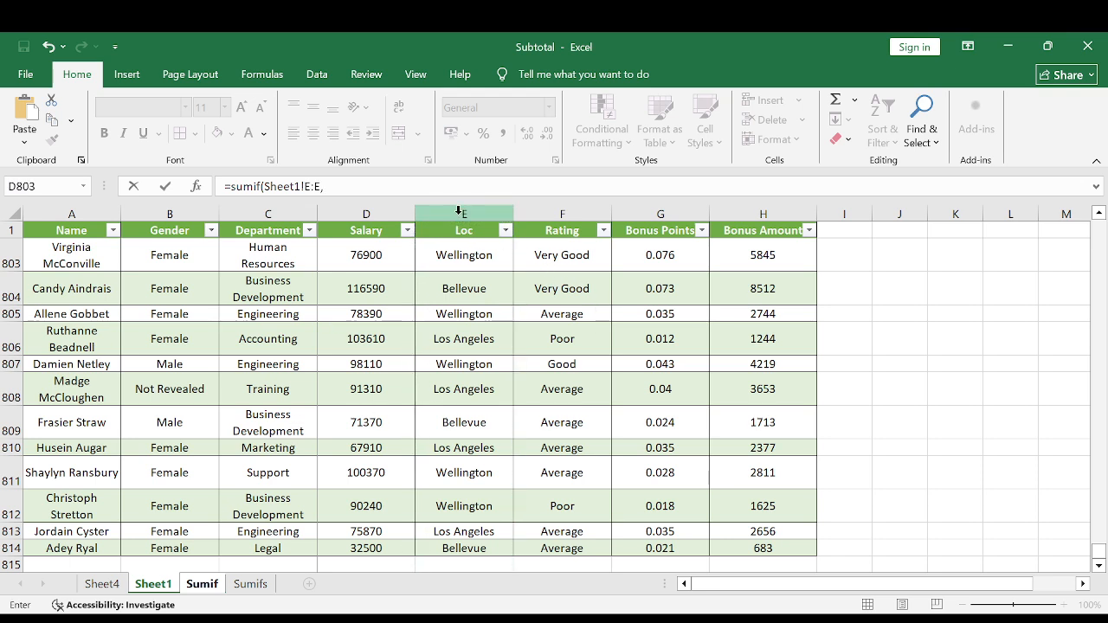
pyautogui.click(203, 583)
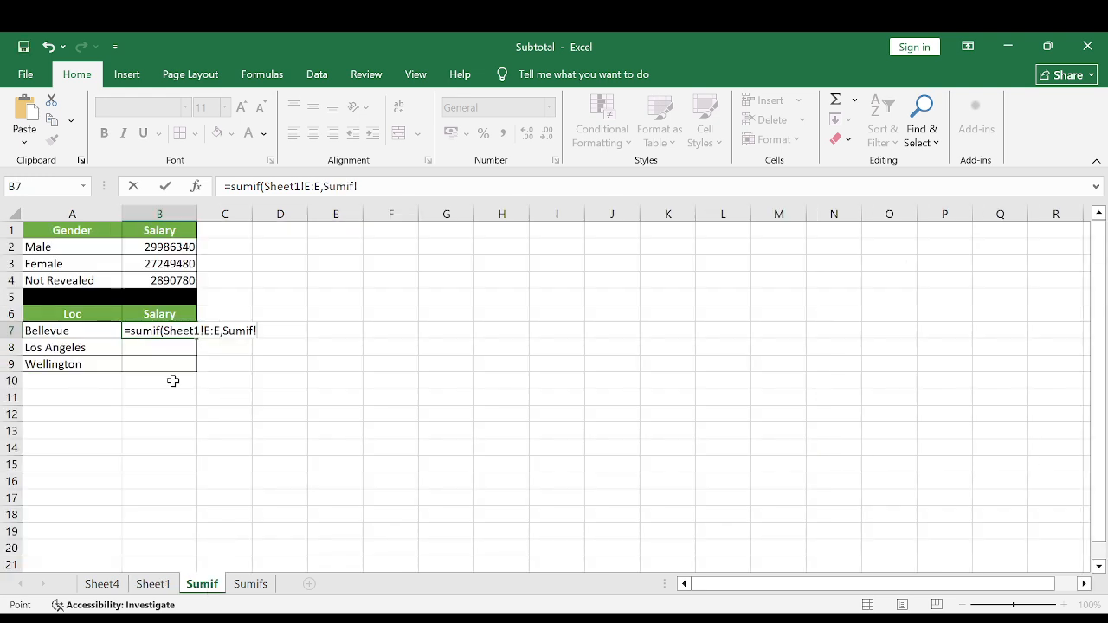
pyautogui.click(65, 332)
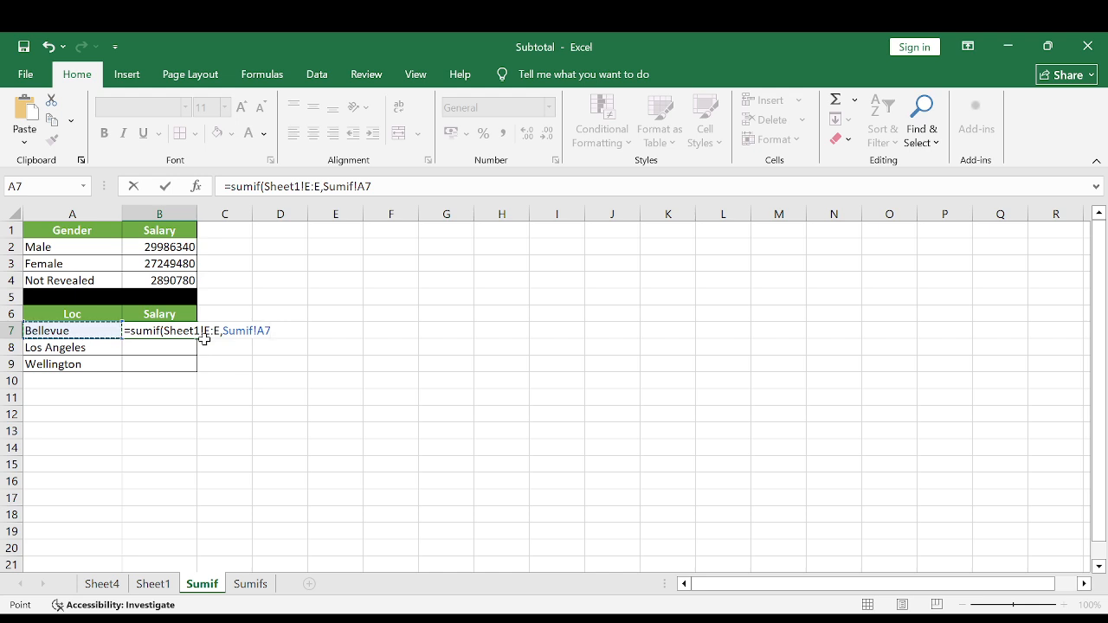
pyautogui.write(',')
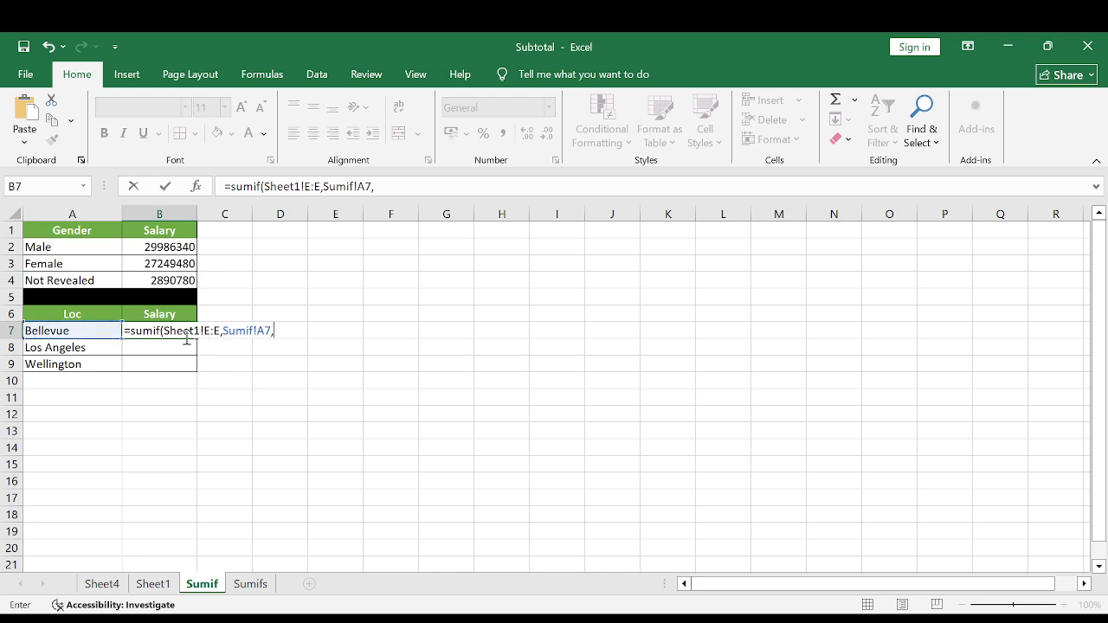
pyautogui.click(153, 584)
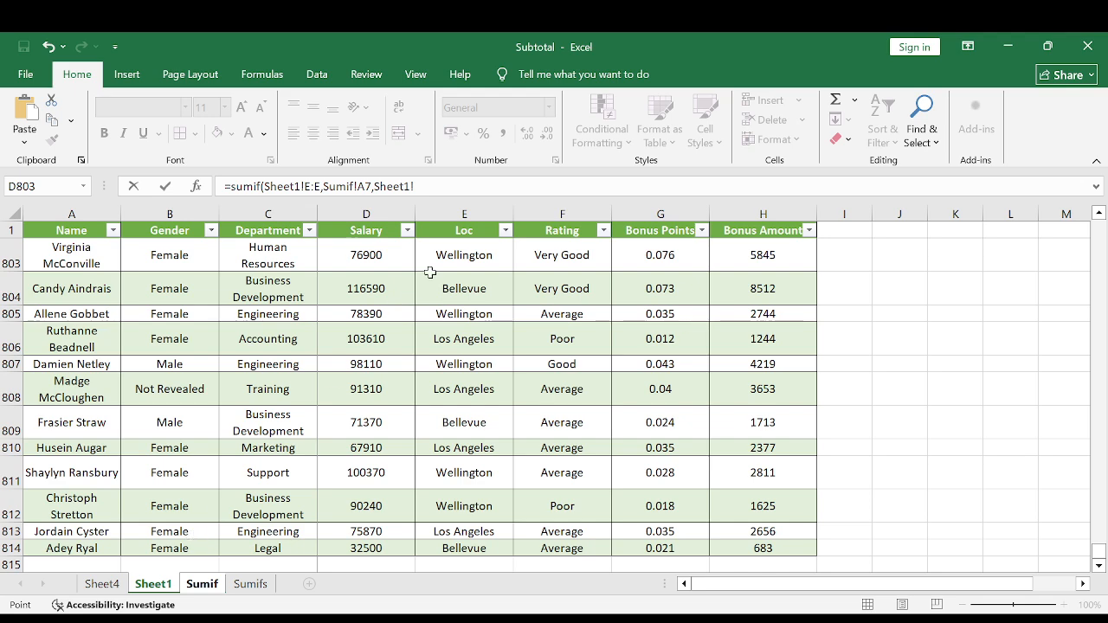
pyautogui.click(366, 209)
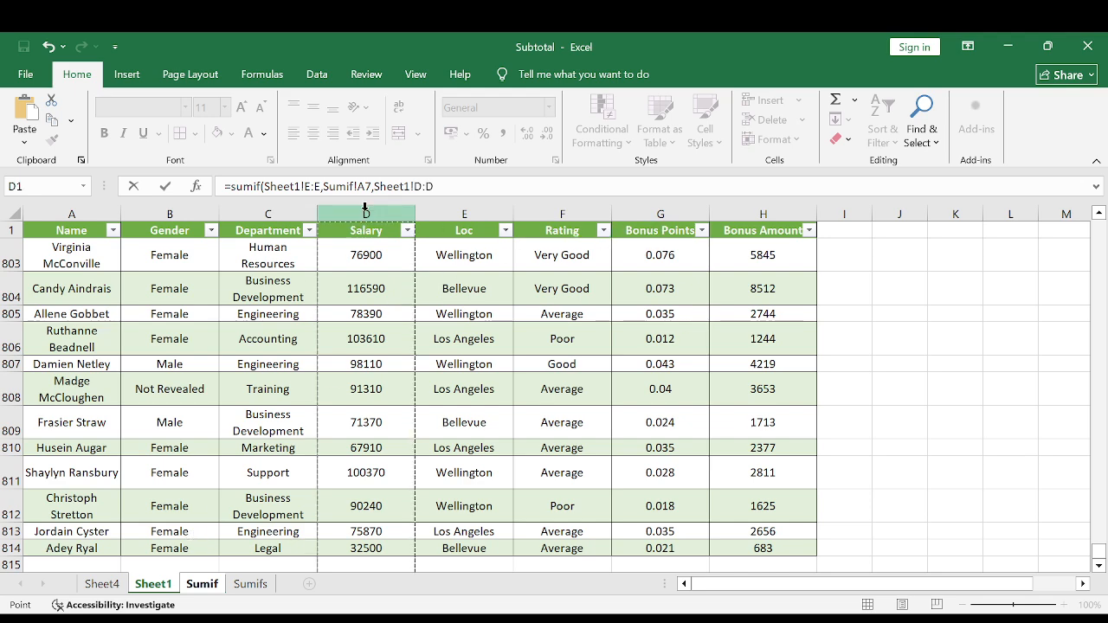
pyautogui.press('Return')
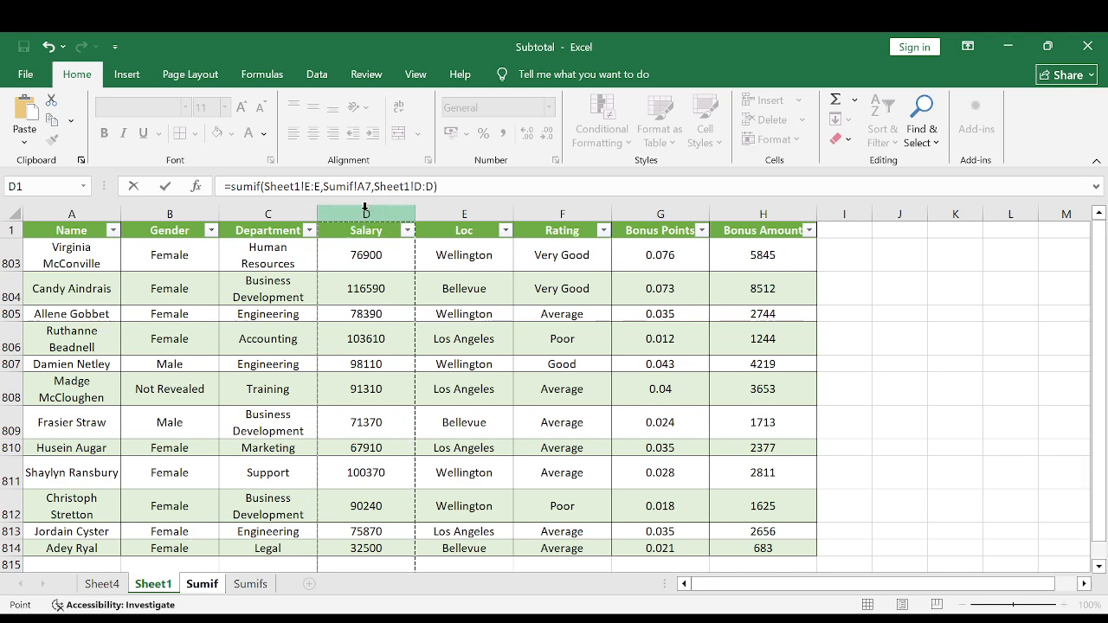
# Fill B7's SUMIF formula down through B9 for Los Angeles and Wellington.
pyautogui.press('Up')
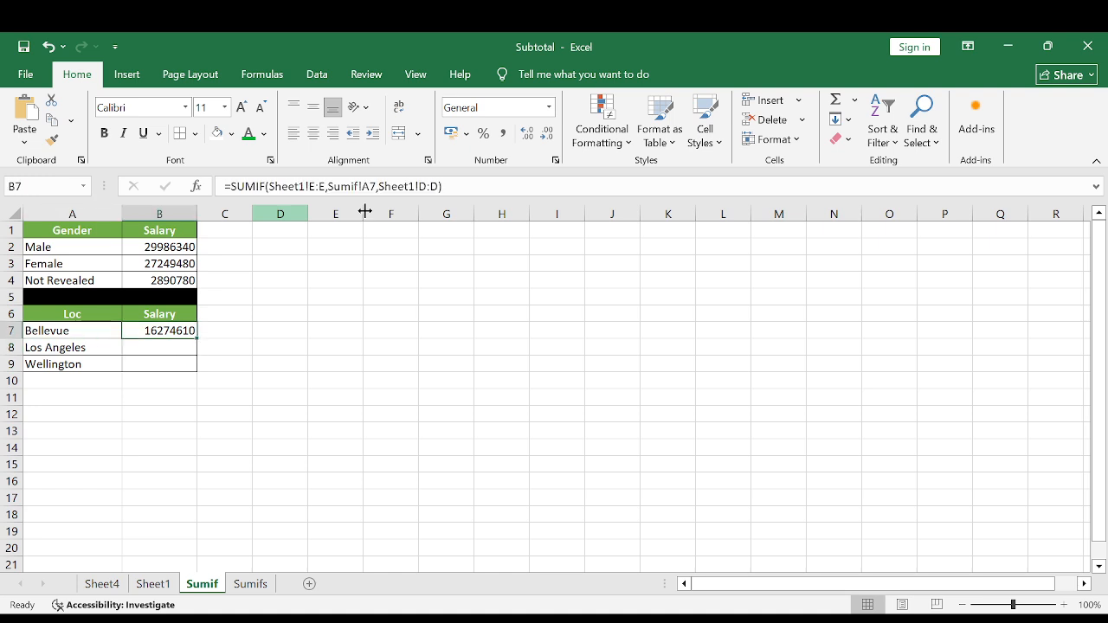
pyautogui.hotkey('shift', 'Down')
pyautogui.hotkey('shift', 'Down')
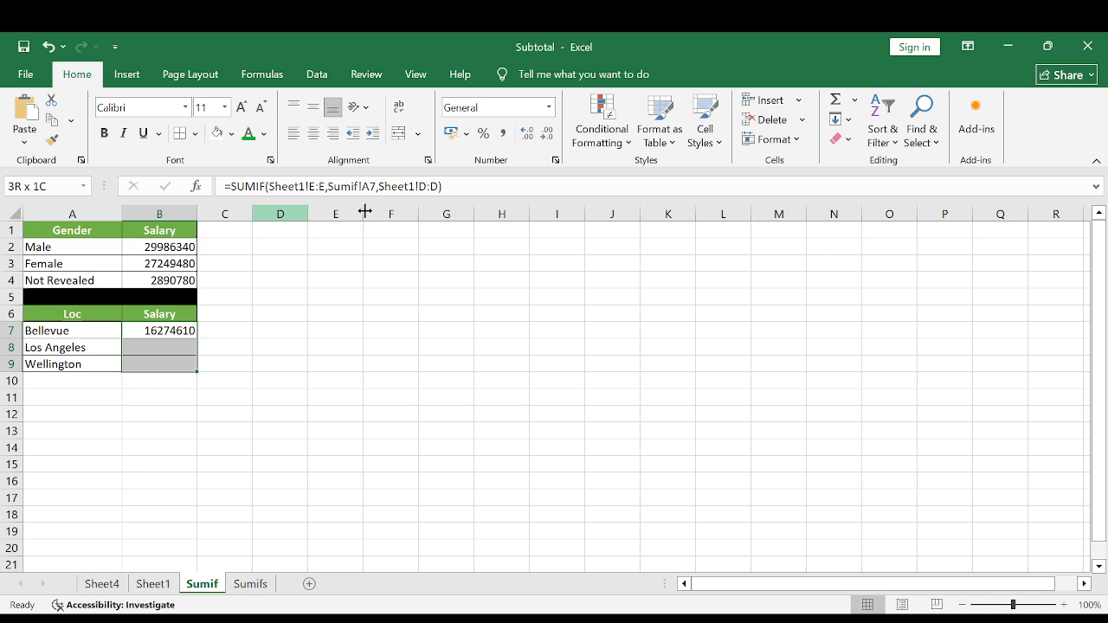
pyautogui.hotkey('ctrl', 'd')
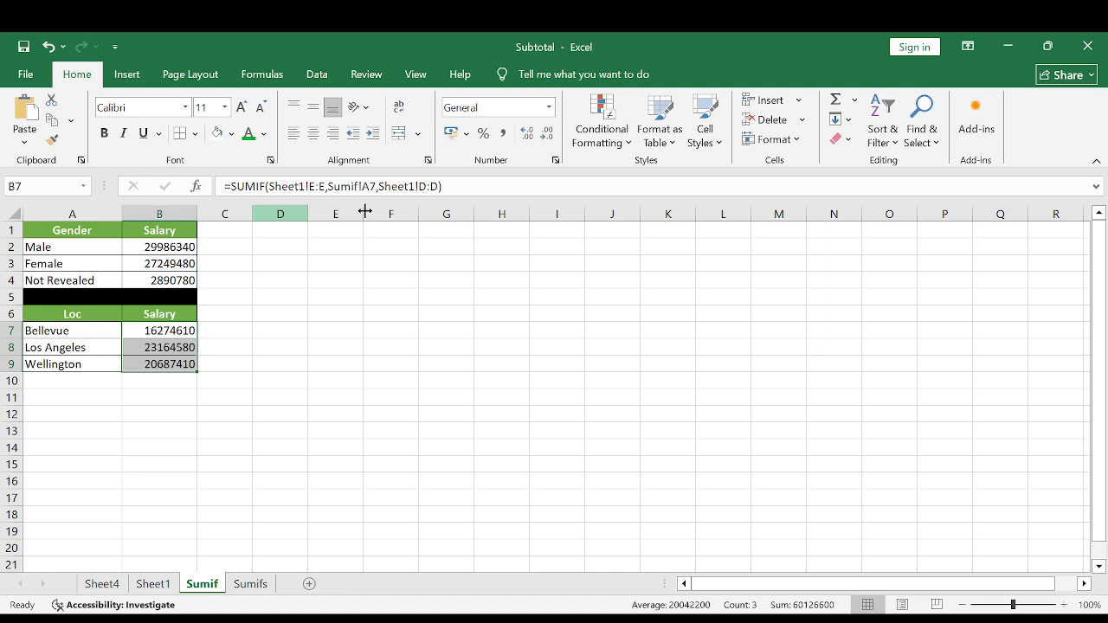
# Review the location salary totals in rows 7 to 9 and the gender SUMIF formulas in B2 and B3.
pyautogui.click(102, 333)
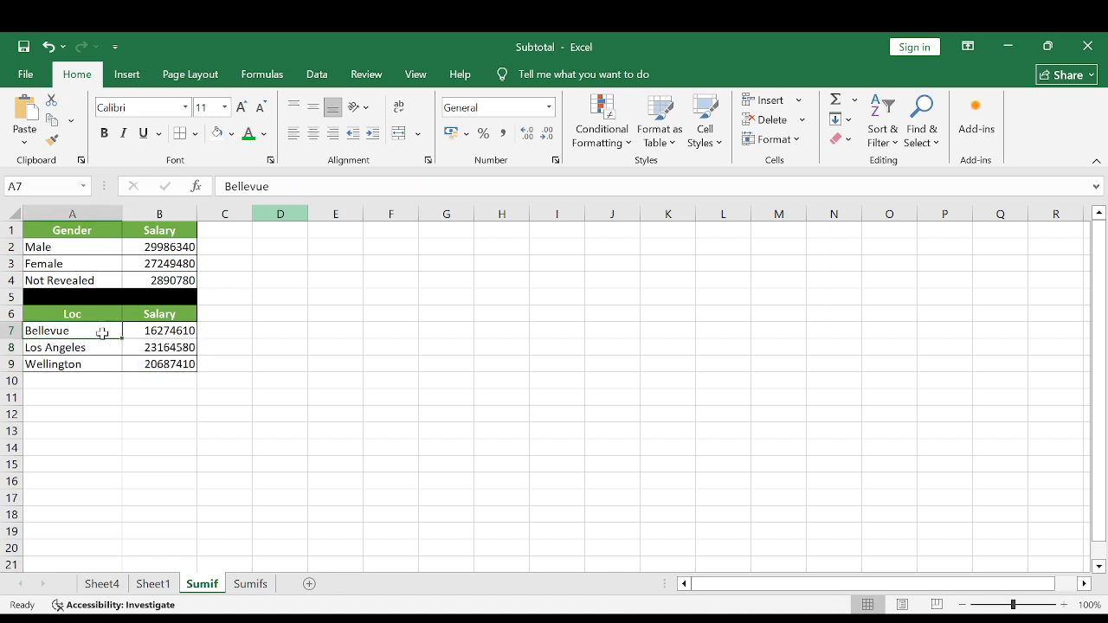
pyautogui.click(159, 333)
pyautogui.moveTo(157, 351); pyautogui.dragTo(158, 361)
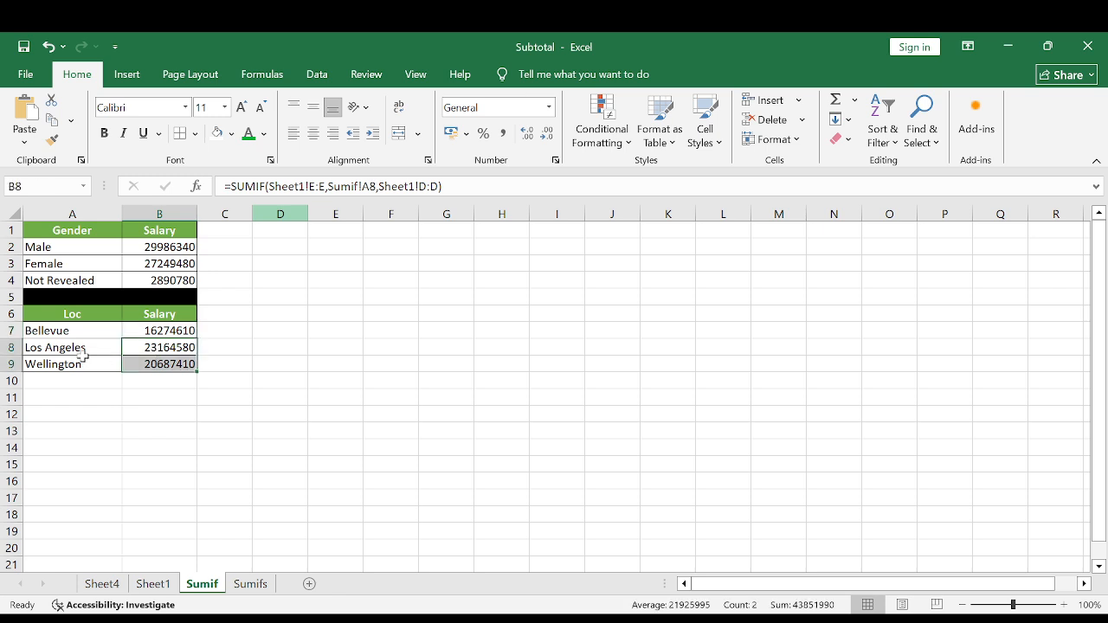
pyautogui.moveTo(75, 350); pyautogui.dragTo(156, 363)
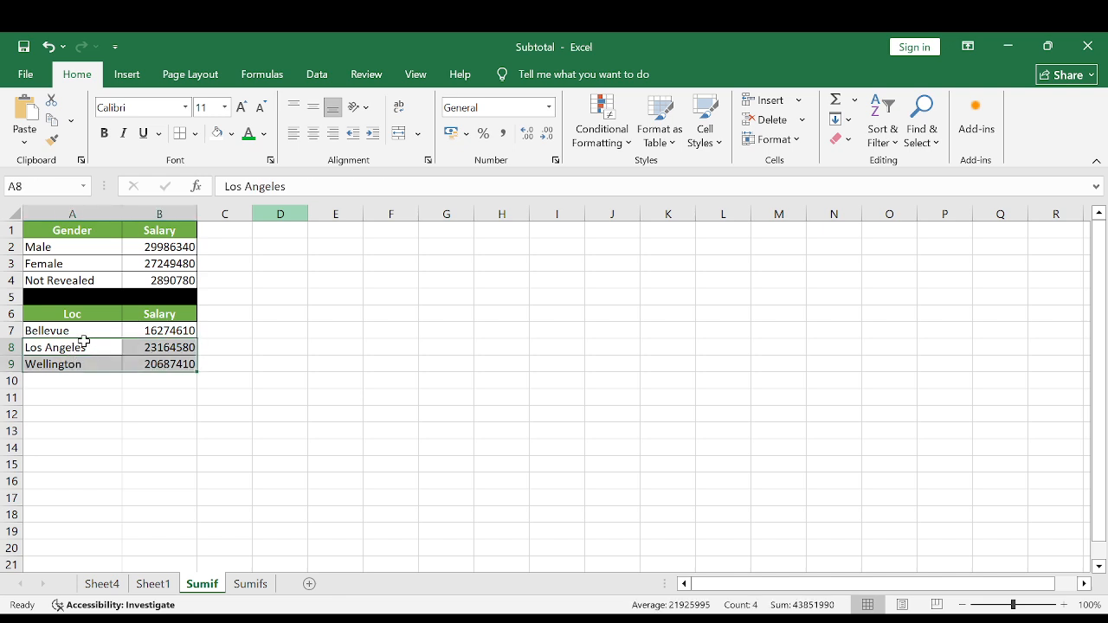
pyautogui.moveTo(83, 331); pyautogui.dragTo(163, 364)
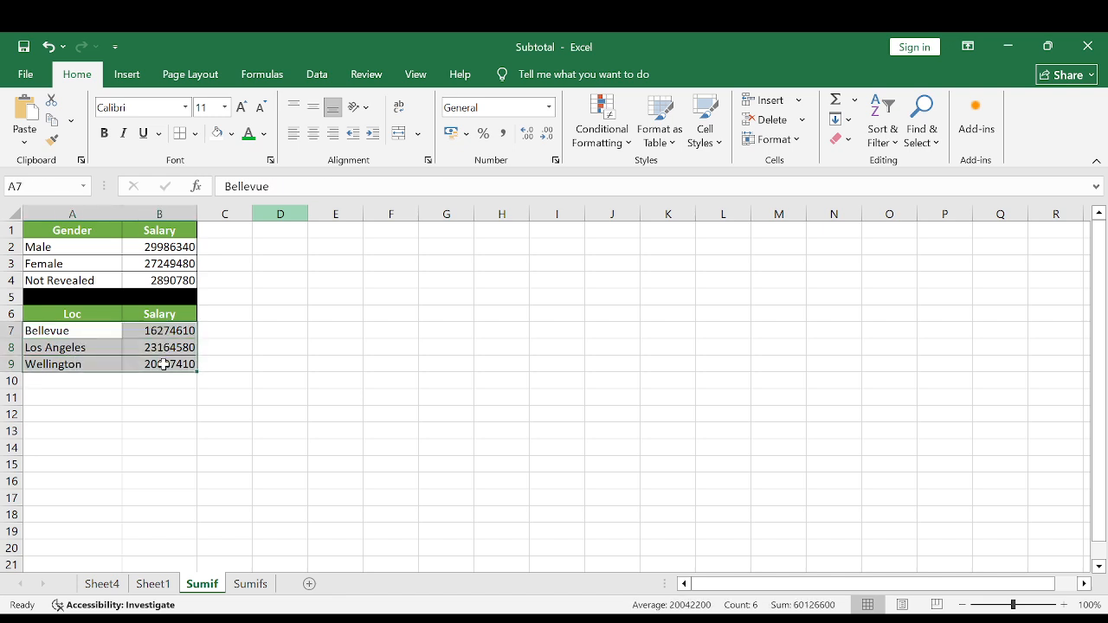
pyautogui.click(64, 248)
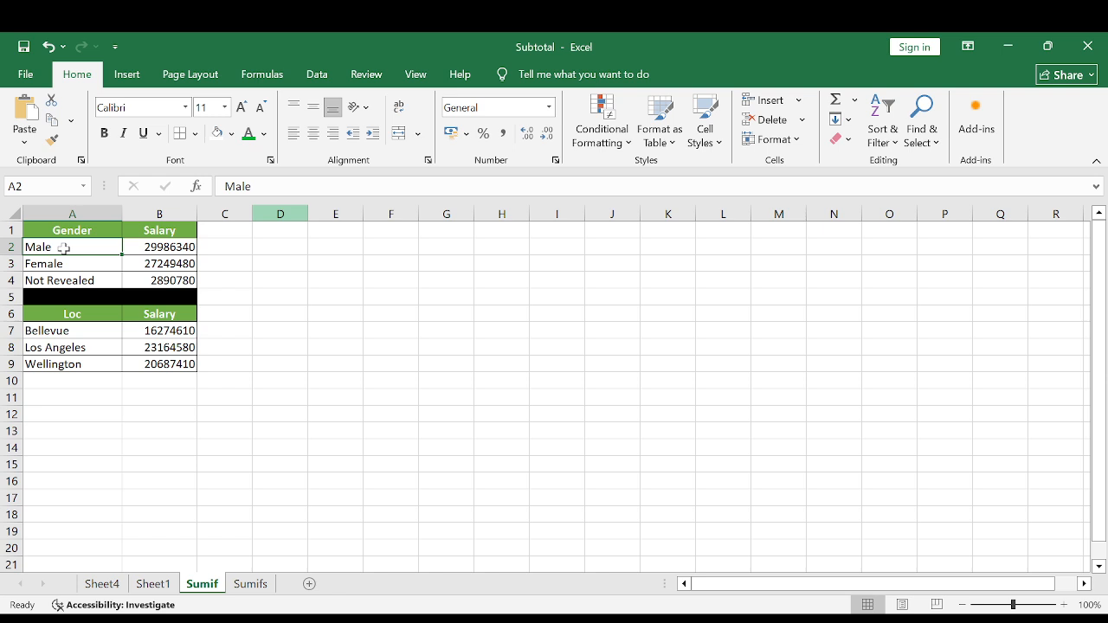
pyautogui.click(167, 248)
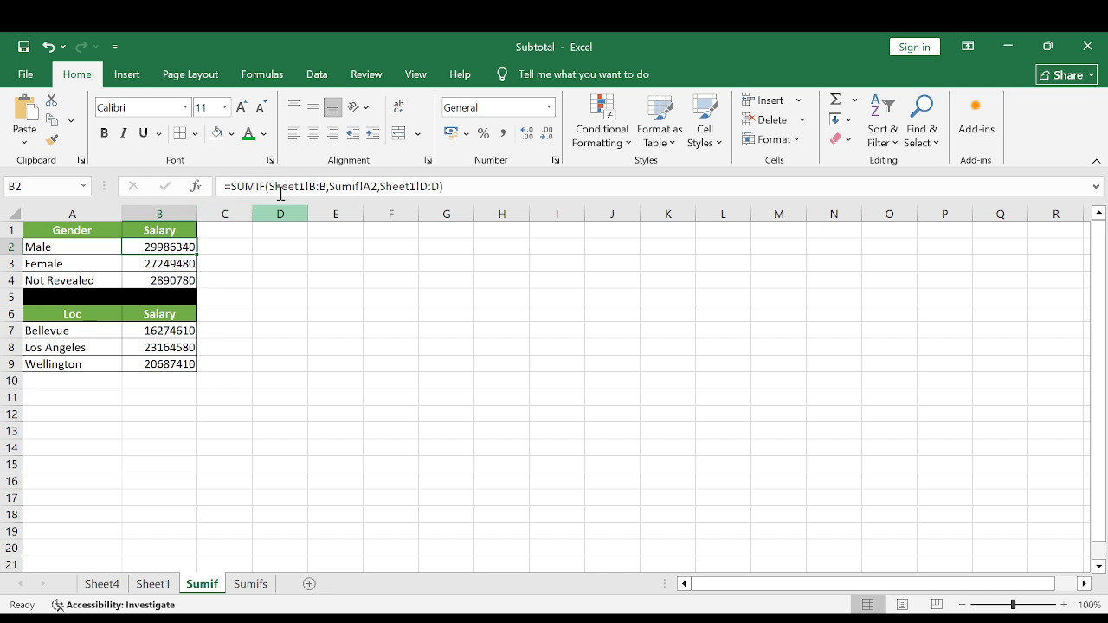
pyautogui.click(136, 264)
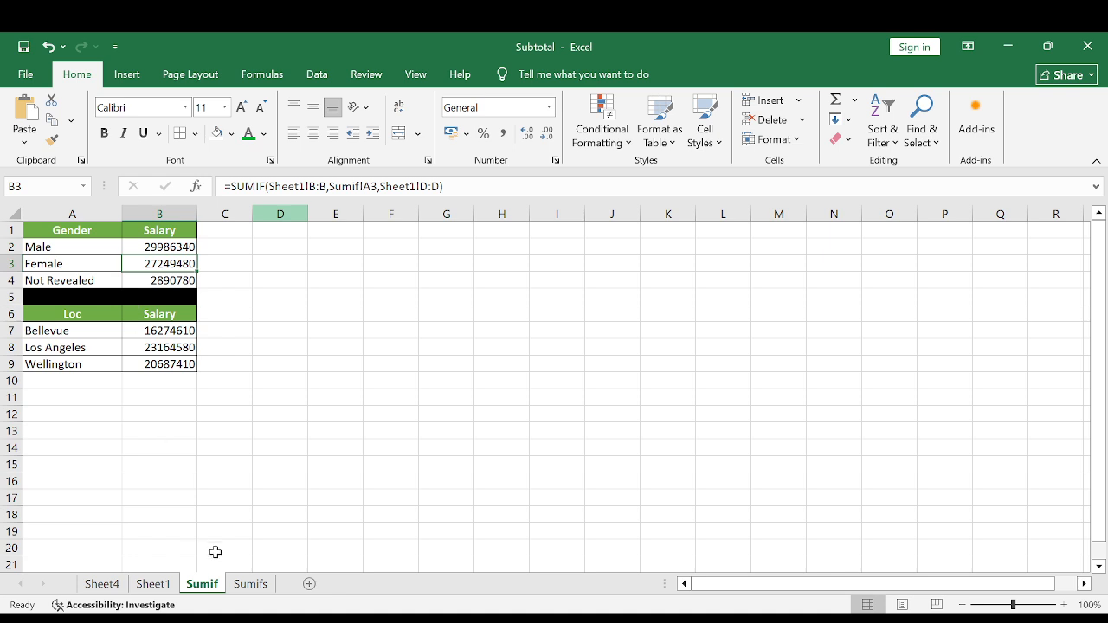
# Open the Sumifs sheet and examine its Department, Rating and Bonus Amount table, including the Sales and Engineering rows.
pyautogui.click(257, 585)
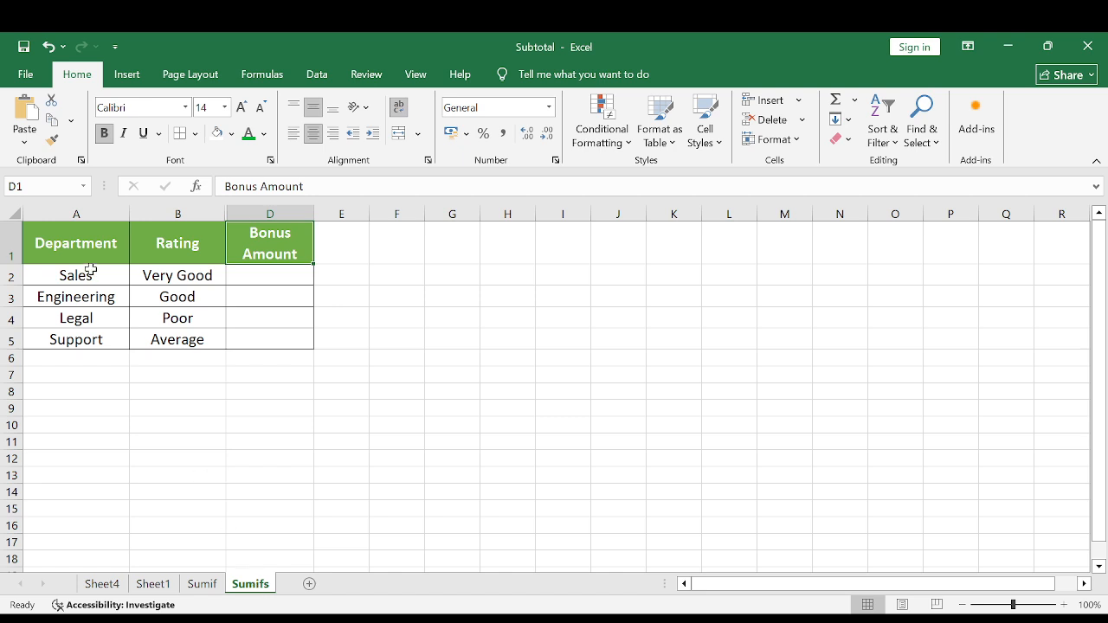
pyautogui.moveTo(50, 241); pyautogui.dragTo(277, 343)
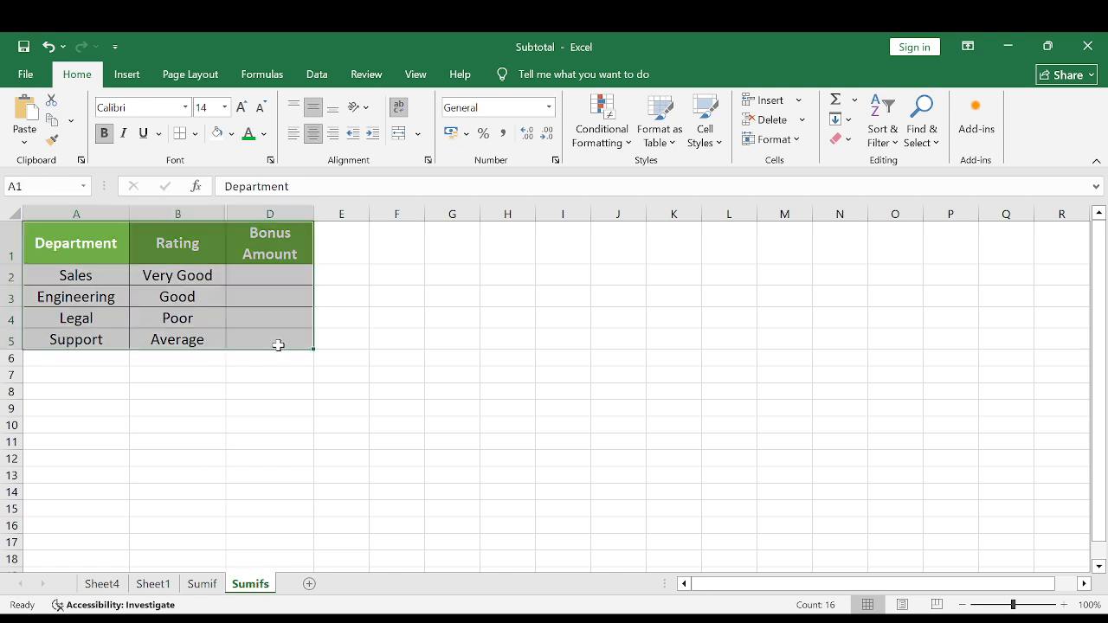
pyautogui.click(71, 252)
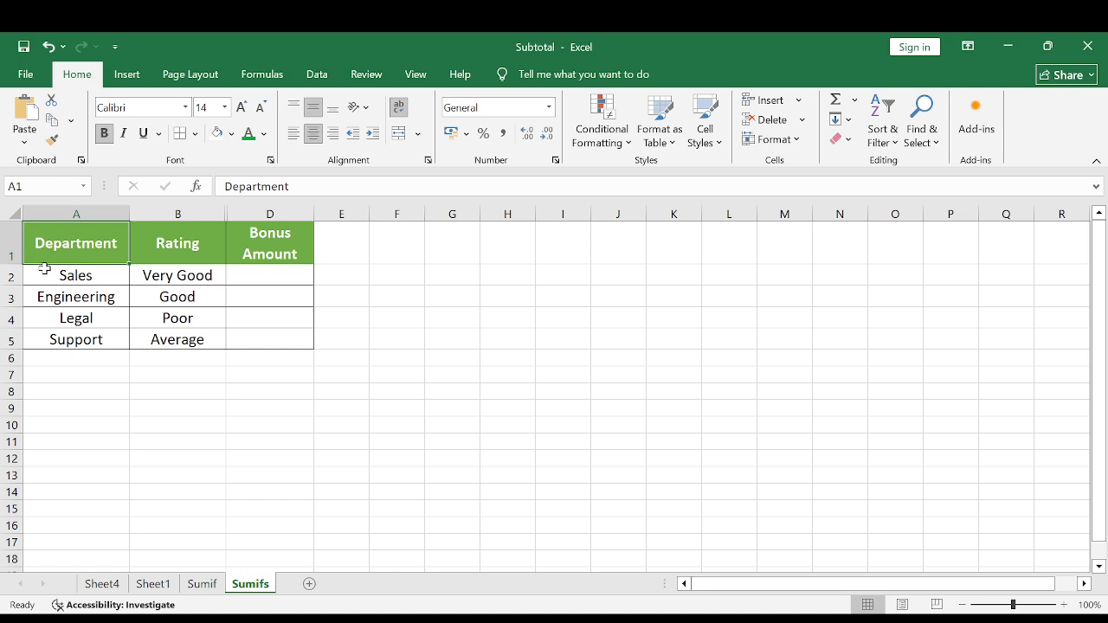
pyautogui.click(75, 273)
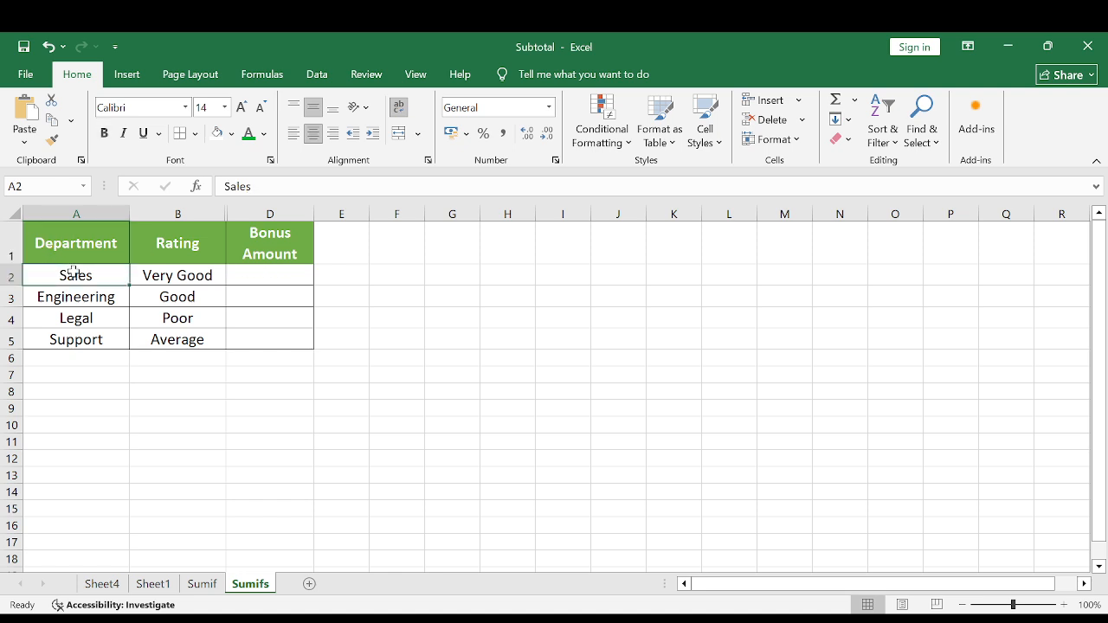
pyautogui.click(181, 277)
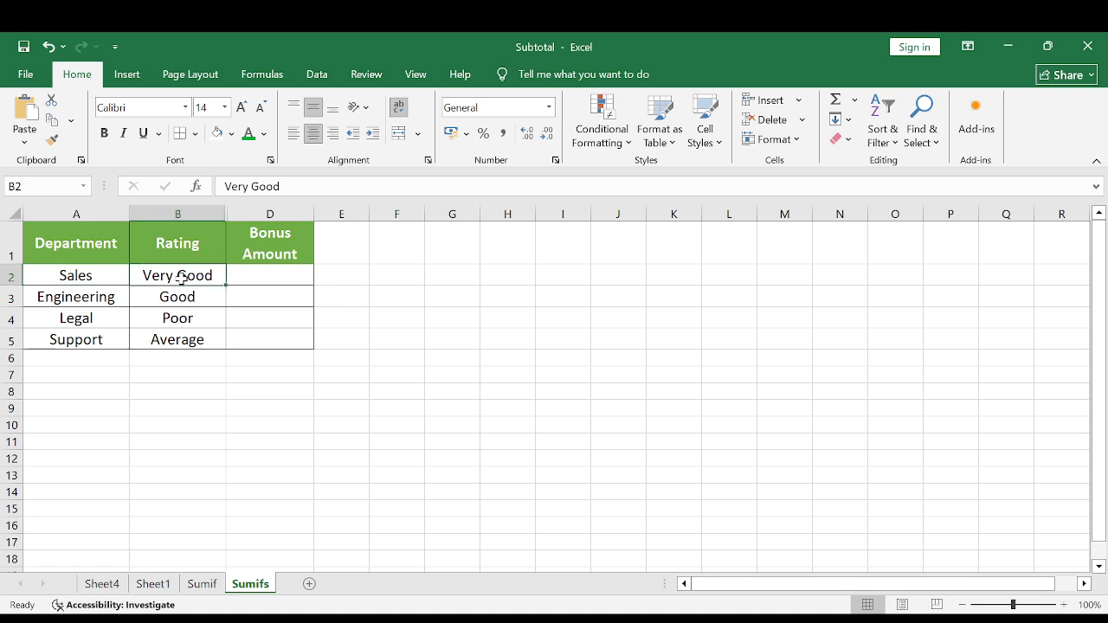
pyautogui.click(267, 277)
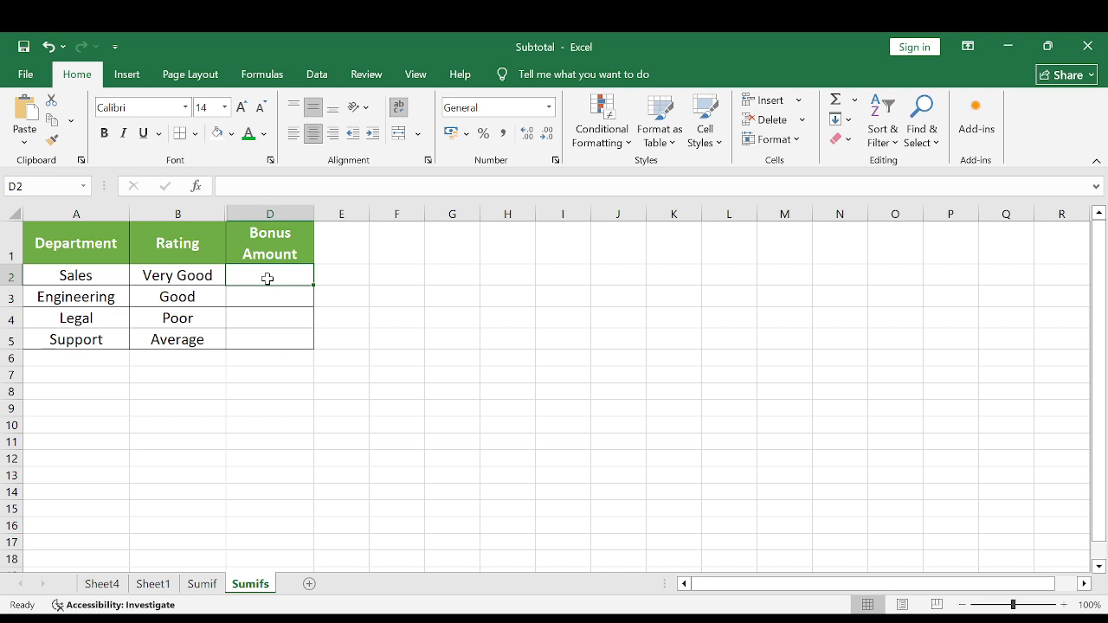
pyautogui.click(71, 305)
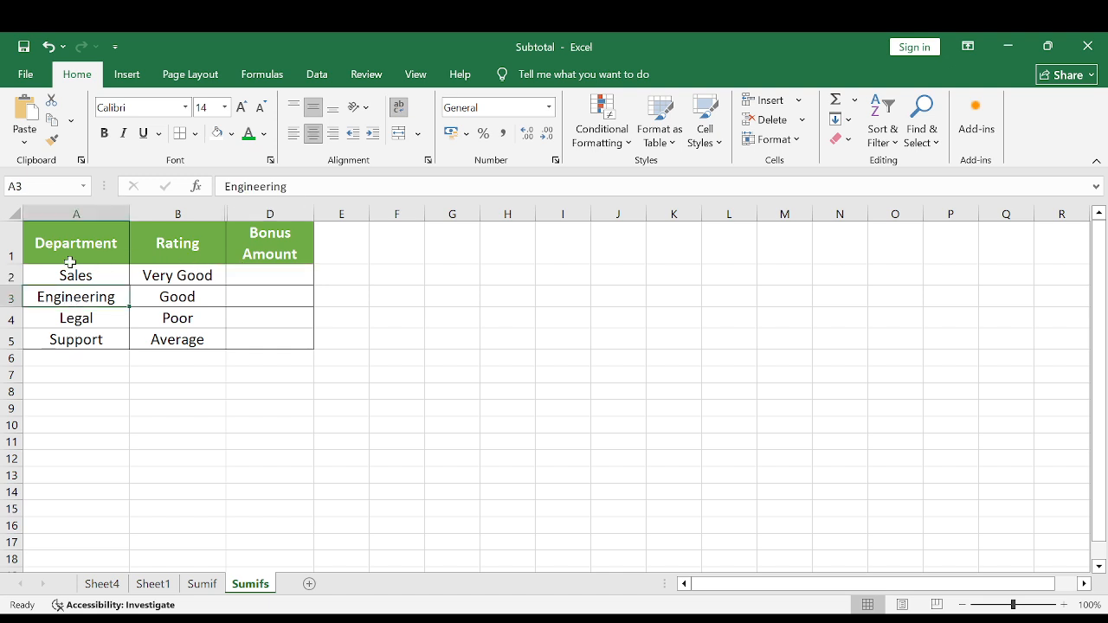
pyautogui.click(178, 298)
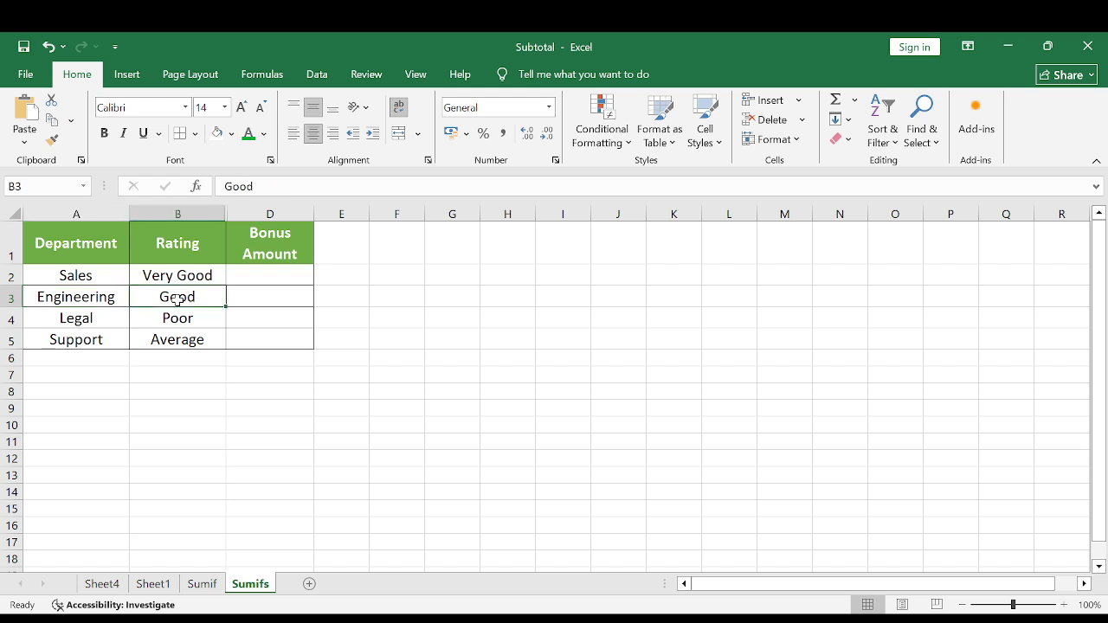
pyautogui.click(275, 298)
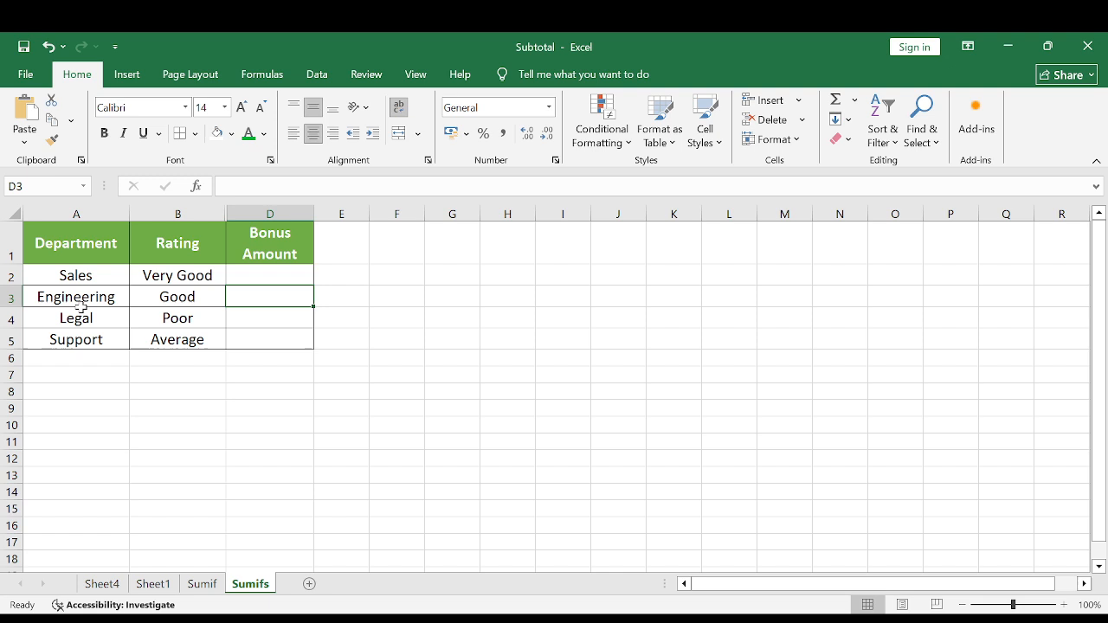
# Examine the Department and Rating columns as the two criteria for the Bonus Amount in D2.
pyautogui.click(257, 275)
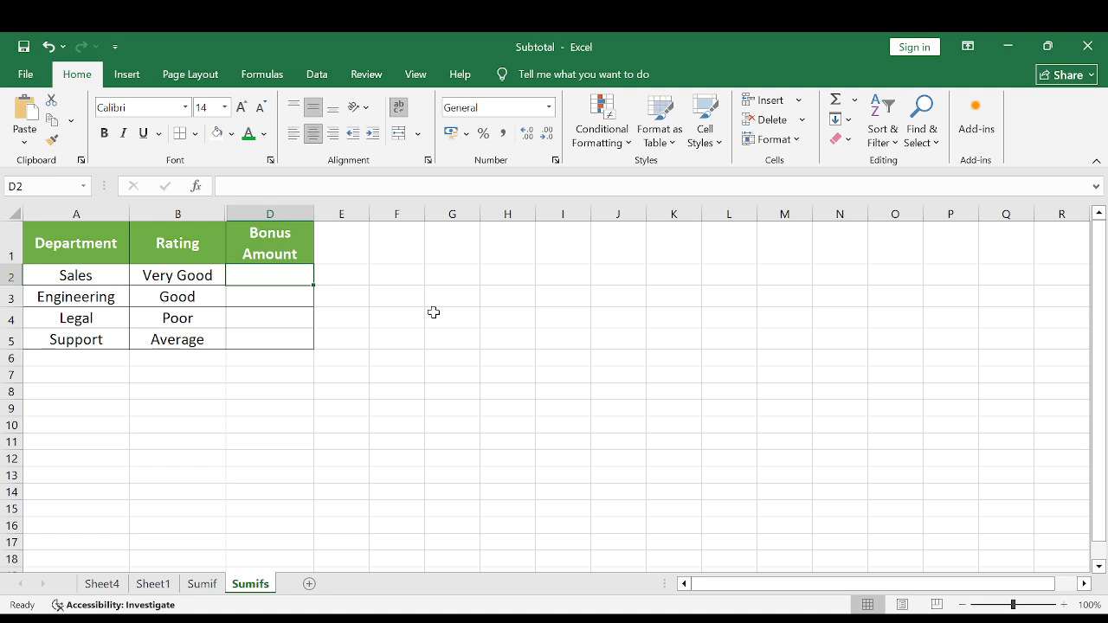
pyautogui.click(70, 214)
pyautogui.click(102, 253)
pyautogui.click(151, 248)
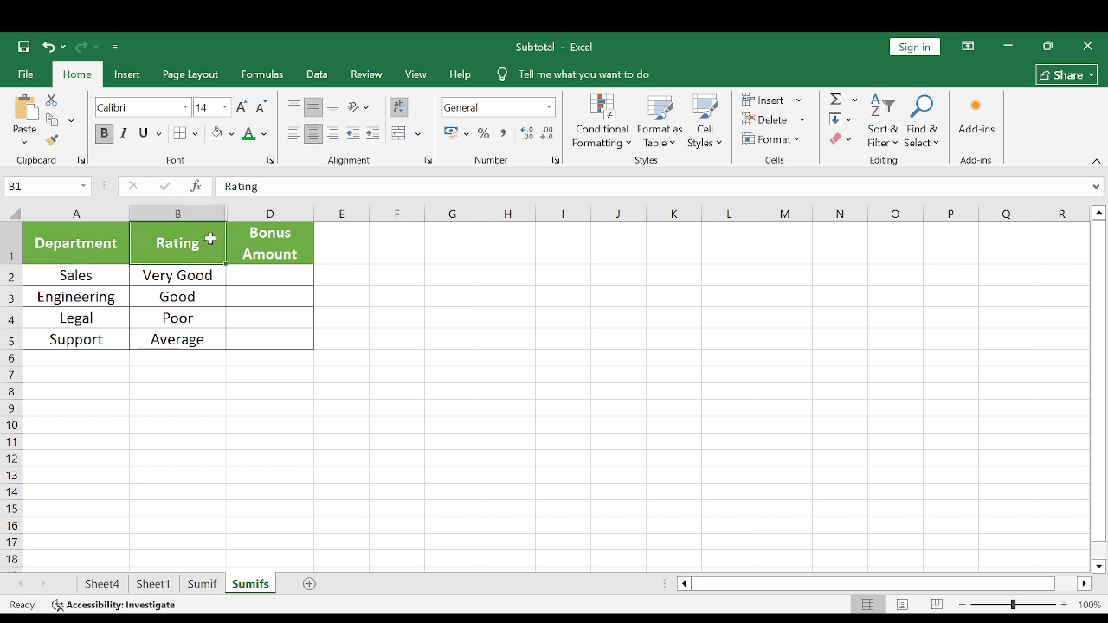
pyautogui.click(77, 236)
pyautogui.click(174, 241)
pyautogui.click(282, 279)
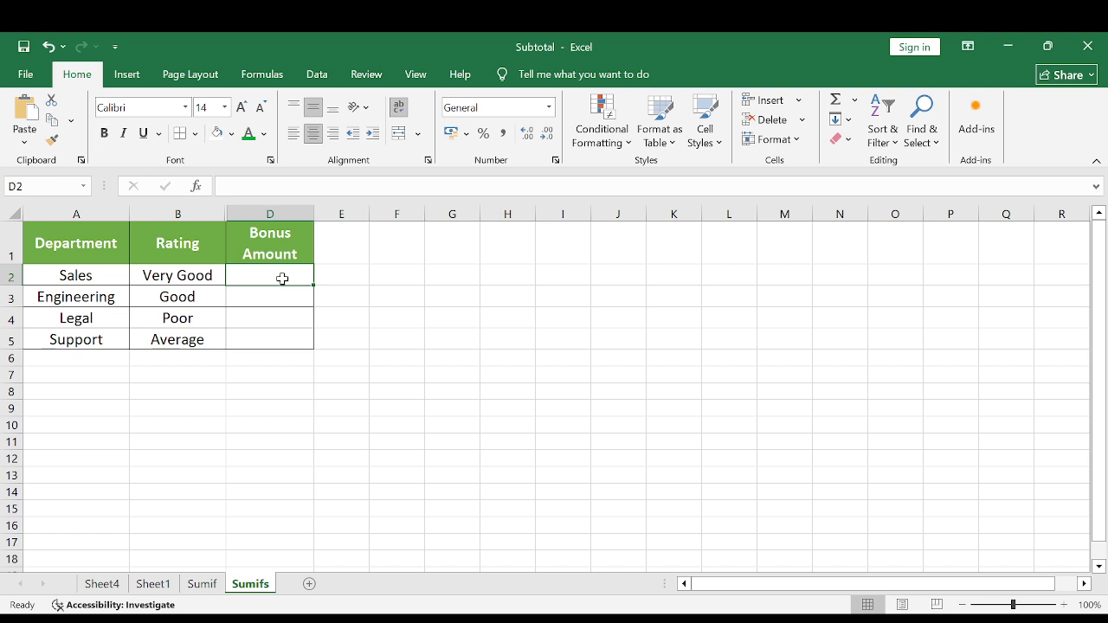
pyautogui.write('=')
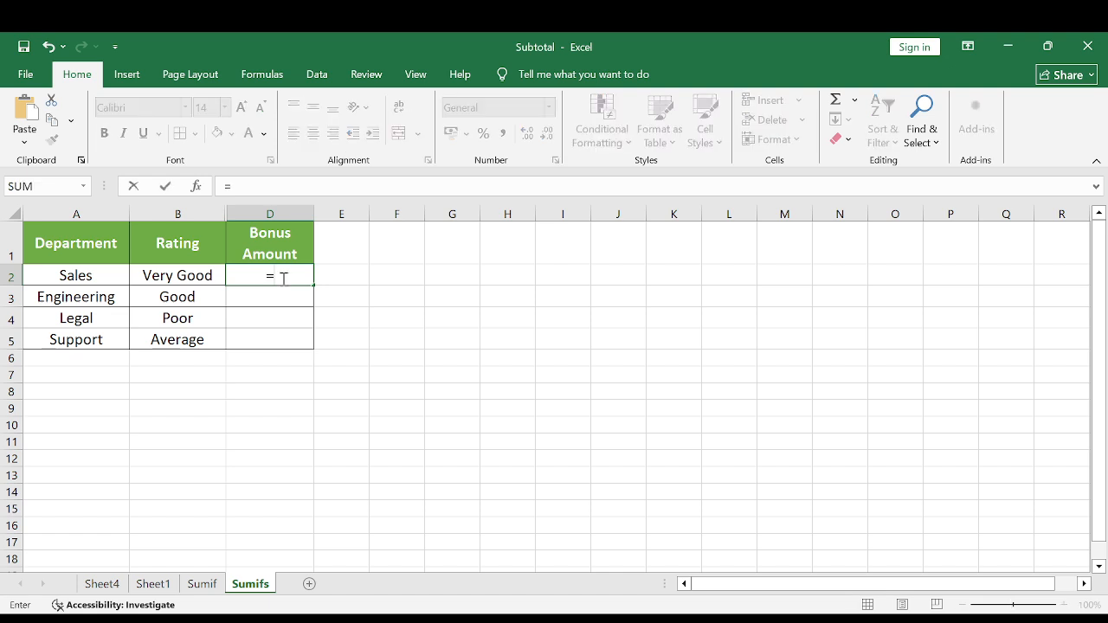
pyautogui.write('sumifs(')
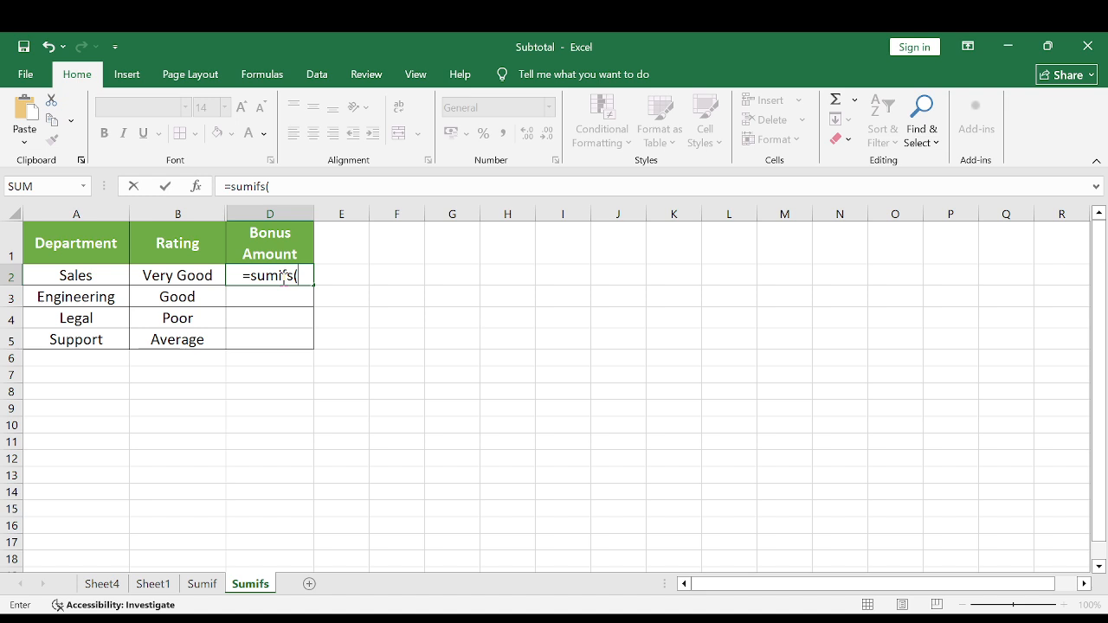
pyautogui.press('BackSpace')
pyautogui.press('BackSpace')
pyautogui.press('BackSpace')
pyautogui.press('BackSpace')
pyautogui.press('BackSpace')
pyautogui.press('BackSpace')
pyautogui.press('BackSpace')
pyautogui.press('BackSpace')
pyautogui.press('Return')
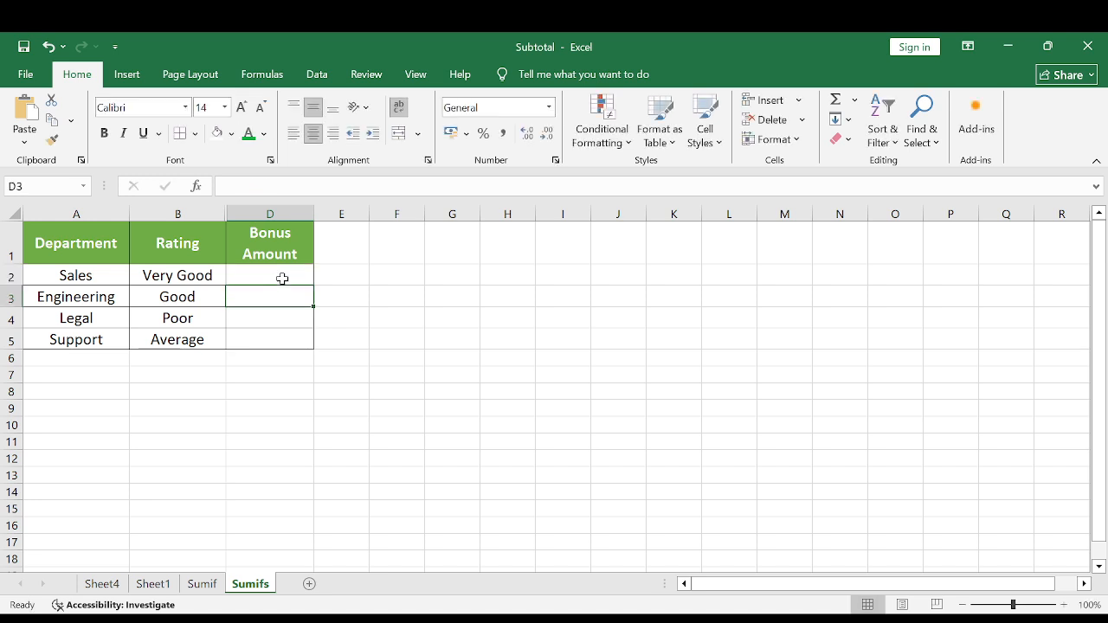
# Inspect the SUMIF formula in B2 of the Sumif sheet, highlighting its sum range Sheet1!D:D as the last argument.
pyautogui.click(202, 583)
pyautogui.doubleClick(175, 246)
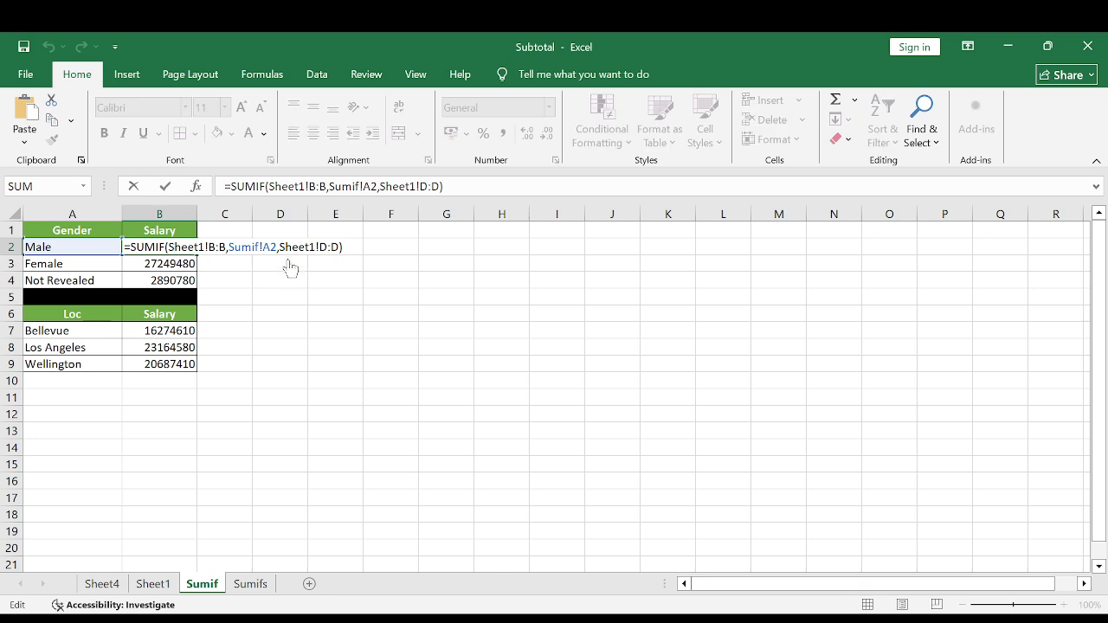
pyautogui.moveTo(278, 247); pyautogui.dragTo(342, 247)
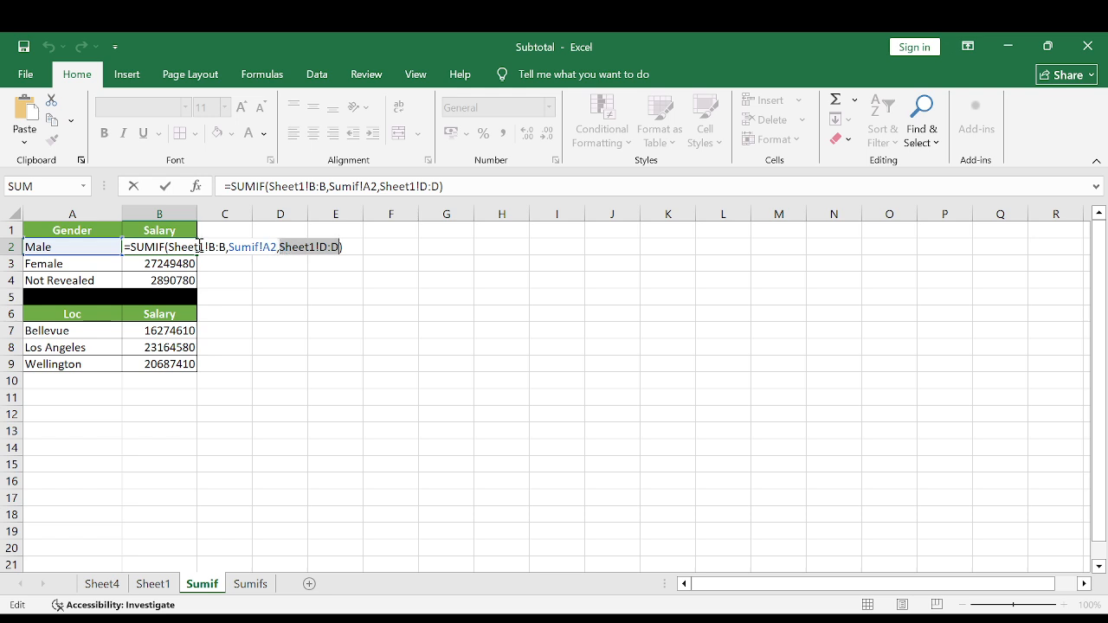
pyautogui.press('Return')
# Start a SUMIFS formula in D2 of the Sumifs sheet with Sheet1's Salary column D:D as the sum range.
pyautogui.click(249, 585)
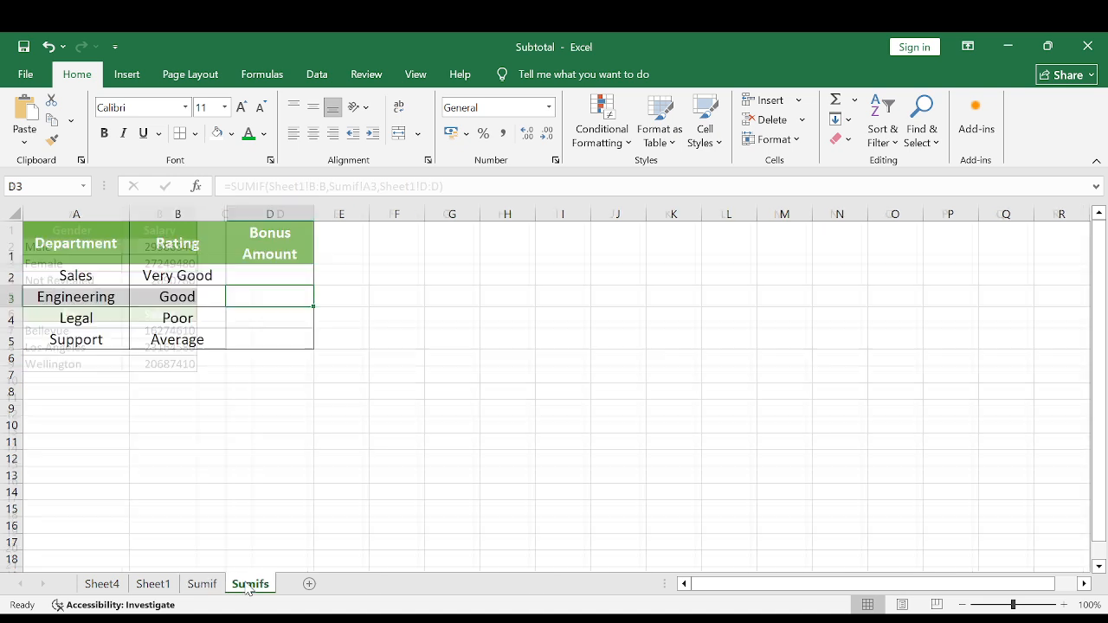
pyautogui.click(270, 278)
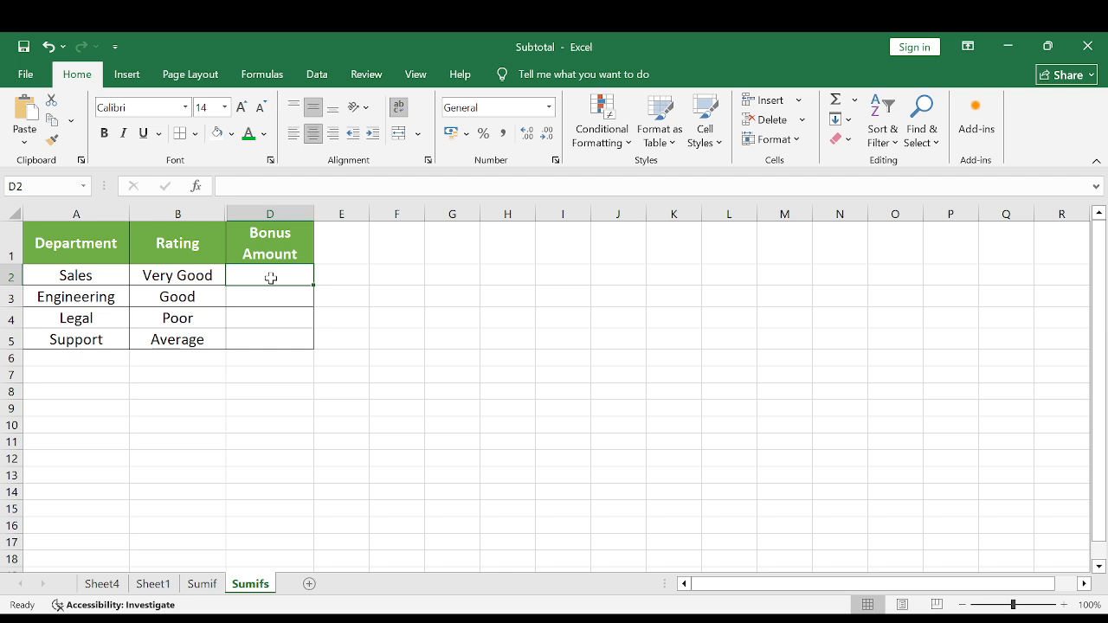
pyautogui.write('=sumifs')
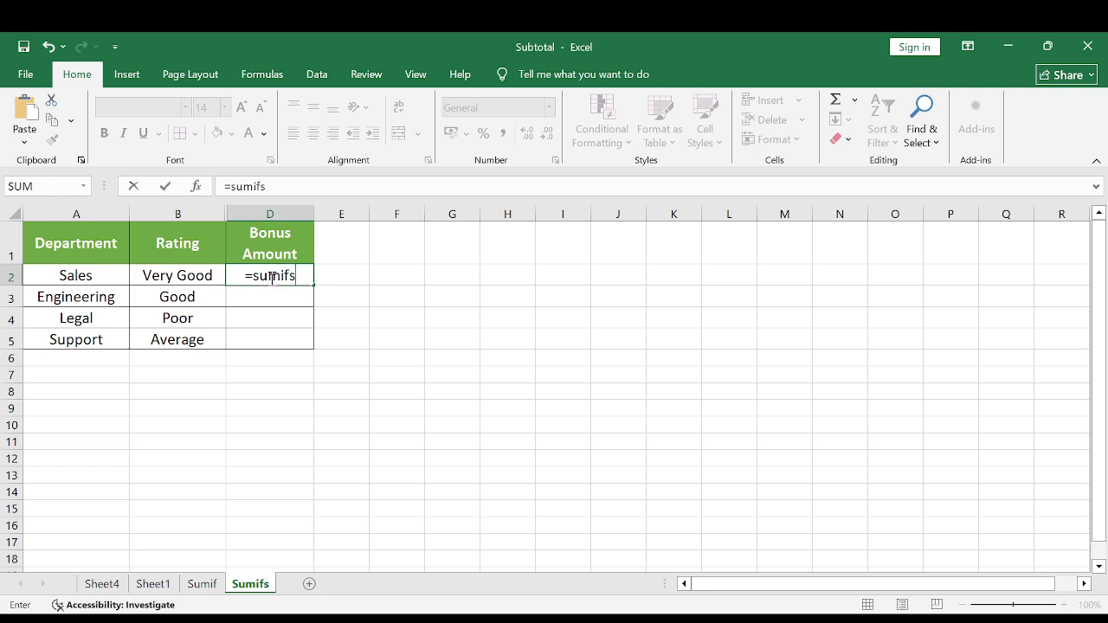
pyautogui.write('(')
pyautogui.click(157, 584)
pyautogui.scroll(1, 346, 439)
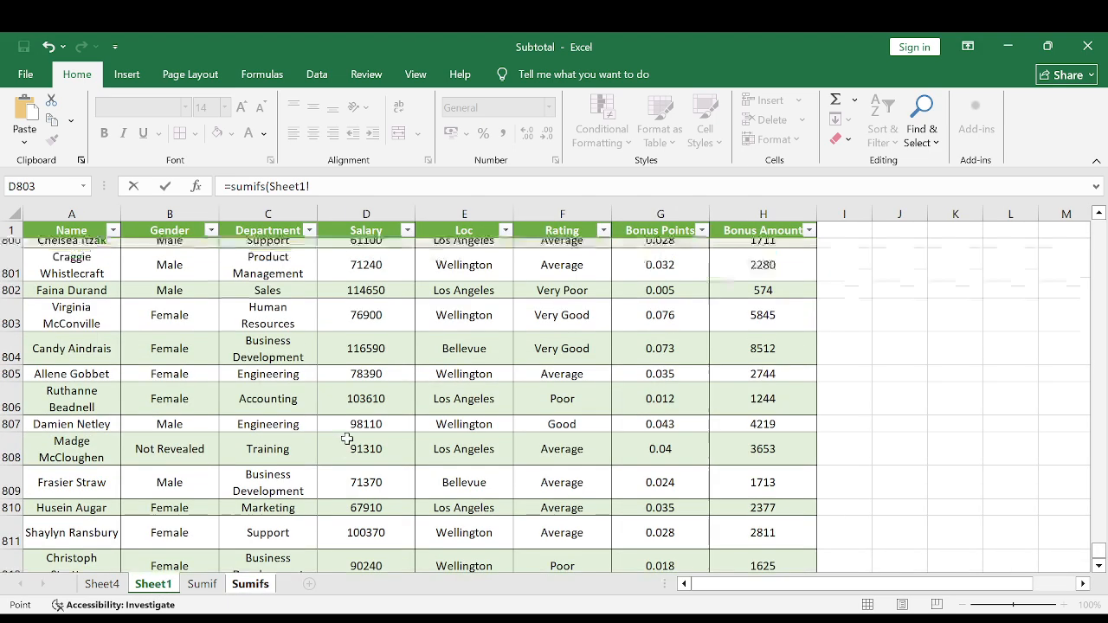
pyautogui.scroll(1, 383, 268)
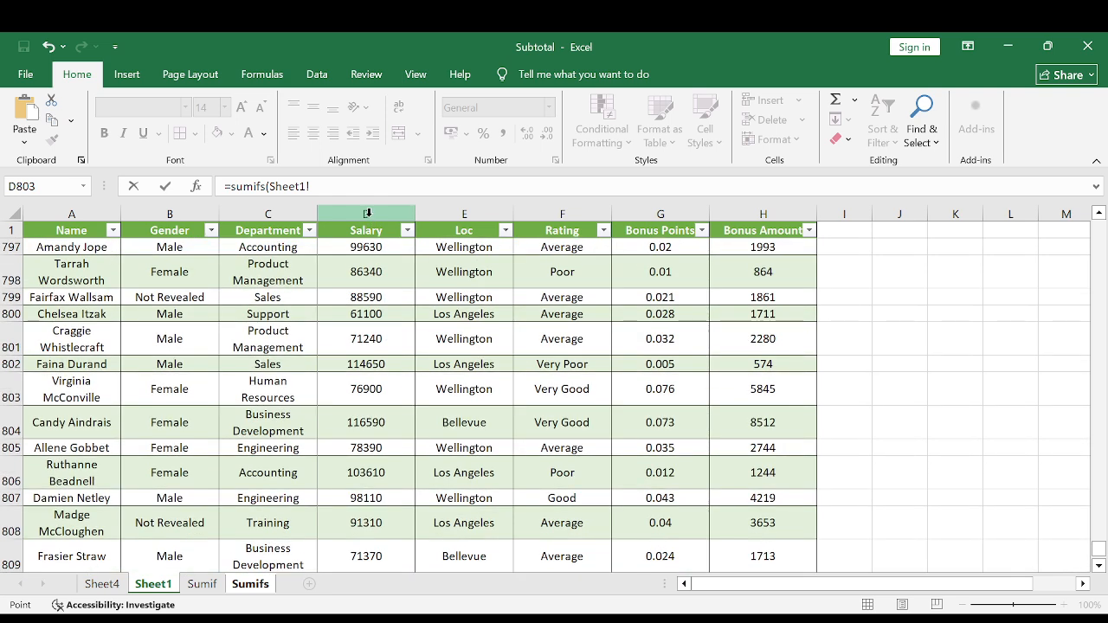
pyautogui.click(368, 213)
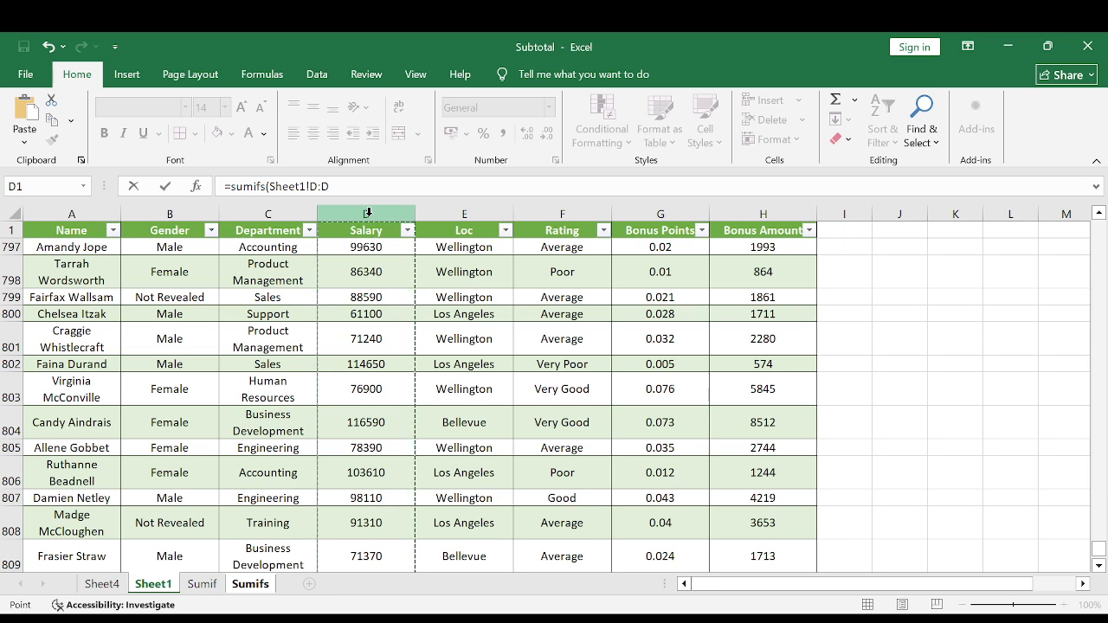
pyautogui.write(',')
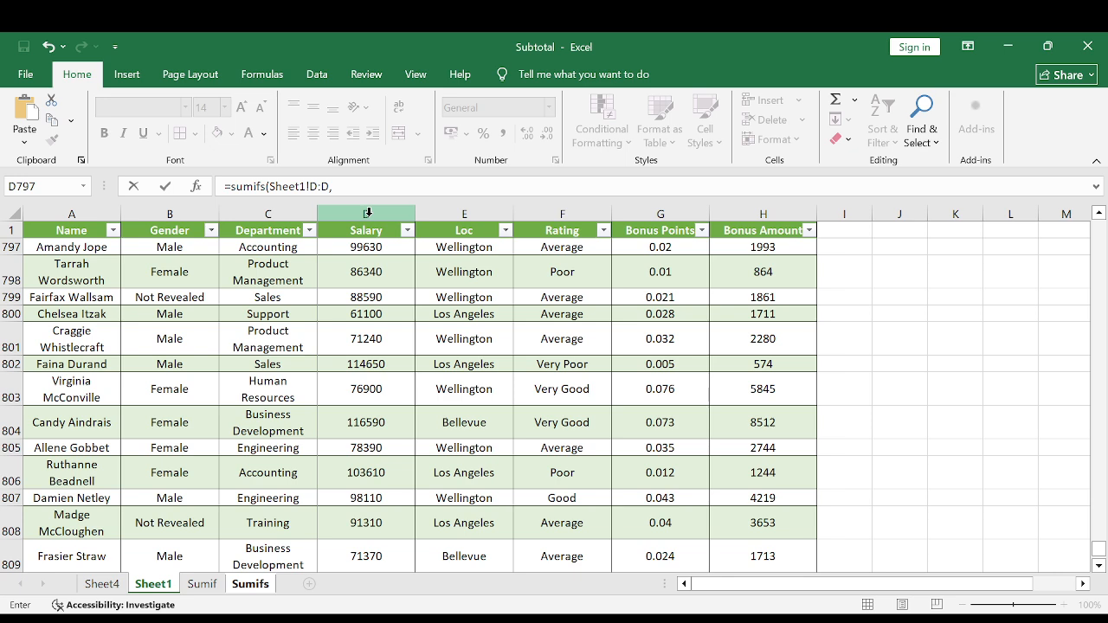
# Add Sheet1's Department column C:C as the first criteria range, with Sumifs!A2 as its criterion.
pyautogui.click(251, 585)
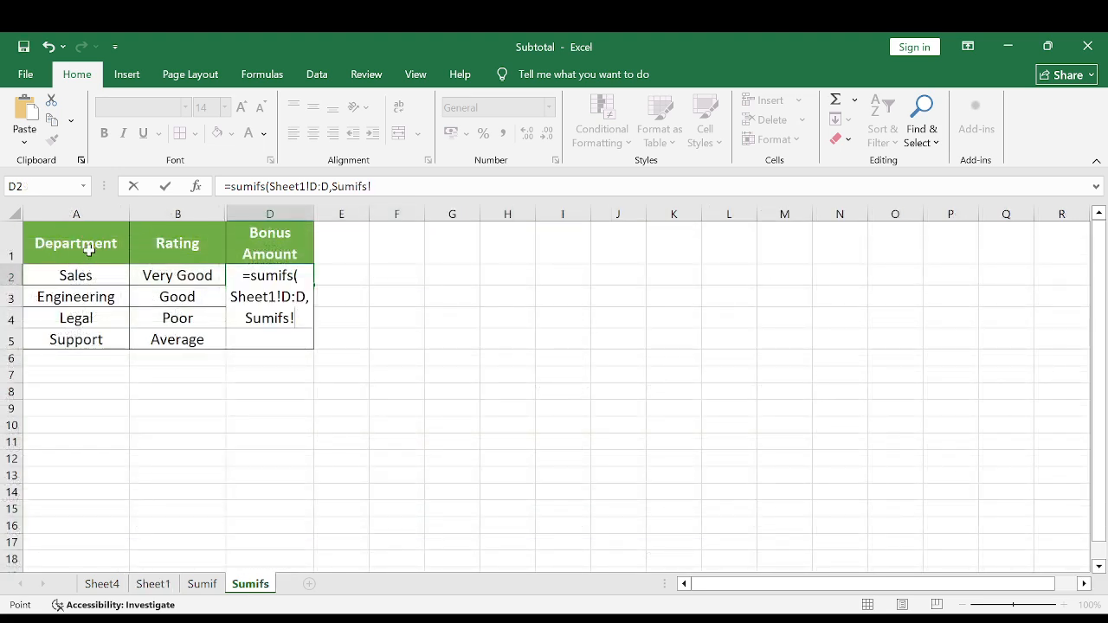
pyautogui.click(160, 587)
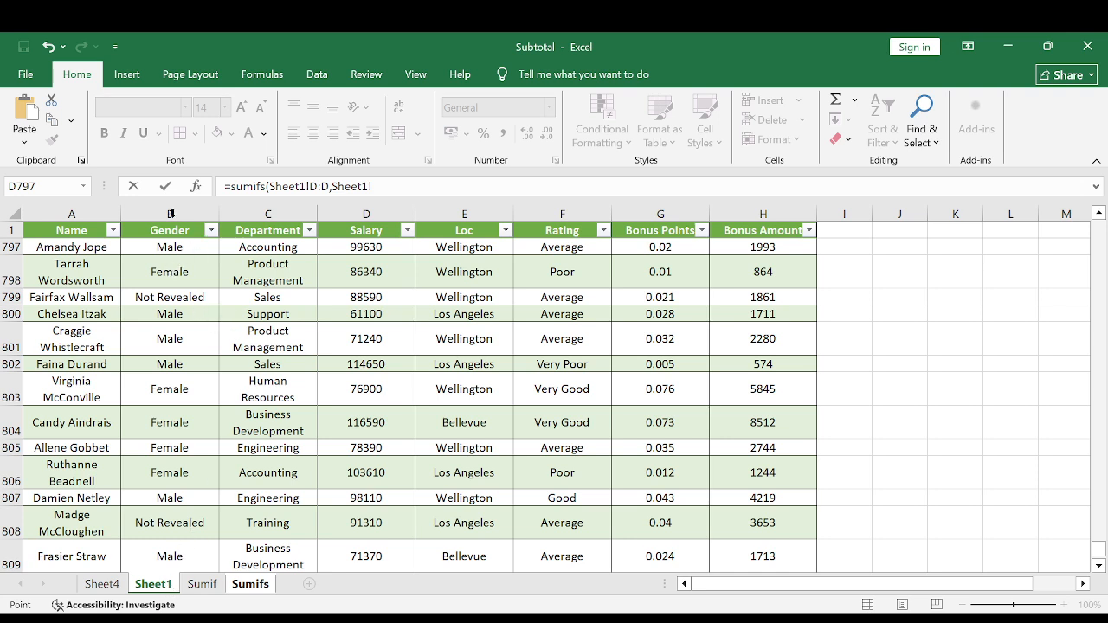
pyautogui.click(269, 213)
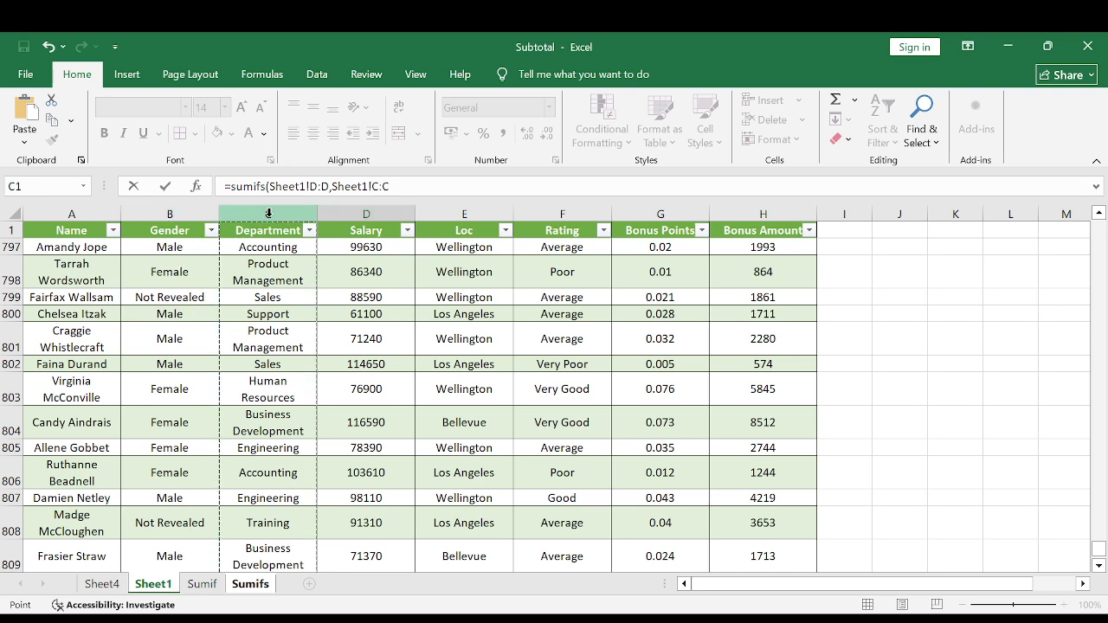
pyautogui.write(',')
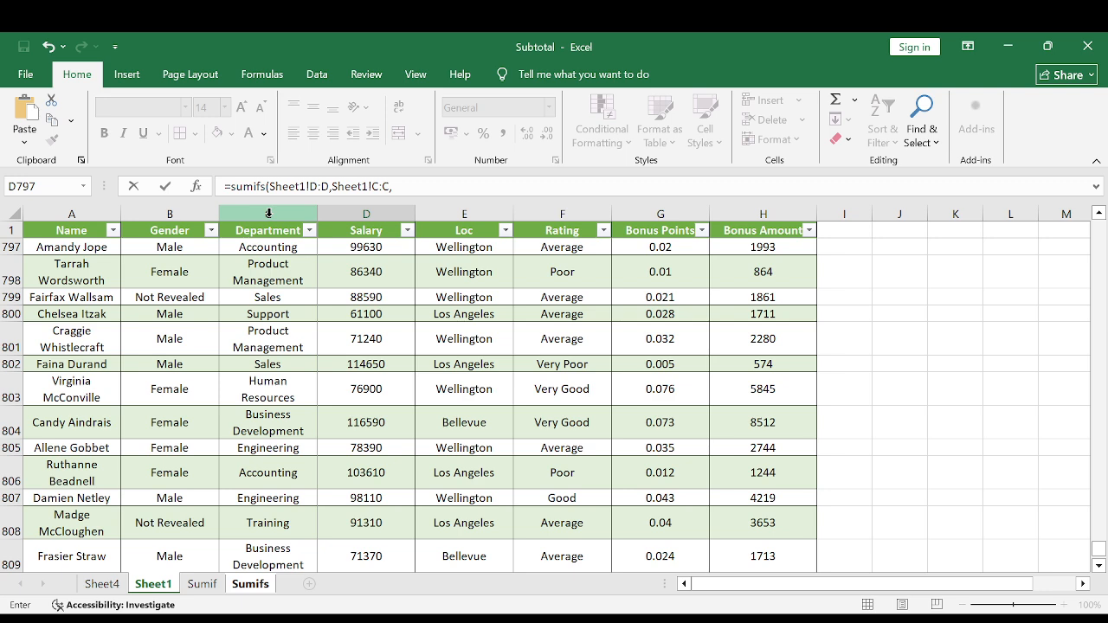
pyautogui.click(202, 584)
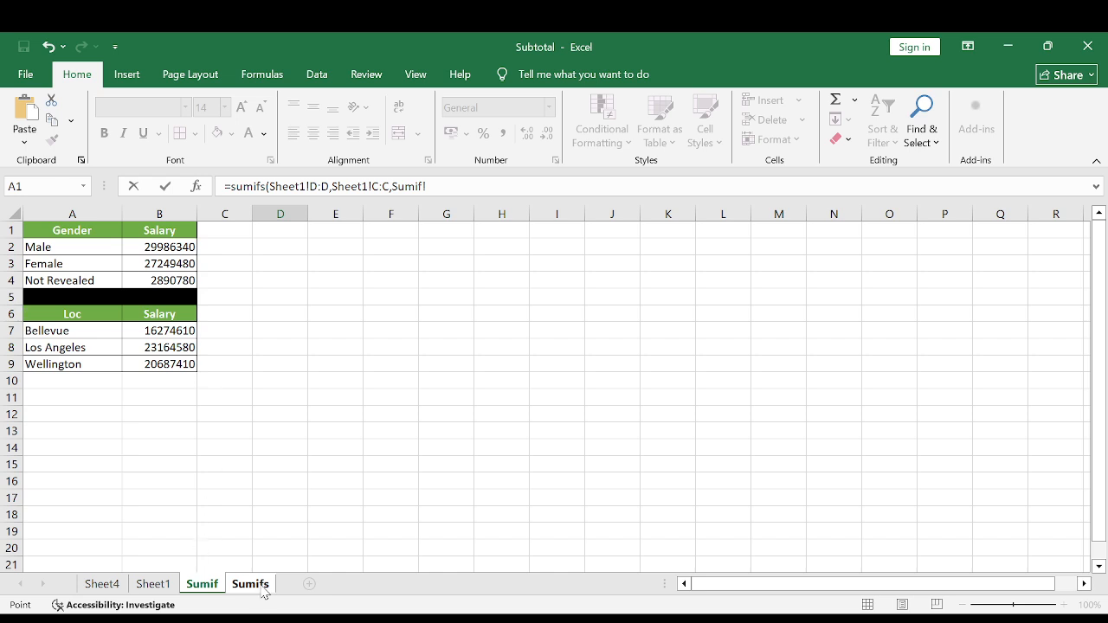
pyautogui.click(262, 588)
pyautogui.click(73, 275)
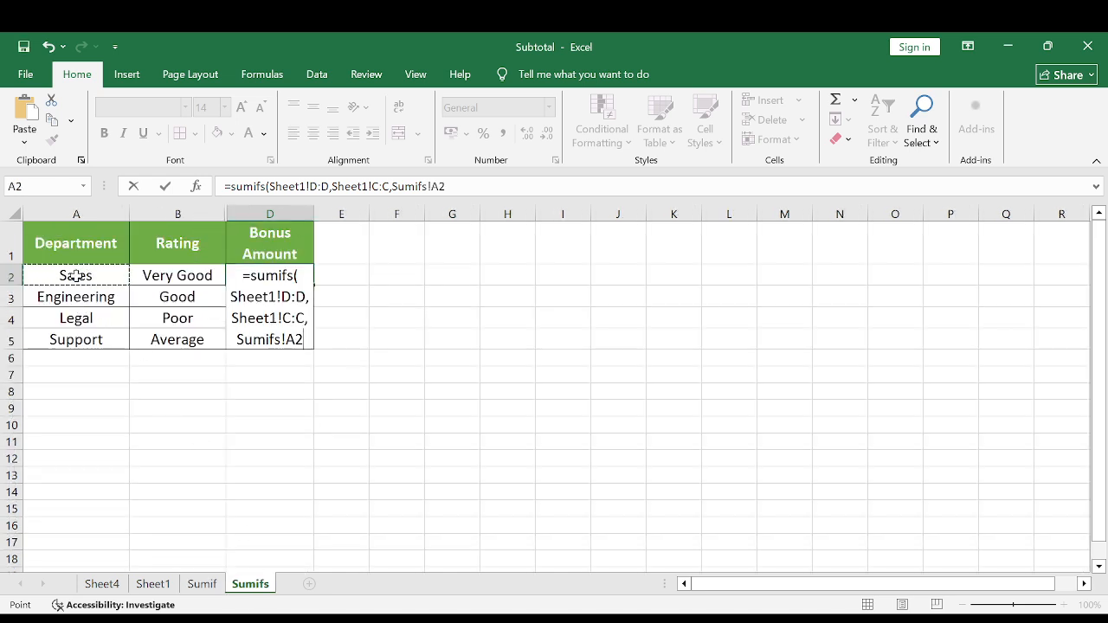
pyautogui.write(',')
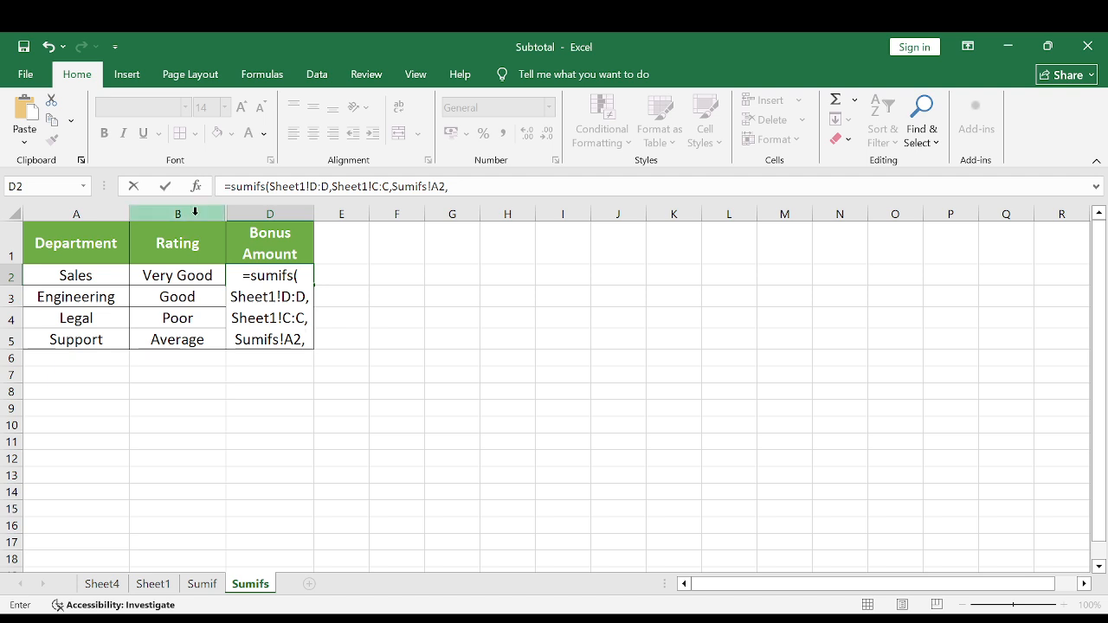
# Add Sheet1's Rating column F:F as the second criteria range with criterion Sumifs!B2, and complete the formula.
pyautogui.click(153, 583)
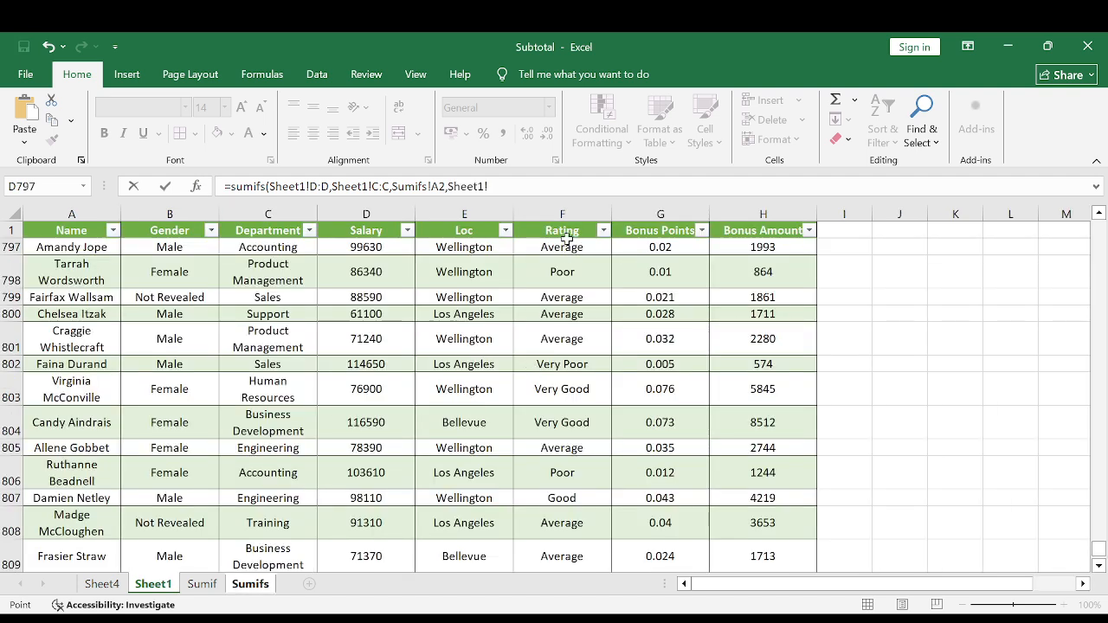
pyautogui.click(564, 212)
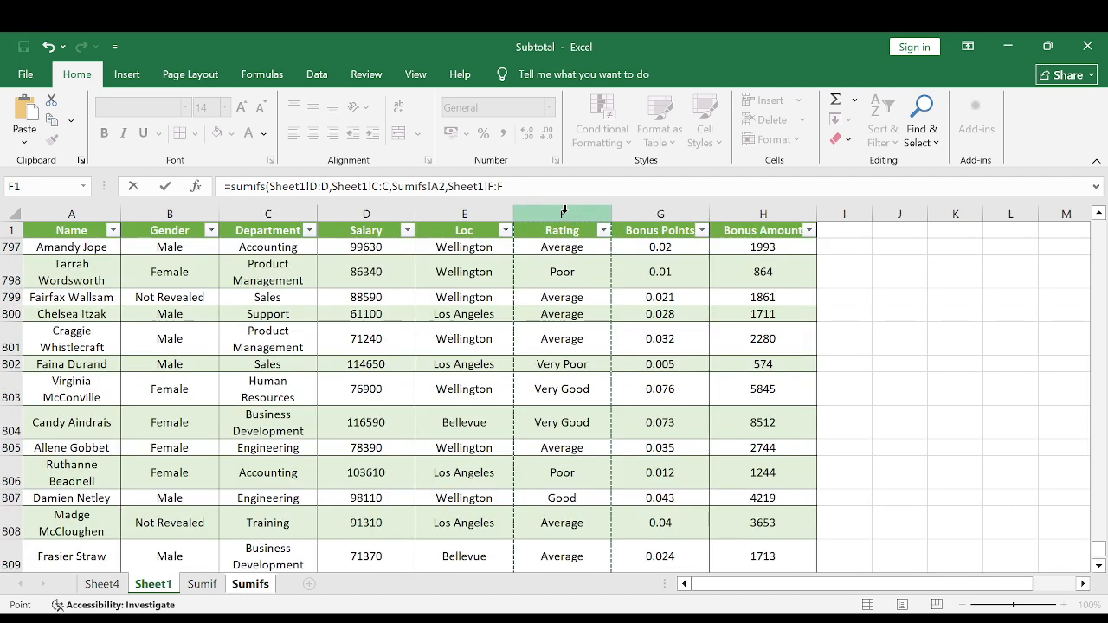
pyautogui.write(',')
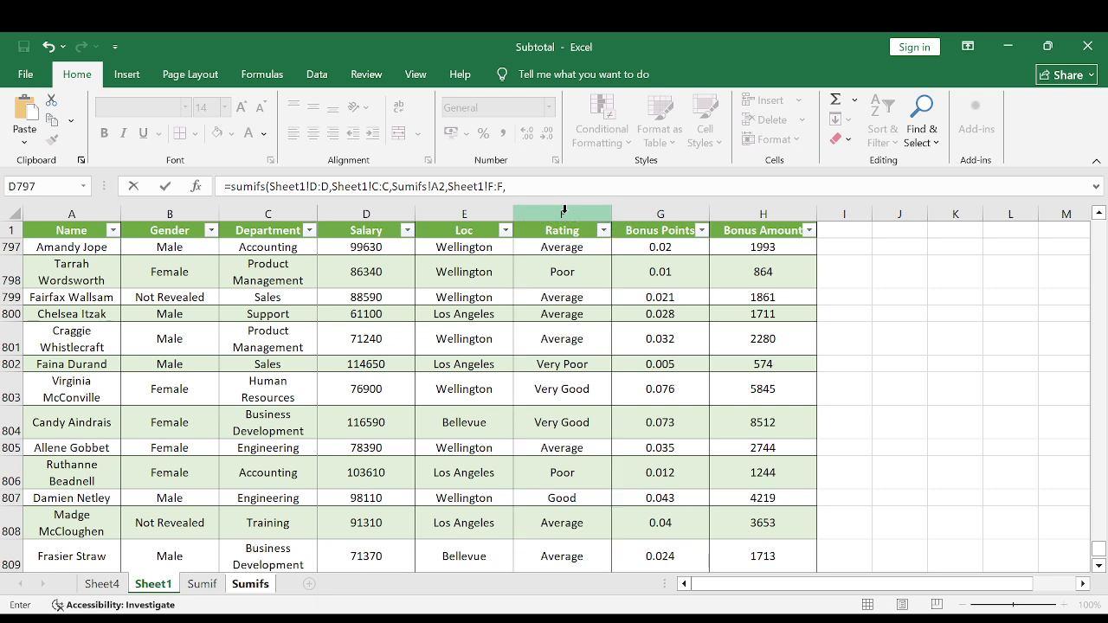
pyautogui.click(258, 582)
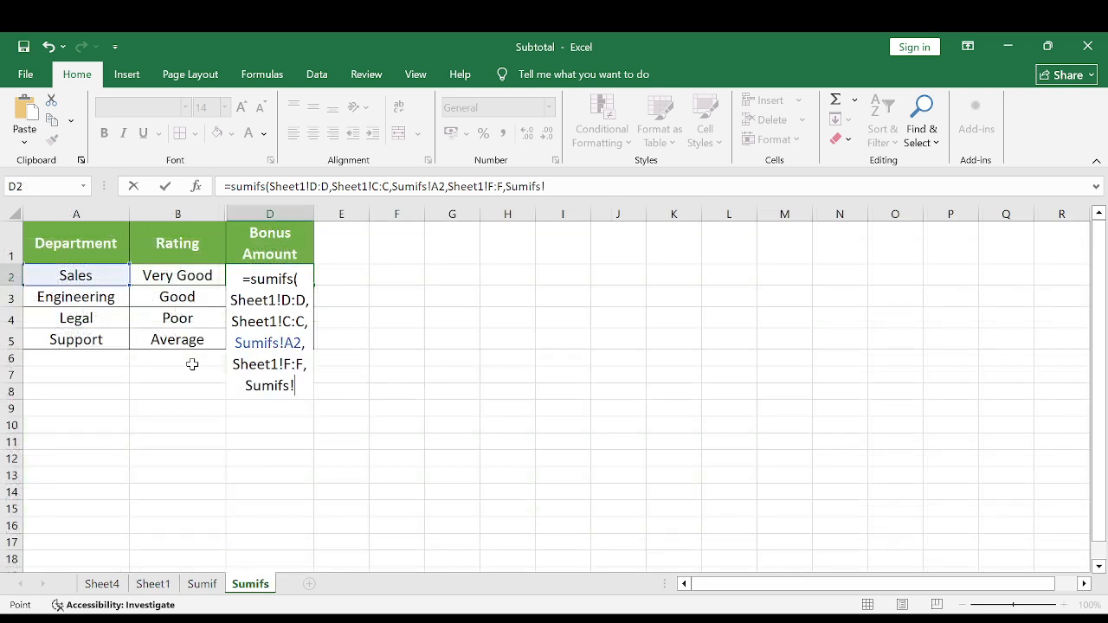
pyautogui.click(171, 268)
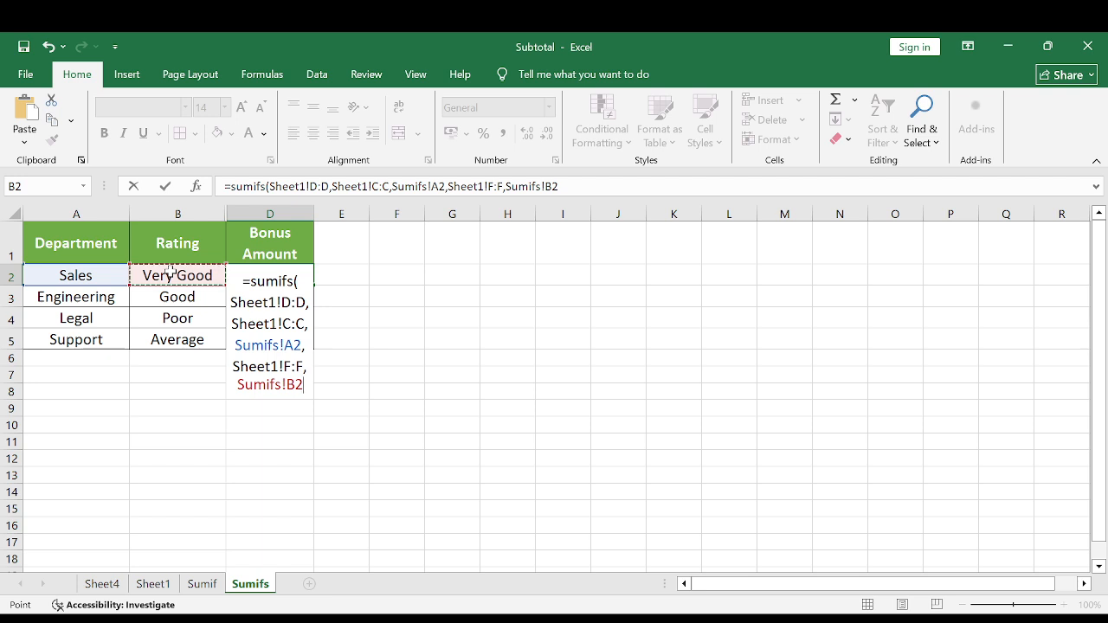
pyautogui.write(')')
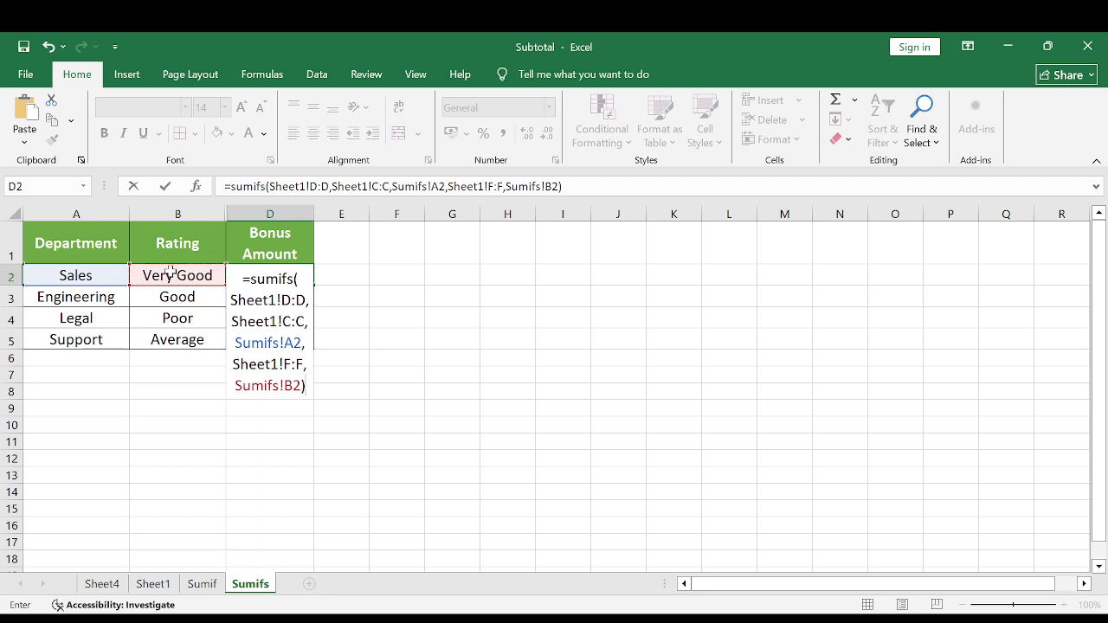
pyautogui.press('Return')
# Check the Sales and Very Good criteria in row 2 and change the D1 header to Salary.
pyautogui.press('Up')
pyautogui.press('Left')
pyautogui.press('Left')
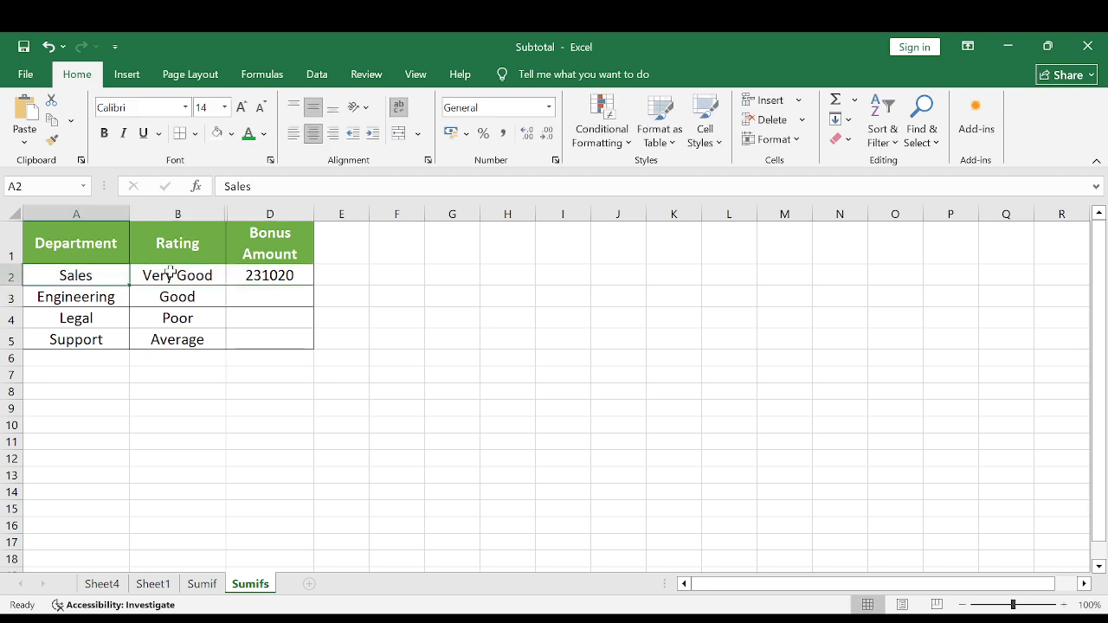
pyautogui.press('Right')
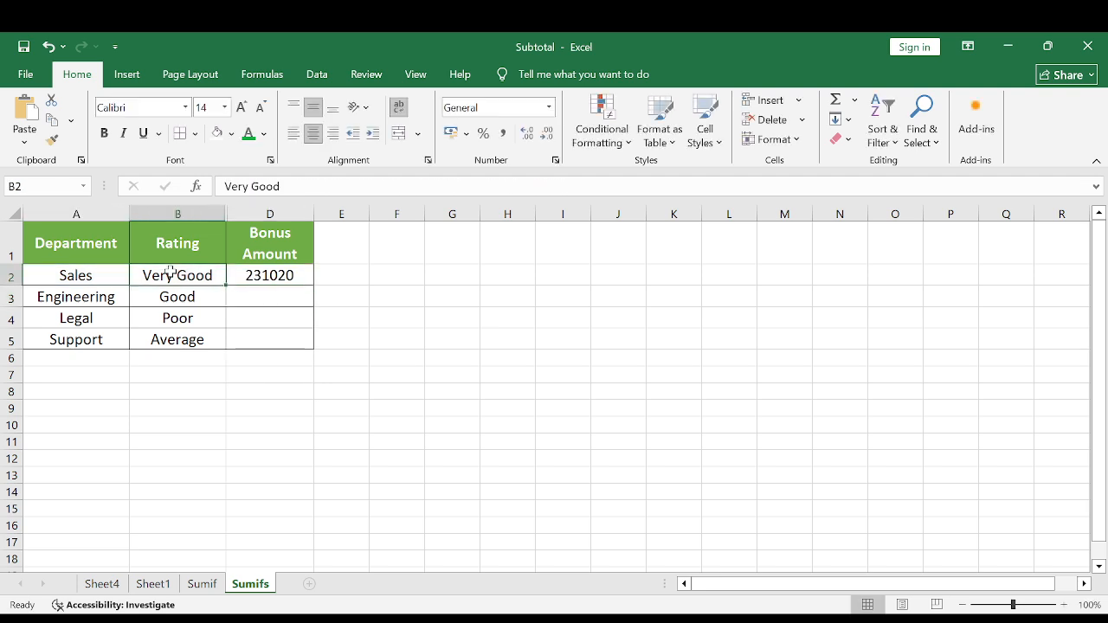
pyautogui.press('Right')
pyautogui.press('Up')
pyautogui.press('Down')
pyautogui.press('Up')
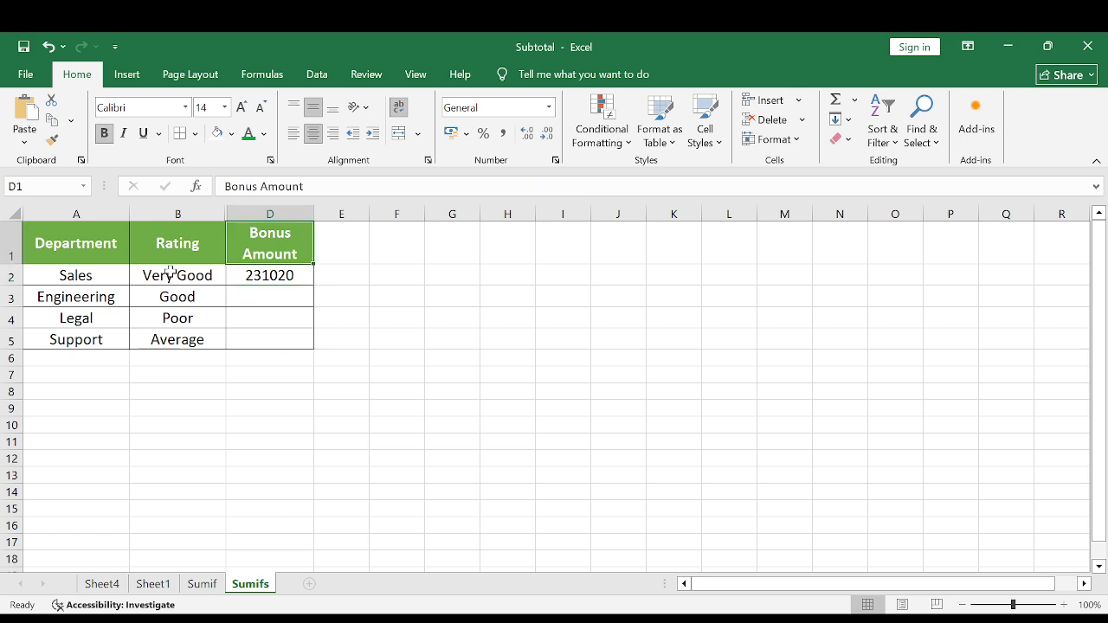
pyautogui.write('Salary')
pyautogui.press('Return')
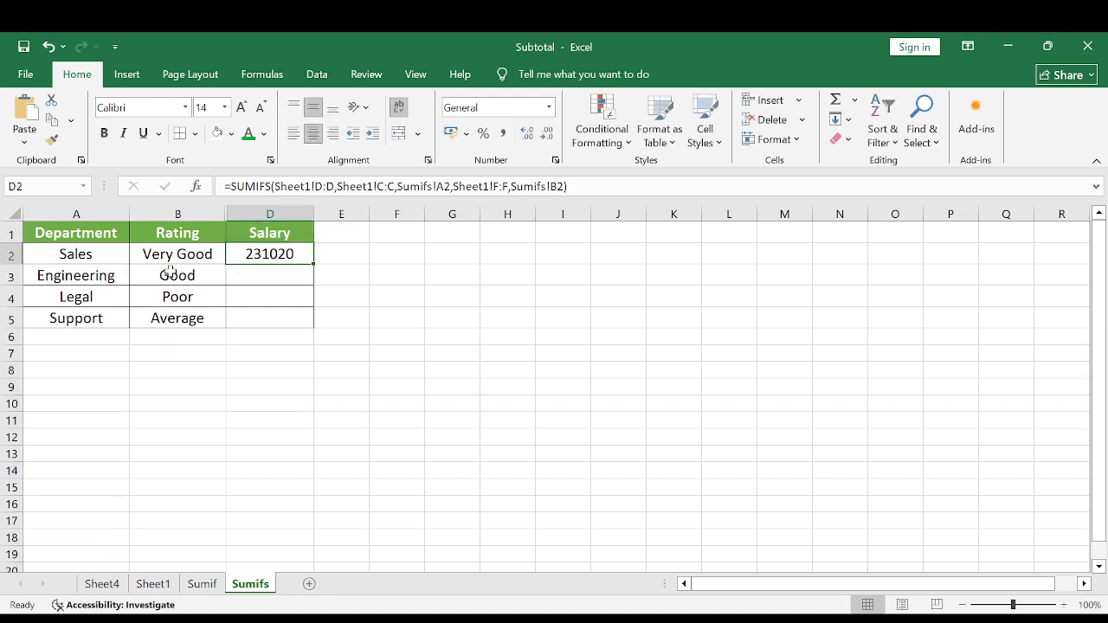
# Review row 2's department, rating and salary total against the empty salary cell in D3.
pyautogui.press('Left')
pyautogui.press('Left')
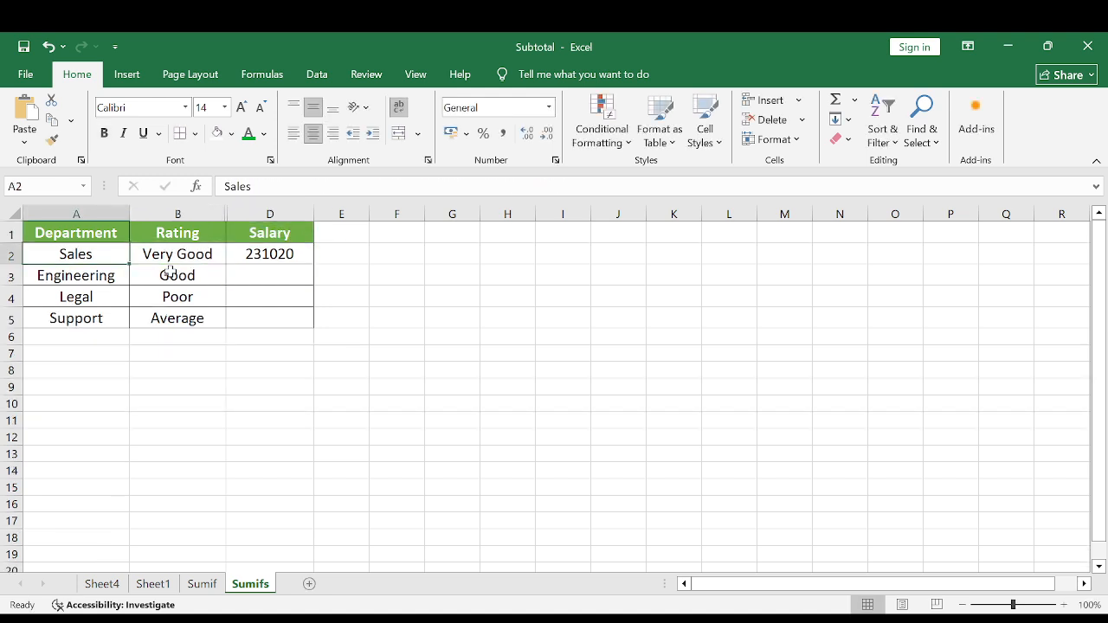
pyautogui.press('Right')
pyautogui.press('Right')
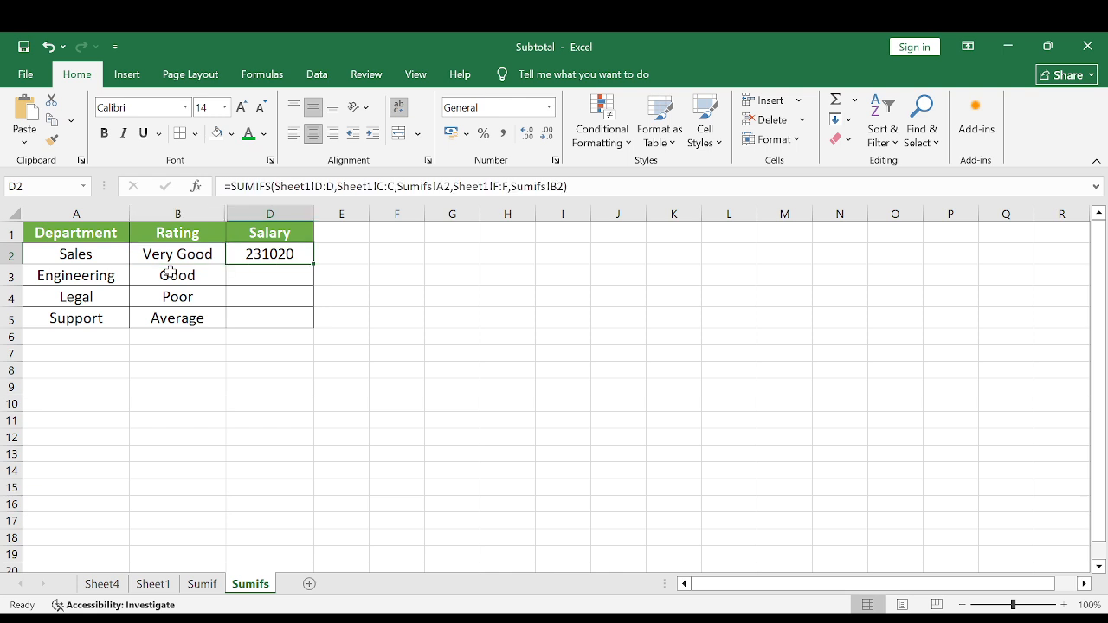
pyautogui.press('Down')
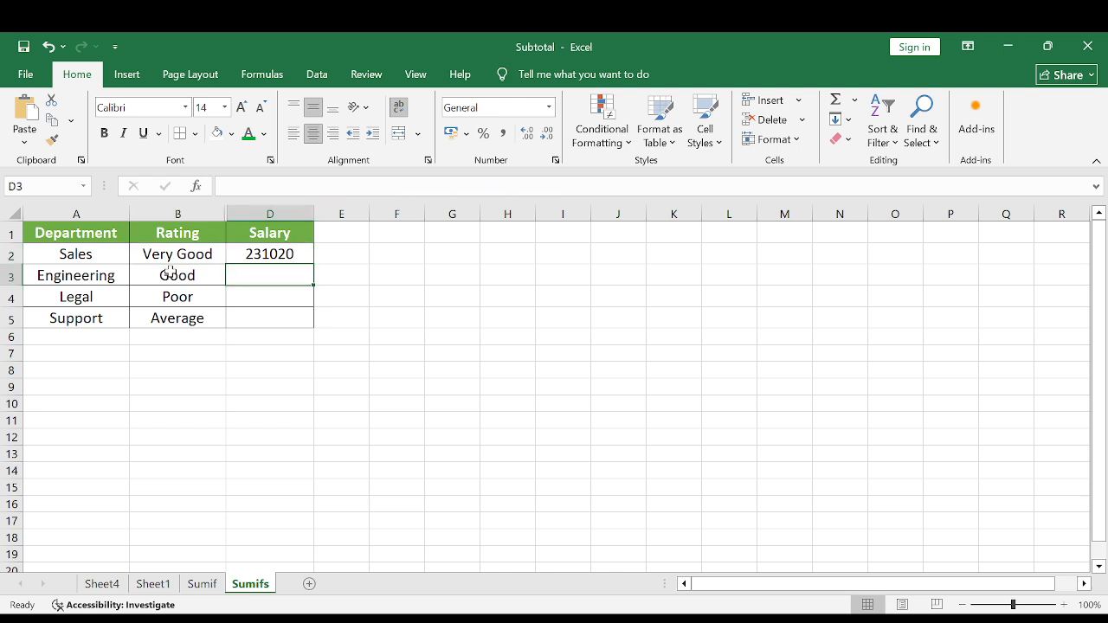
pyautogui.press('Up')
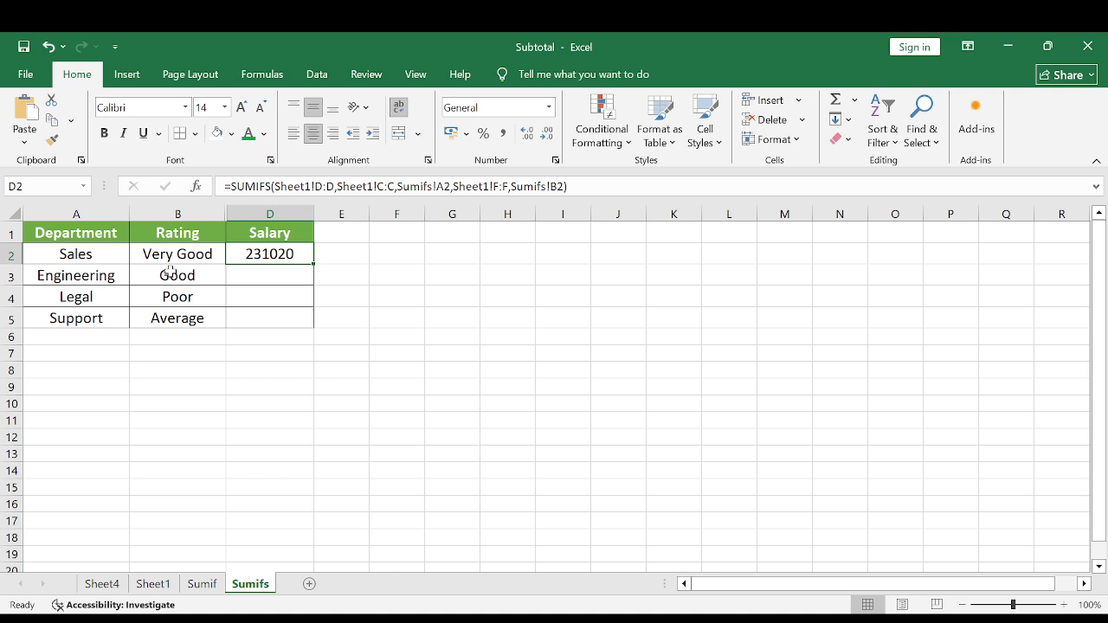
pyautogui.press('Down')
pyautogui.press('Up')
pyautogui.press('Down')
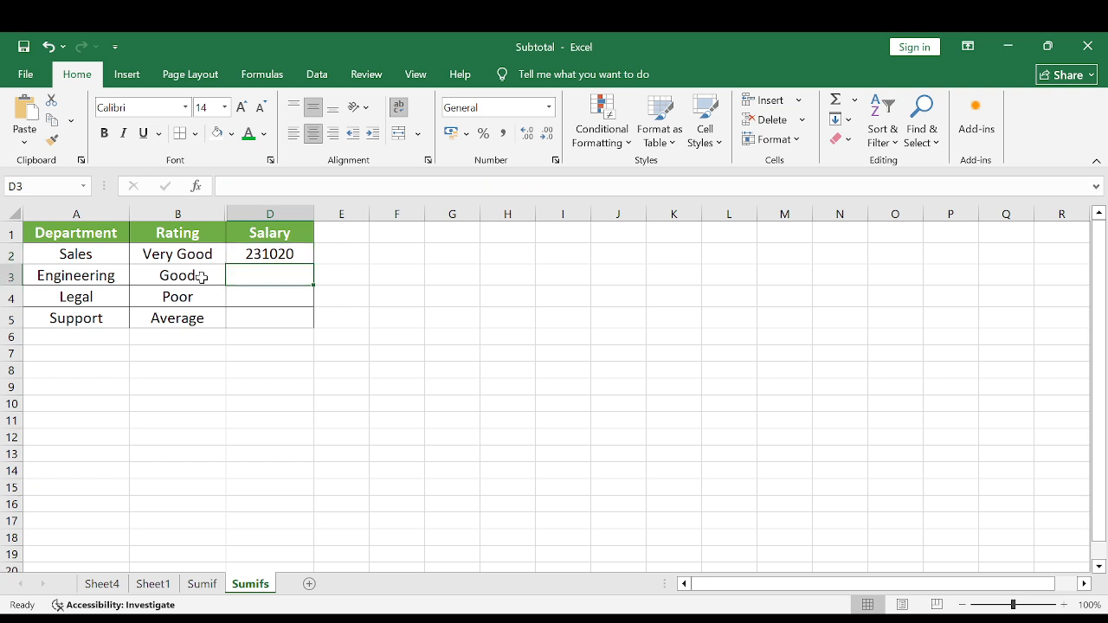
# Examine the arguments of the SUMIFS formula in D2, including the sum range and both criteria pairs.
pyautogui.doubleClick(264, 258)
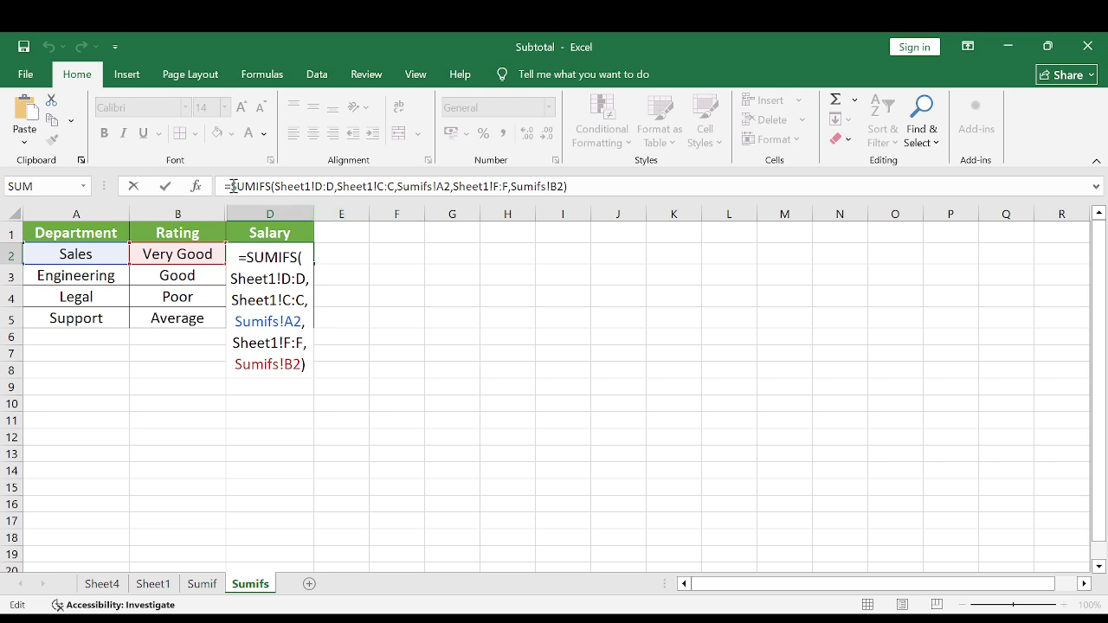
pyautogui.click(332, 186)
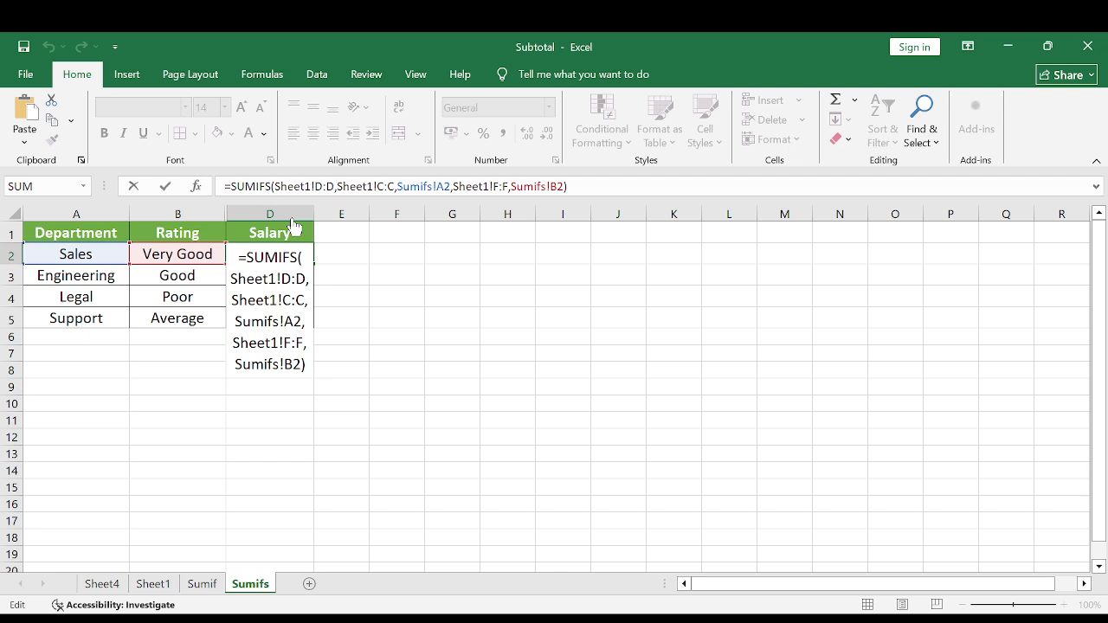
pyautogui.press('Return')
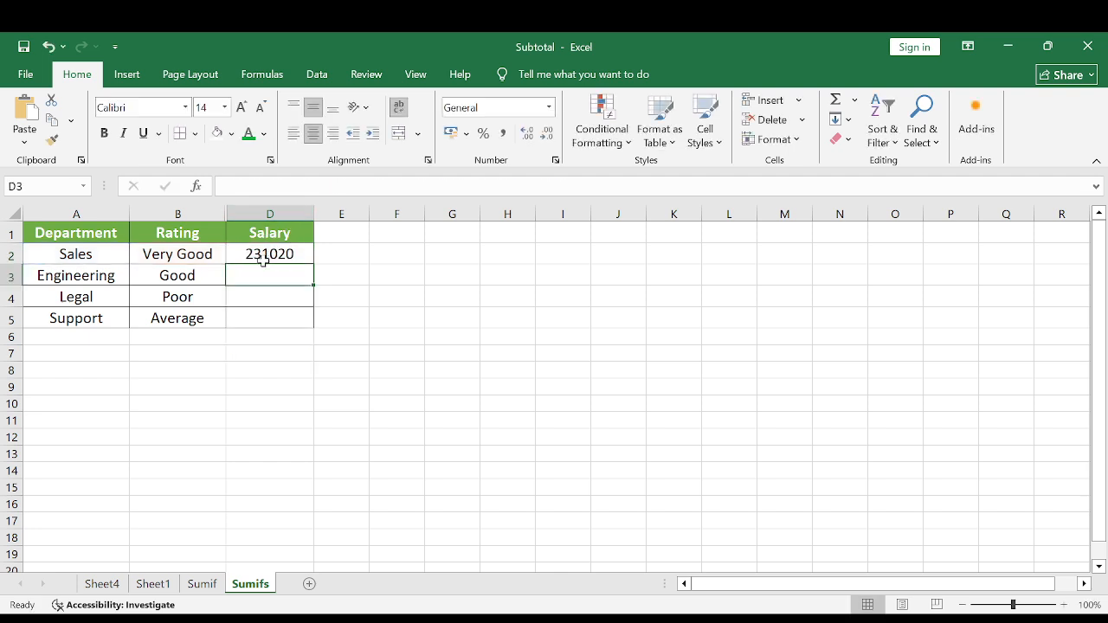
pyautogui.click(262, 257)
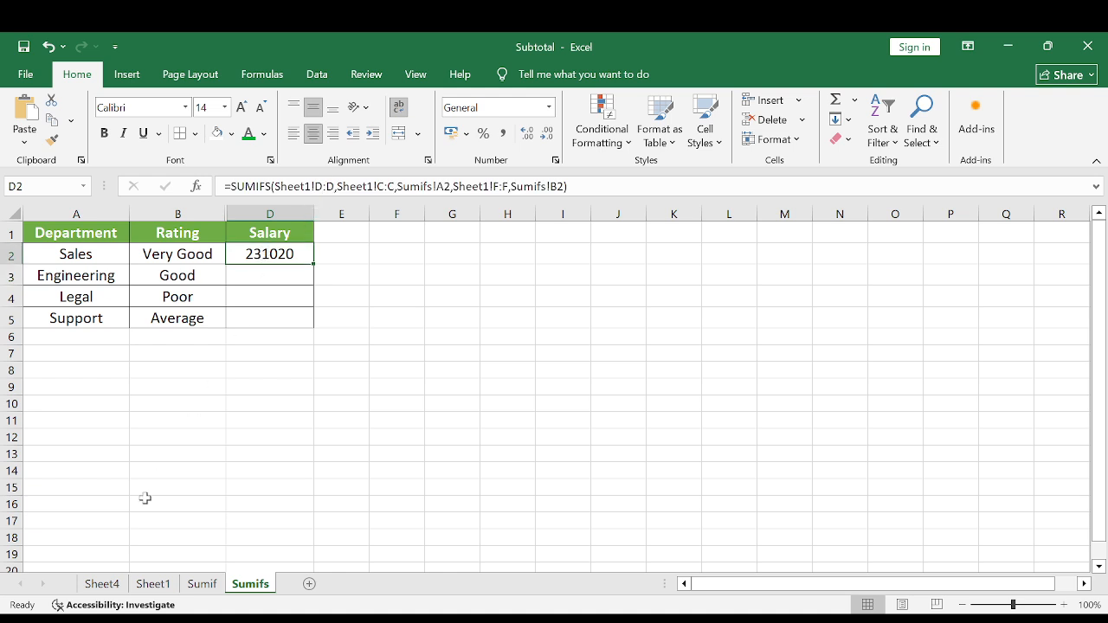
# Compare the arguments of the D2 SUMIFS formula with Sheet1's Salary, Department and Rating columns and the Very Good criterion in B2.
pyautogui.click(153, 584)
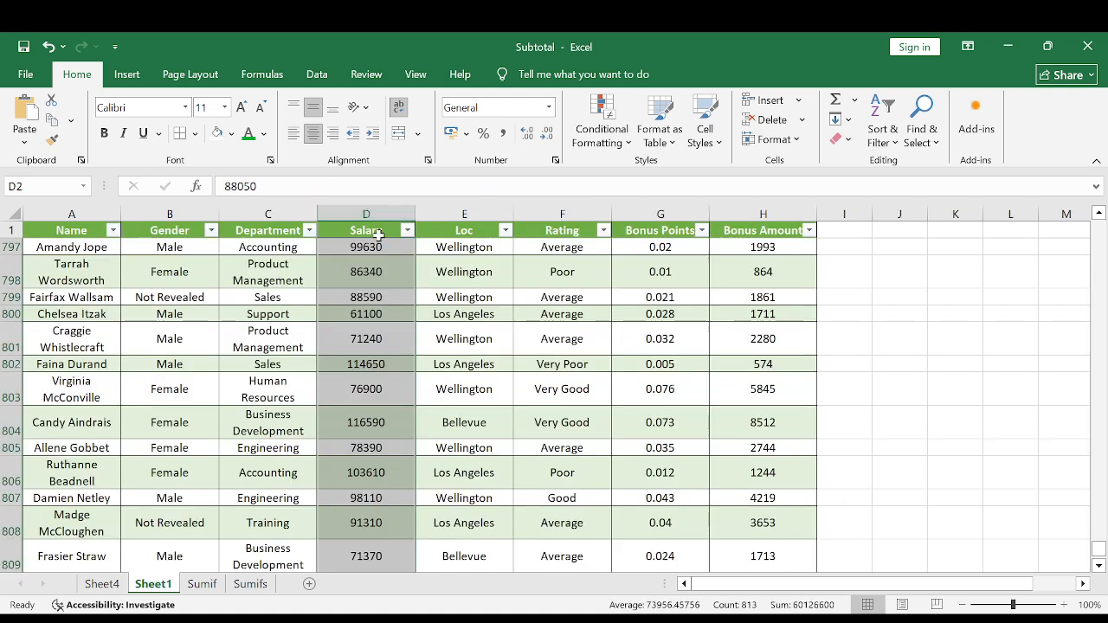
pyautogui.click(250, 585)
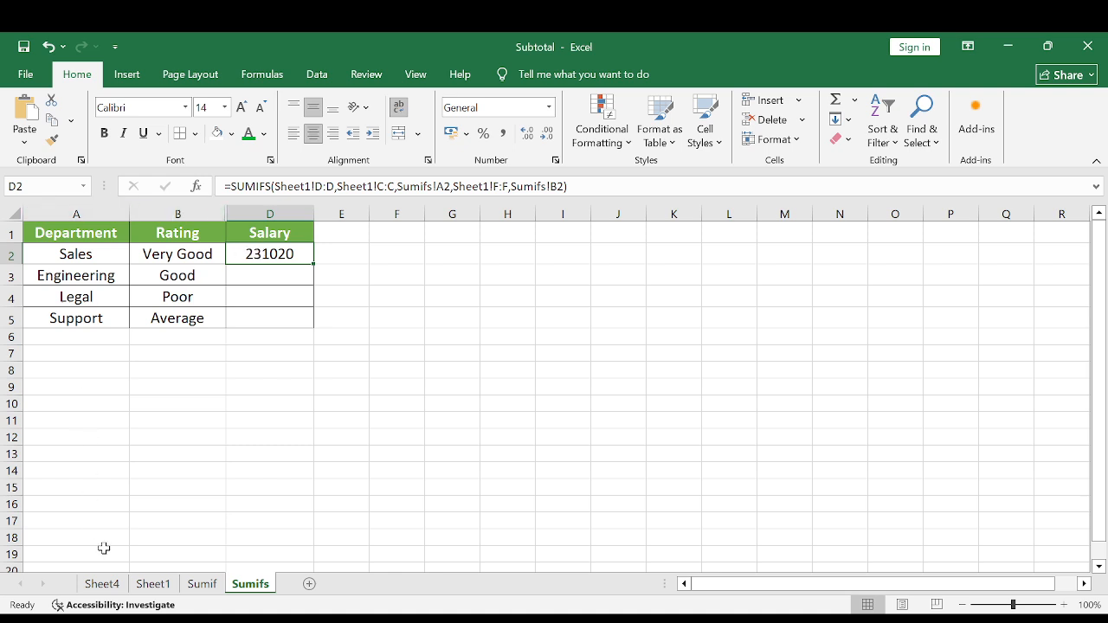
pyautogui.click(153, 584)
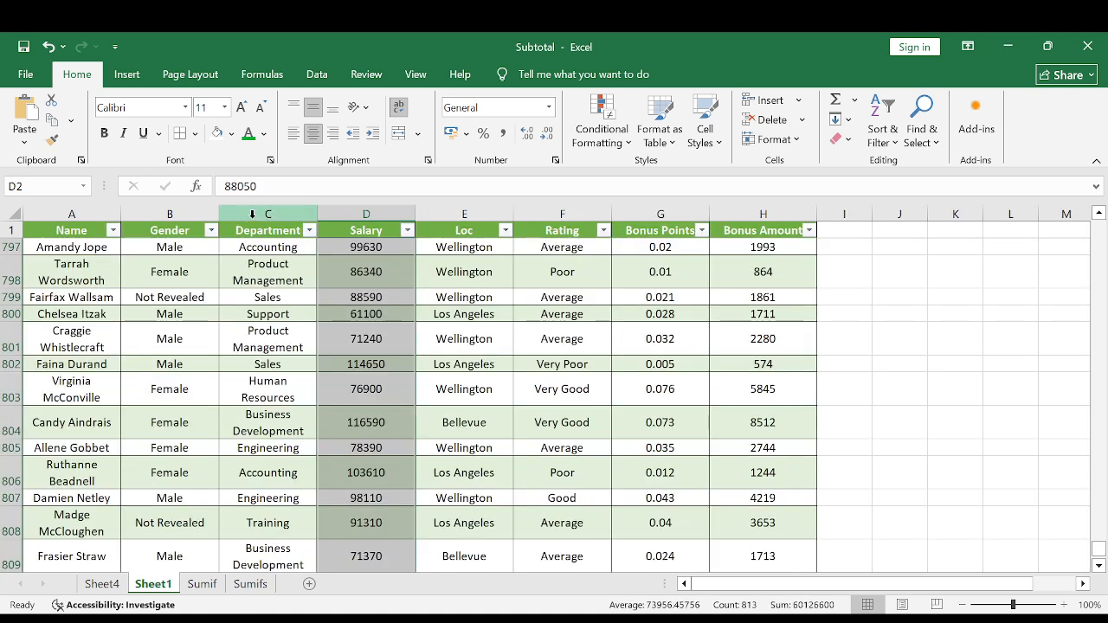
pyautogui.click(251, 584)
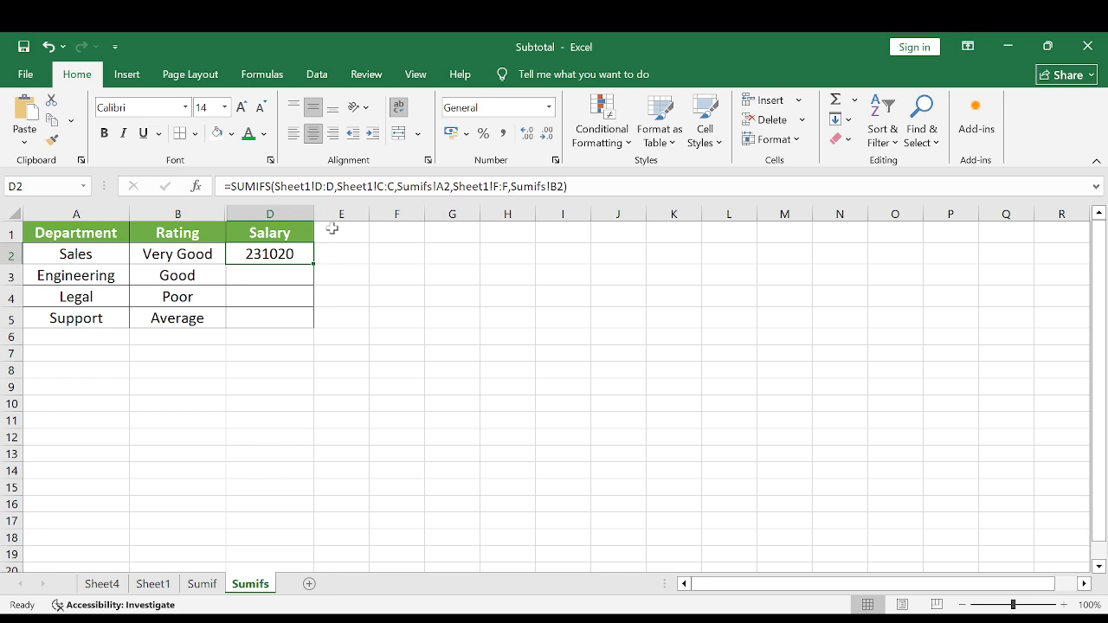
pyautogui.click(153, 584)
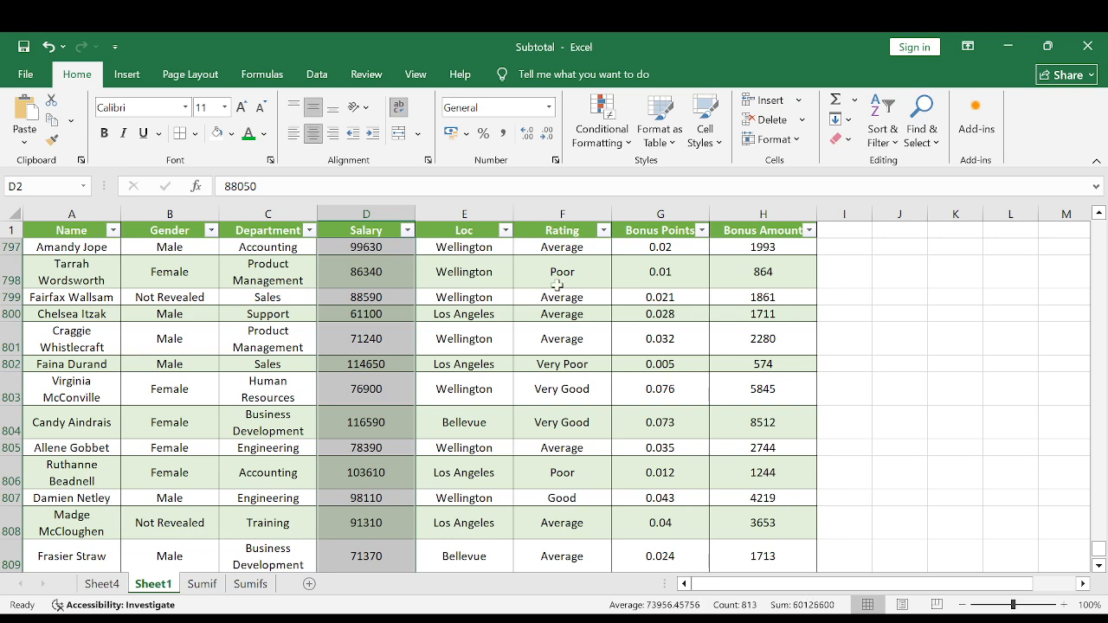
pyautogui.click(554, 215)
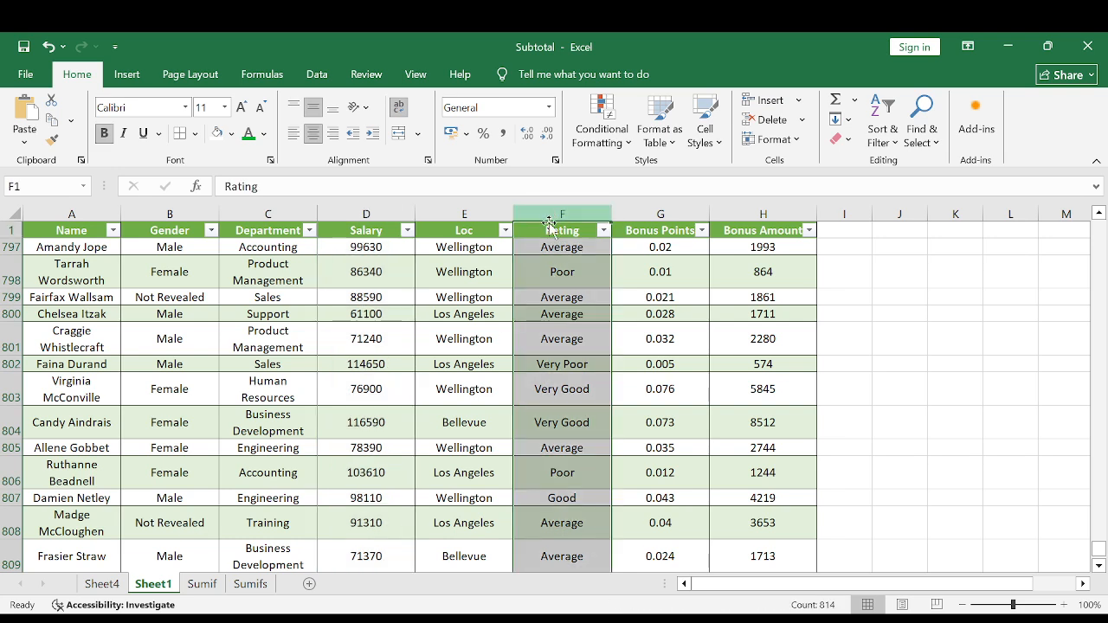
pyautogui.click(250, 583)
pyautogui.click(180, 257)
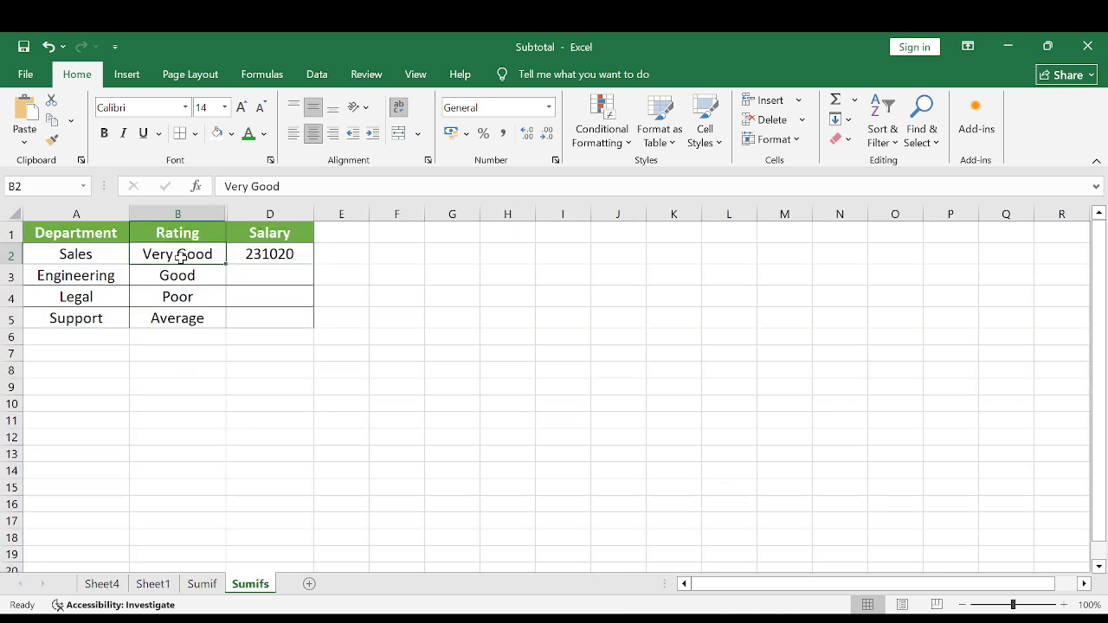
# Copy the SUMIFS formula from D2 down through D5 for the Engineering, Legal and Support rows.
pyautogui.click(282, 252)
pyautogui.click(592, 186)
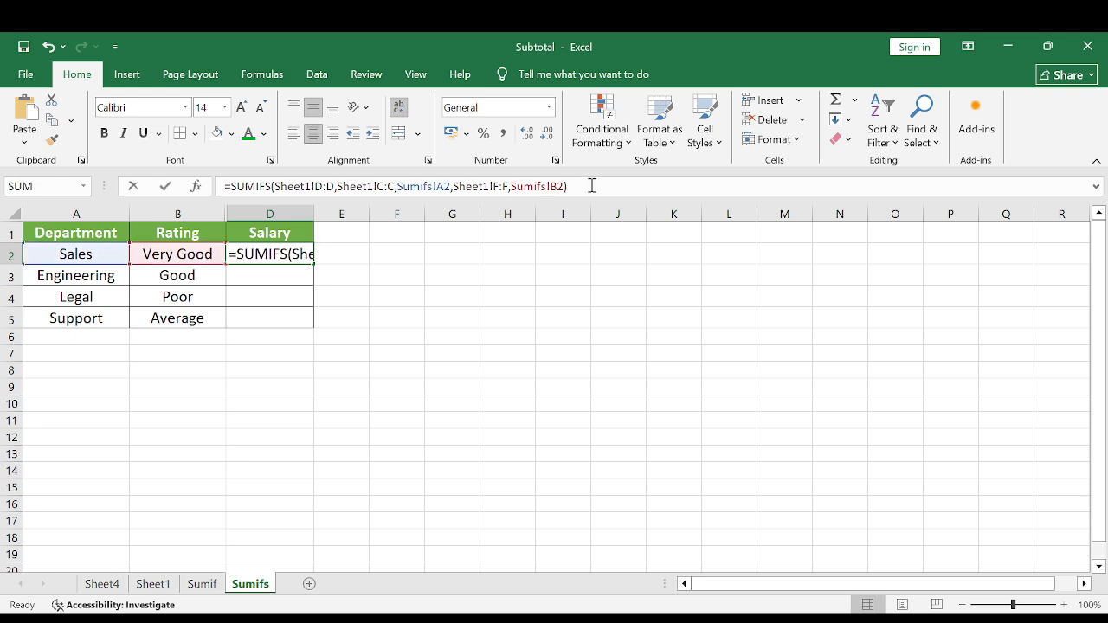
pyautogui.hotkey('ctrl', 'Return')
pyautogui.hotkey('shift', 'Down')
pyautogui.hotkey('shift', 'Down')
pyautogui.hotkey('shift', 'Down')
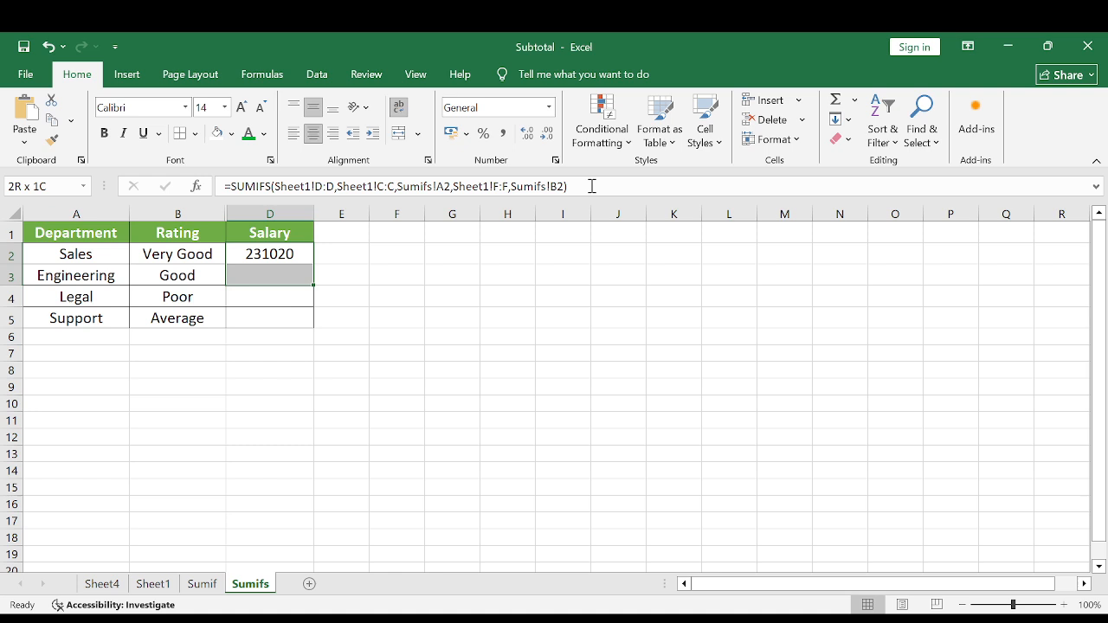
pyautogui.hotkey('ctrl', 'd')
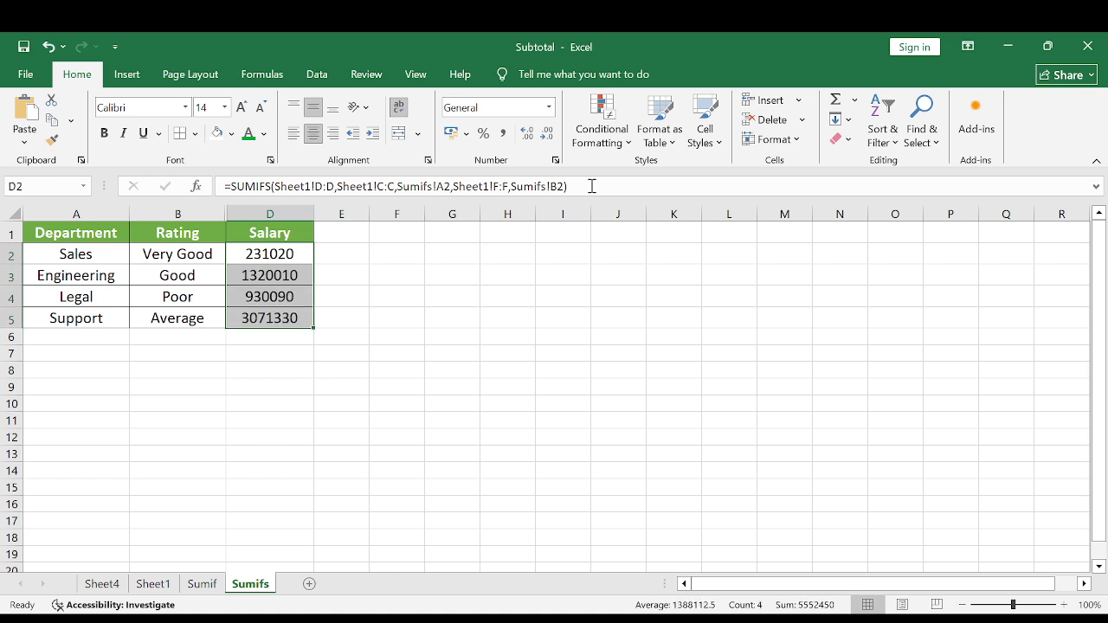
# Review each row's department and rating against its salary total, from Sales down to Support.
pyautogui.click(170, 246)
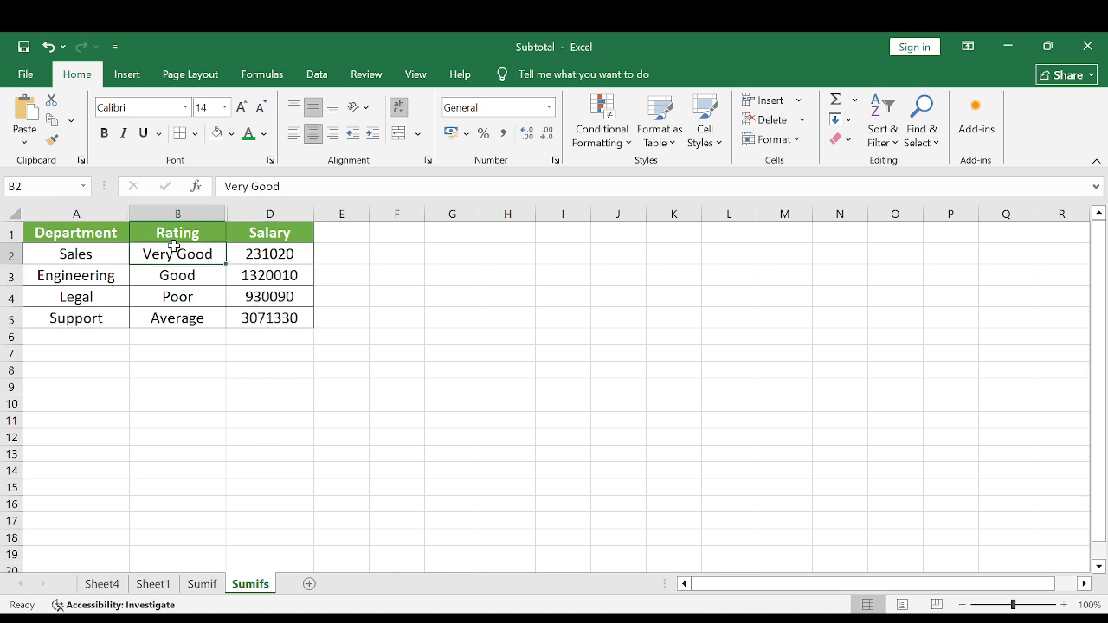
pyautogui.click(240, 245)
pyautogui.click(63, 282)
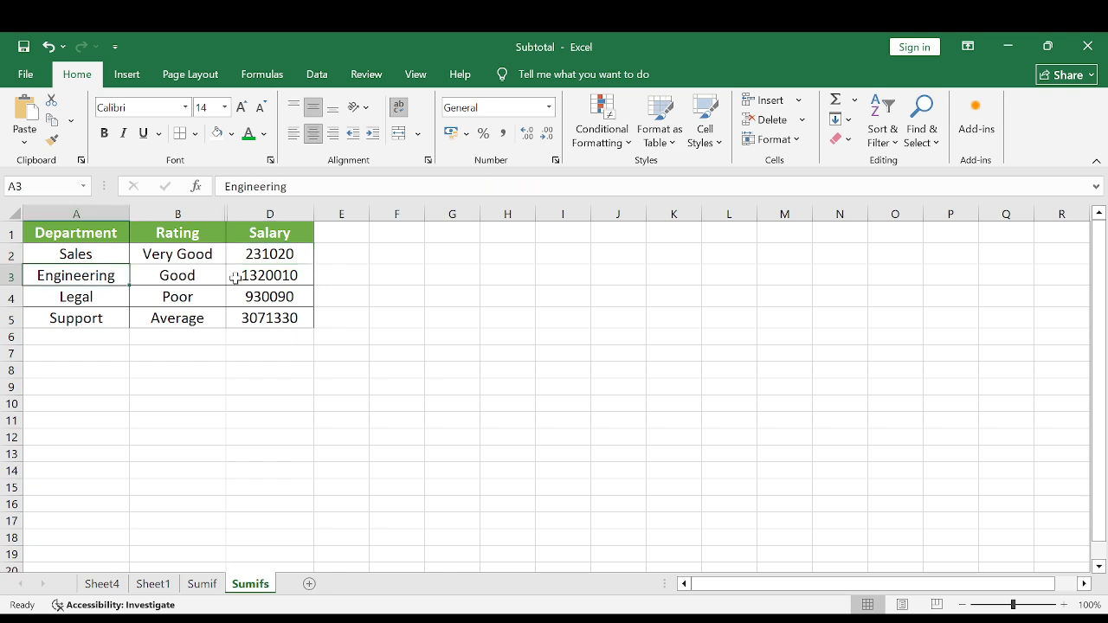
pyautogui.click(274, 275)
pyautogui.click(93, 297)
pyautogui.click(196, 297)
pyautogui.click(256, 296)
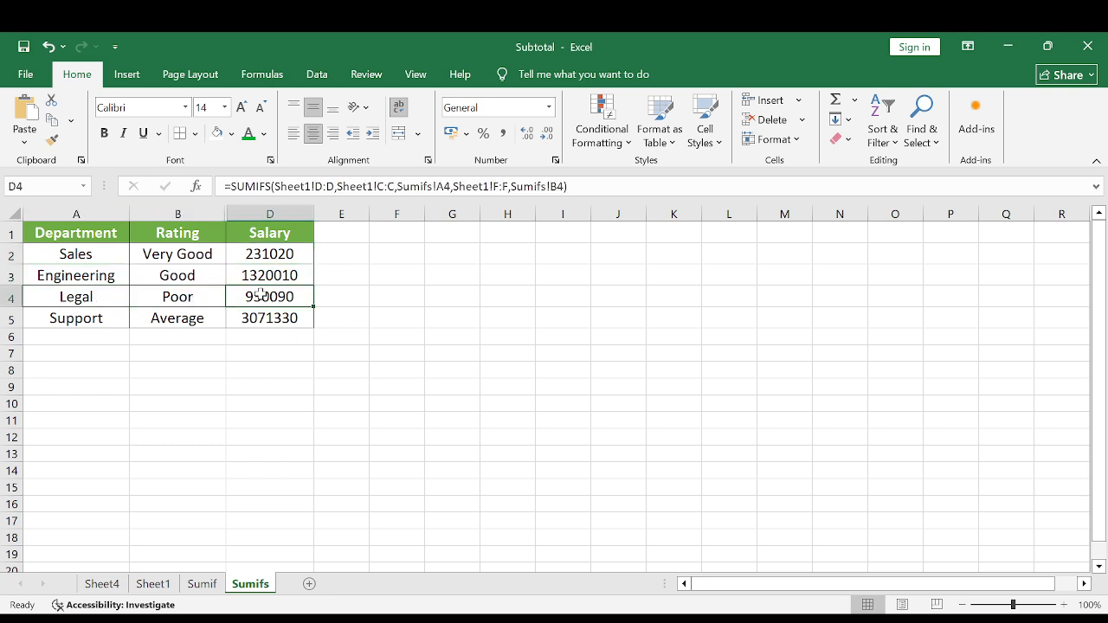
pyautogui.click(100, 319)
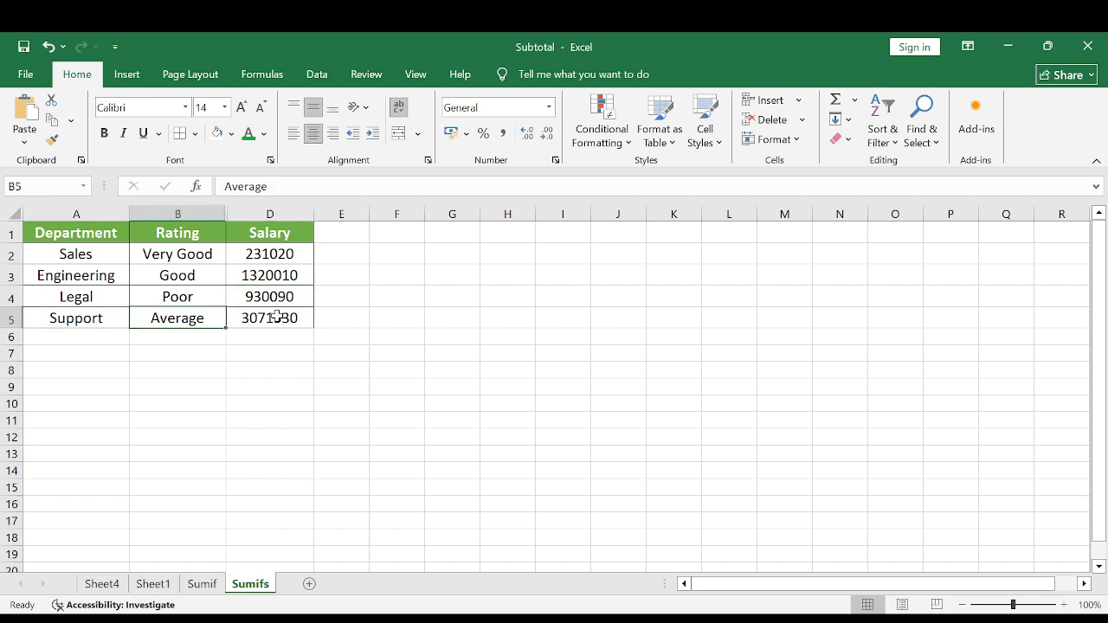
pyautogui.click(277, 318)
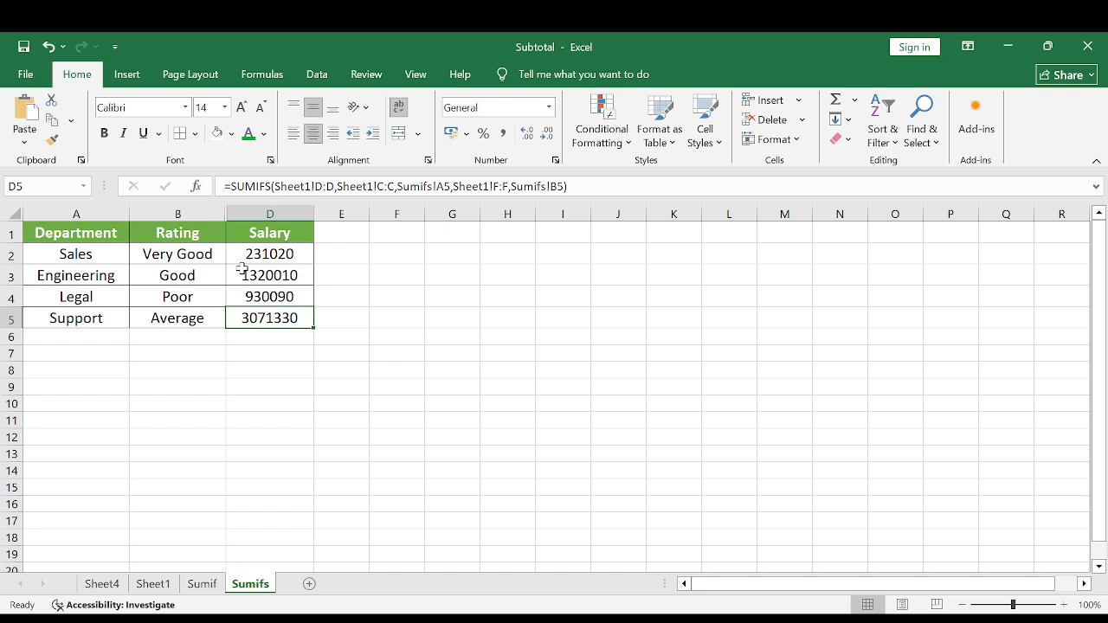
# Unhide the Gender column C between the Rating and Salary columns and check the three criteria headers.
pyautogui.click(205, 213)
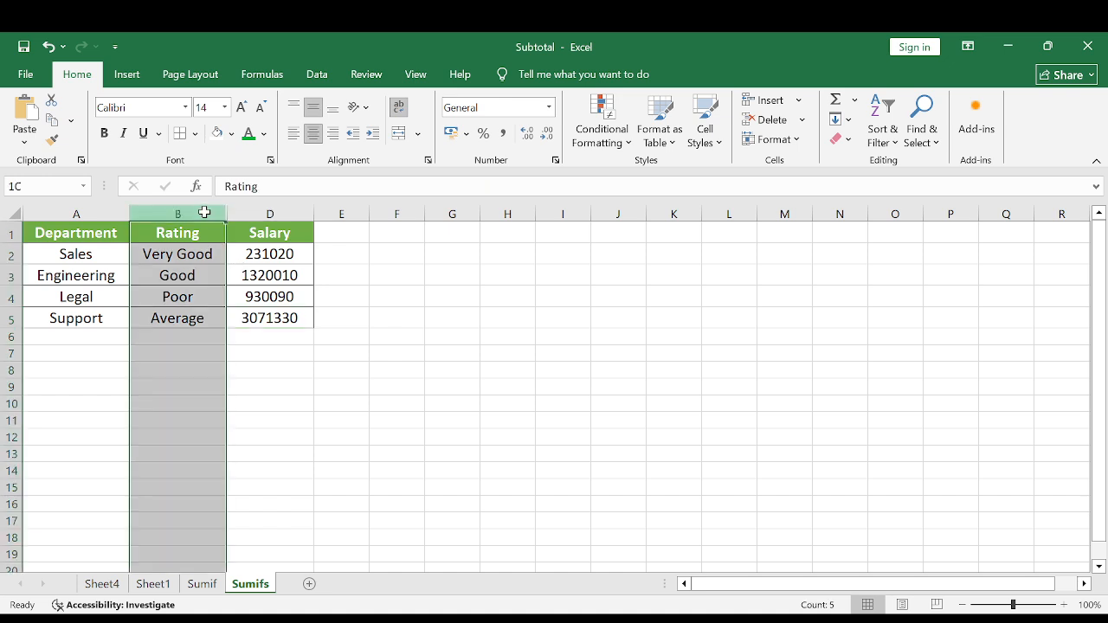
pyautogui.moveTo(204, 213); pyautogui.dragTo(259, 214)
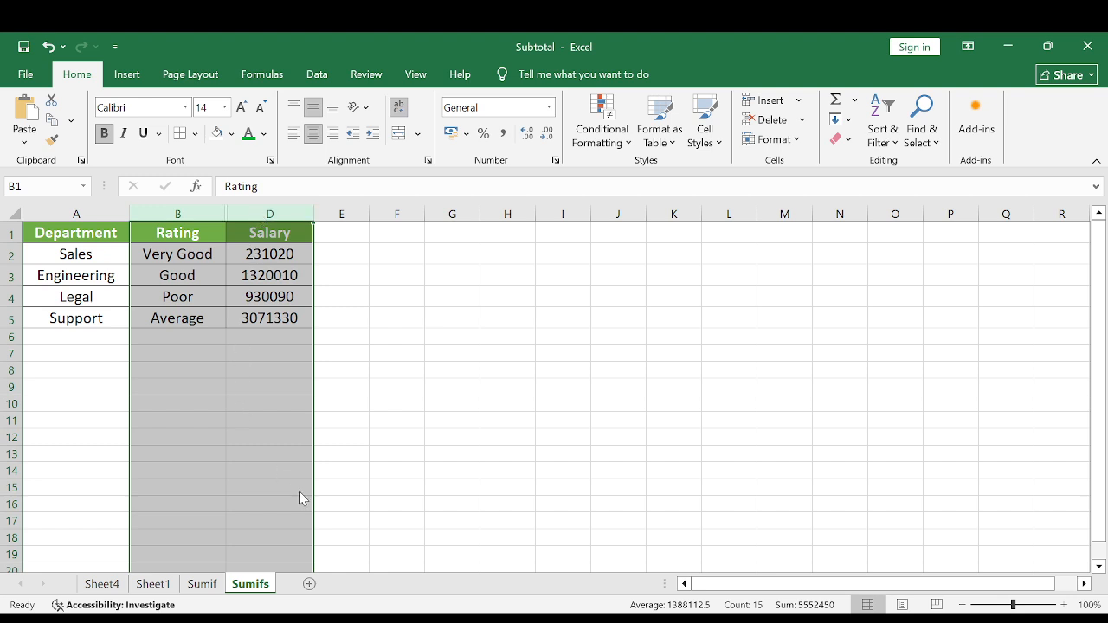
pyautogui.hotkey('ctrl', 'shift', '0')
pyautogui.click(273, 254)
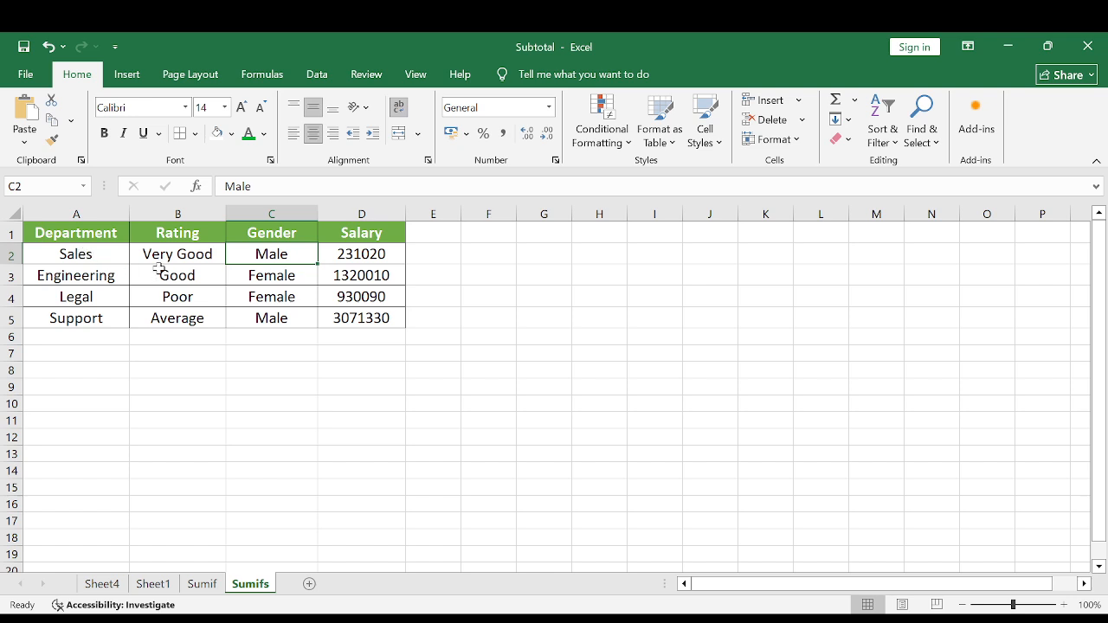
pyautogui.click(86, 234)
pyautogui.click(175, 232)
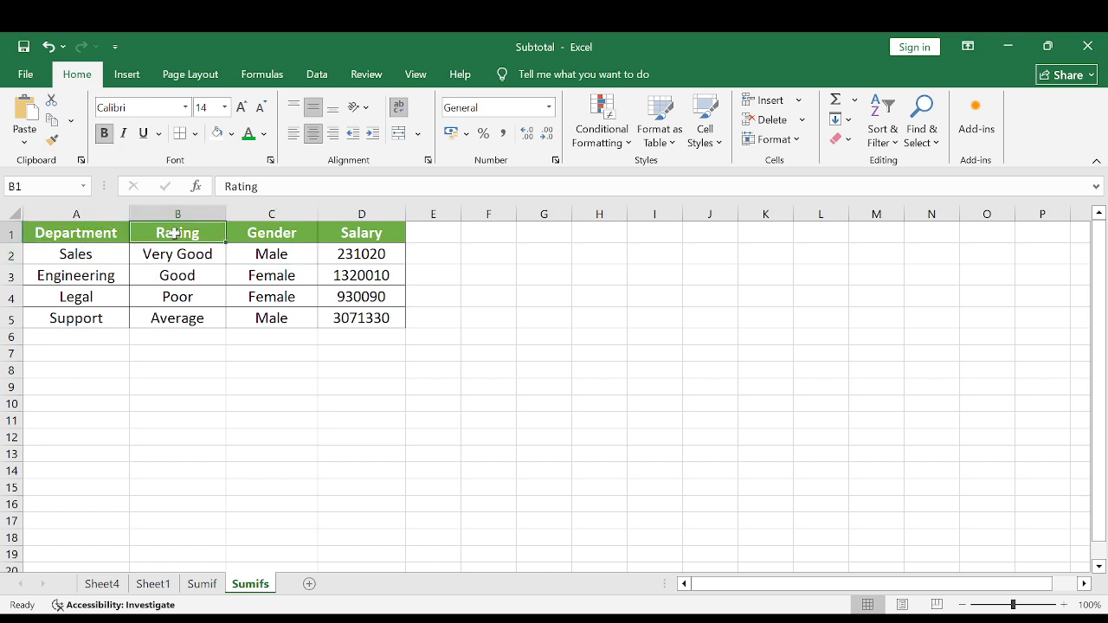
pyautogui.click(253, 234)
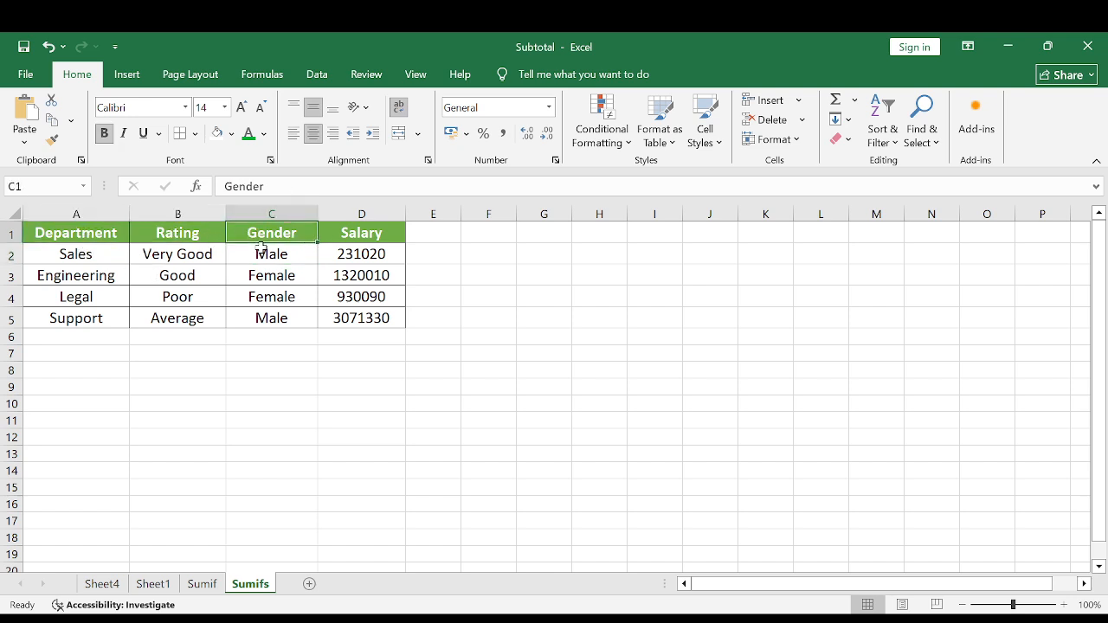
# Extend the D2 SUMIFS formula with Sheet1's Gender column B:B as the third criteria range and Sumifs!C2 as its criterion.
pyautogui.click(377, 255)
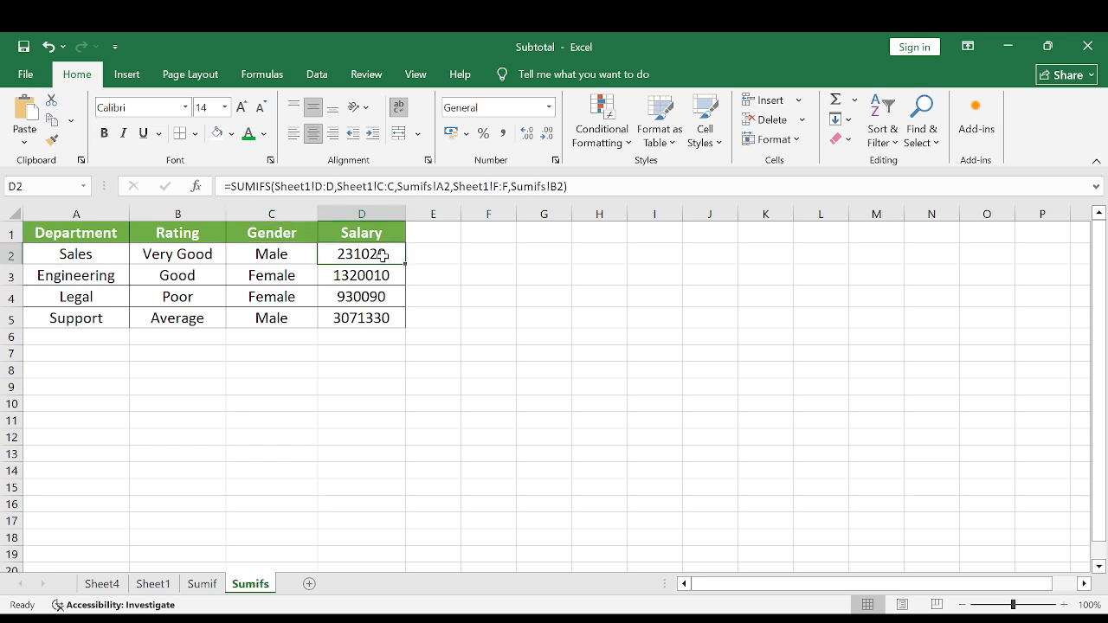
pyautogui.click(592, 189)
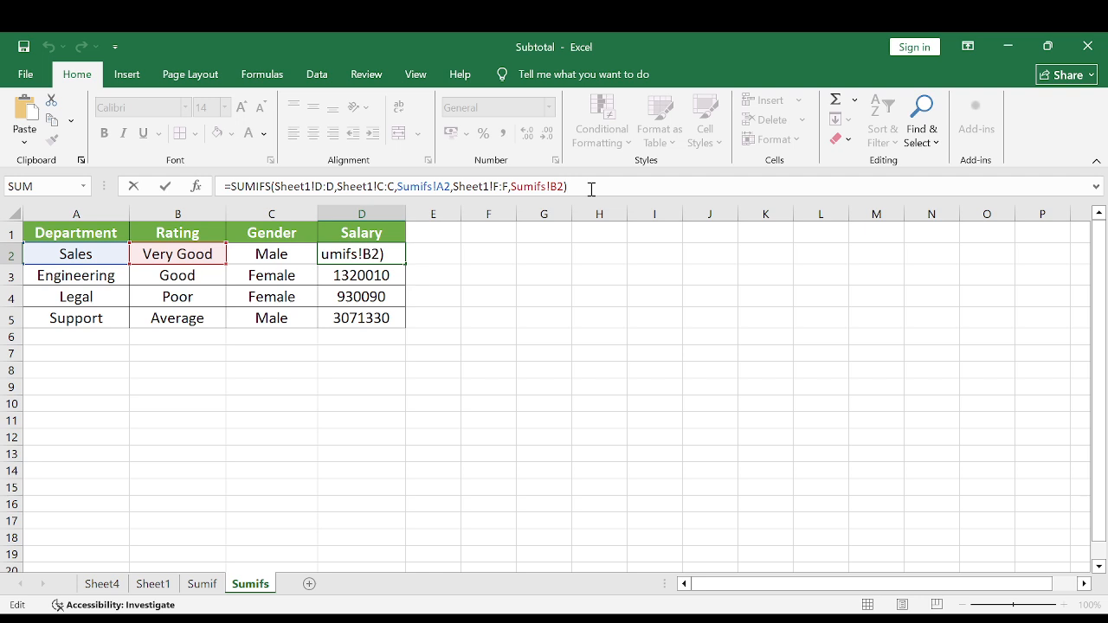
pyautogui.press('BackSpace')
pyautogui.write(',')
pyautogui.click(154, 587)
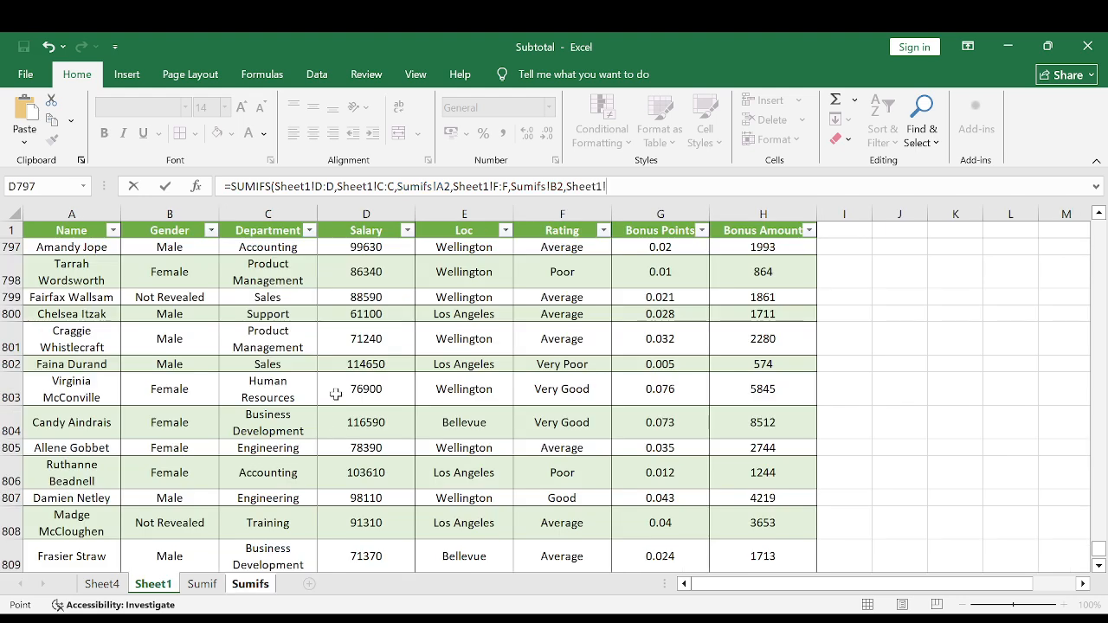
pyautogui.click(168, 213)
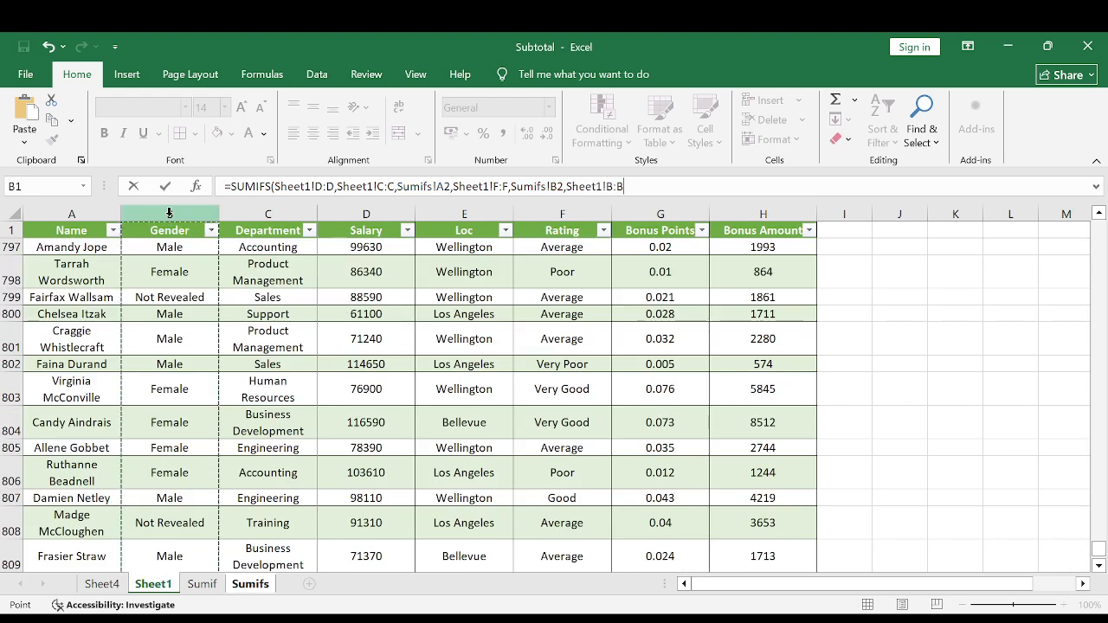
pyautogui.write(',')
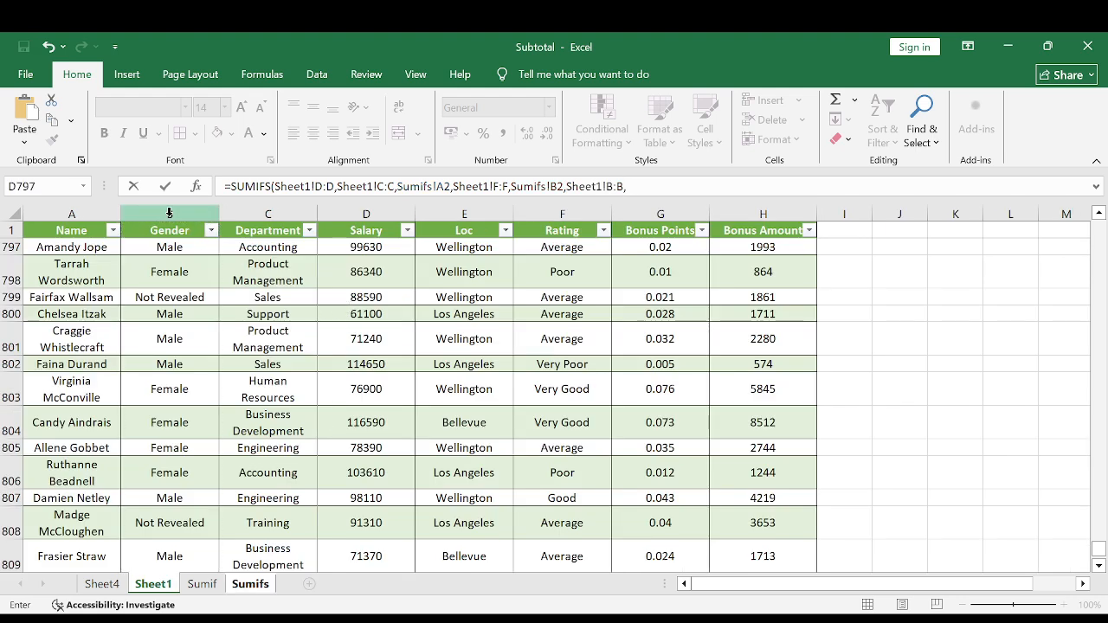
pyautogui.click(250, 585)
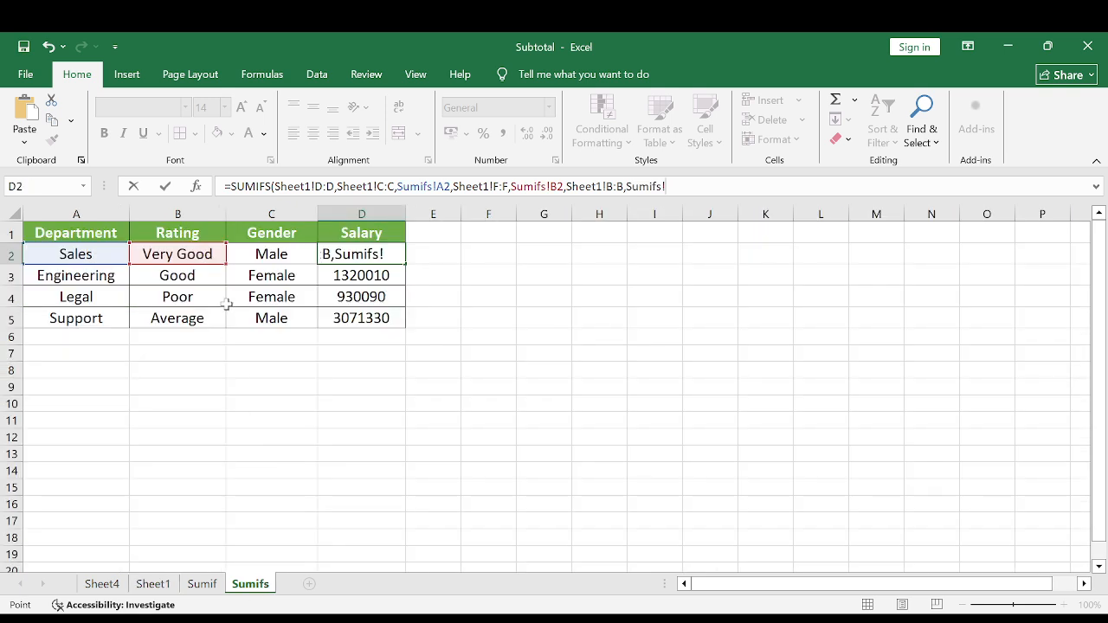
pyautogui.click(272, 256)
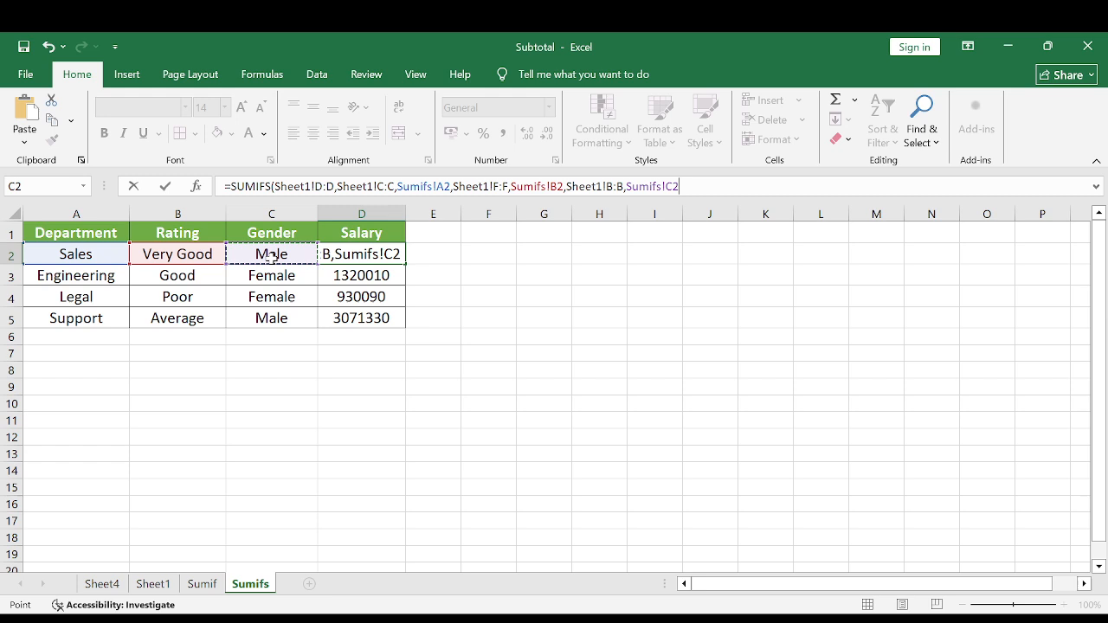
pyautogui.write(')')
pyautogui.press('Return')
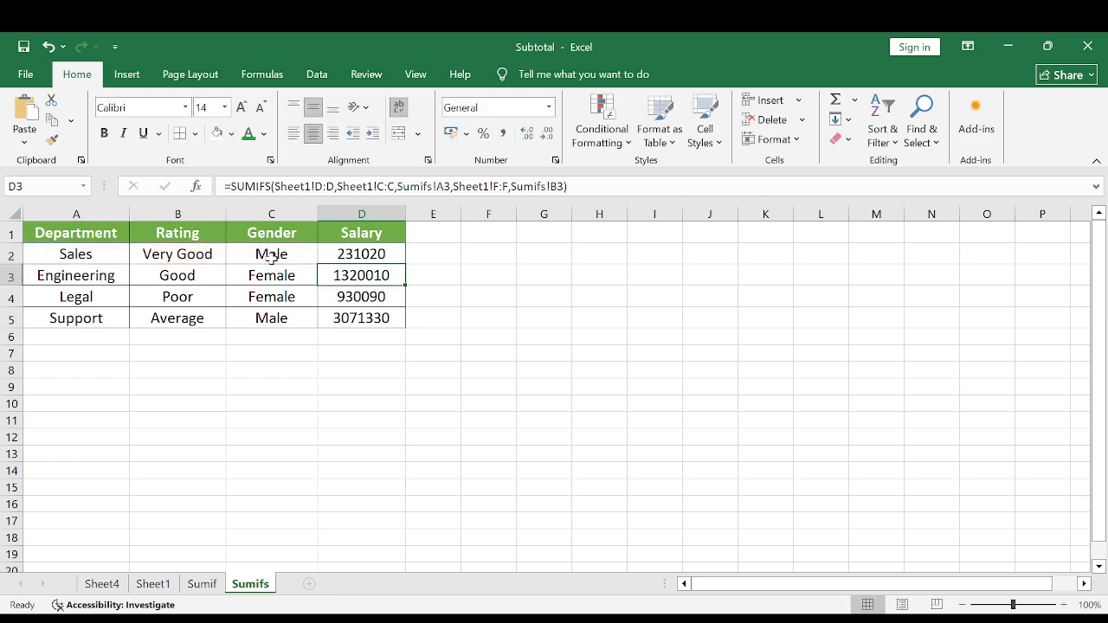
# Check row 2's criteria and fill the three-criteria SUMIFS formula from D2 down through D5.
pyautogui.press('Up')
pyautogui.press('Left')
pyautogui.press('Left')
pyautogui.press('Left')
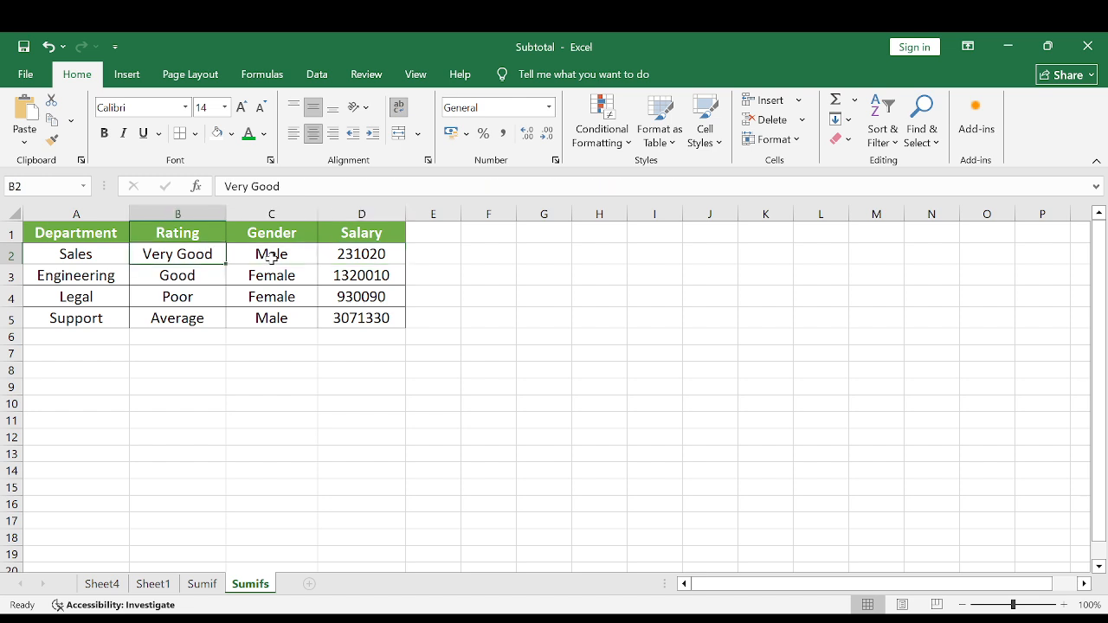
pyautogui.press('Right')
pyautogui.press('Right')
pyautogui.press('Right')
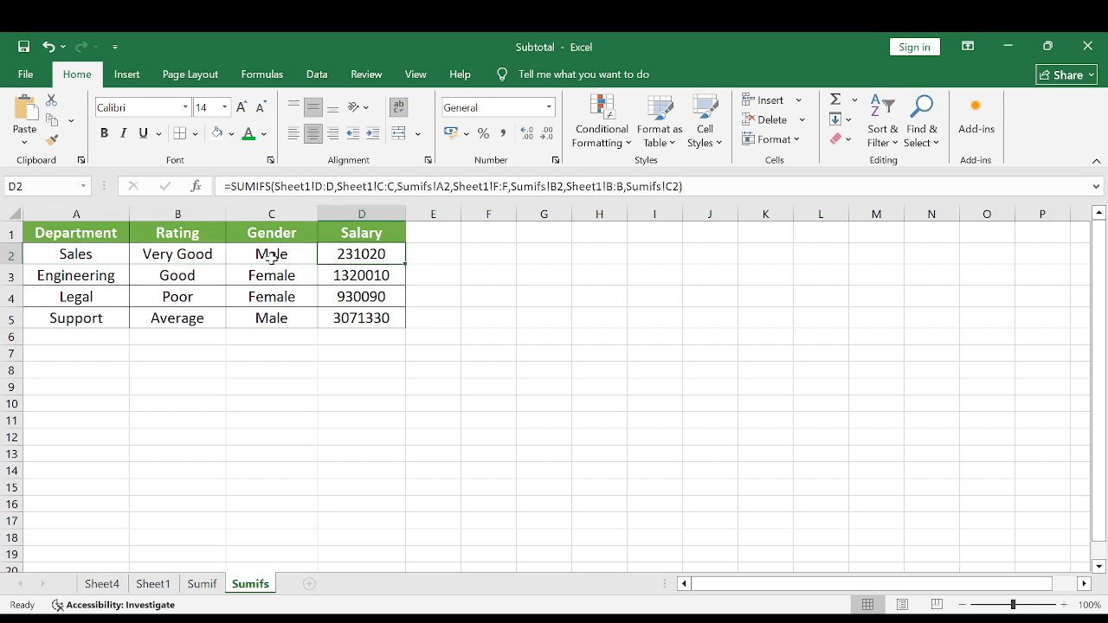
pyautogui.hotkey('shift', 'Down')
pyautogui.hotkey('shift', 'Down')
pyautogui.hotkey('shift', 'Down')
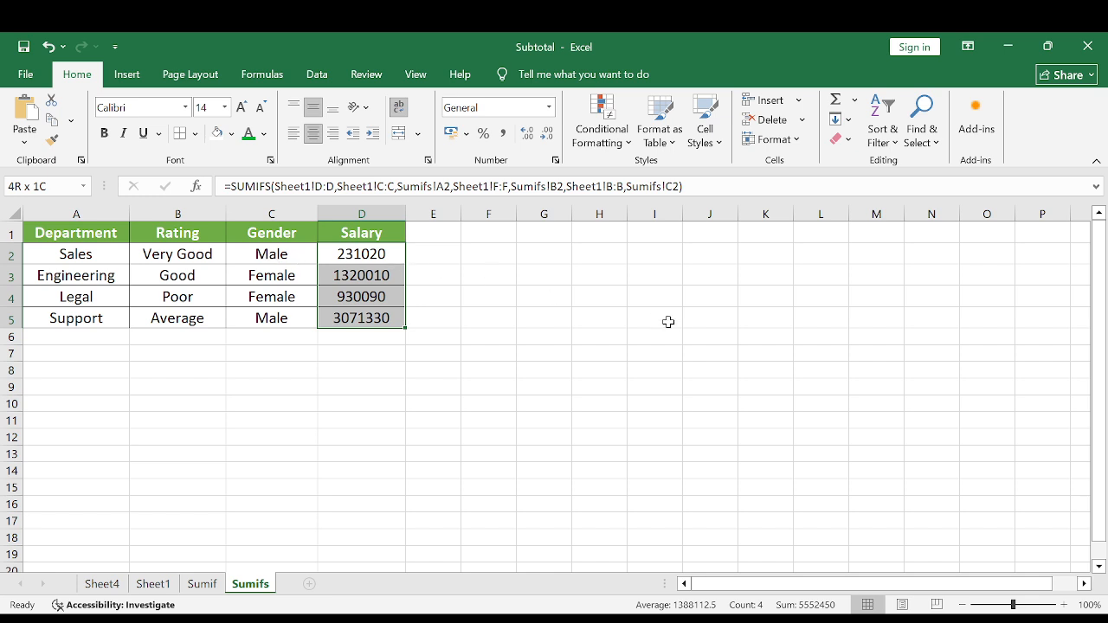
pyautogui.hotkey('ctrl', 'd')
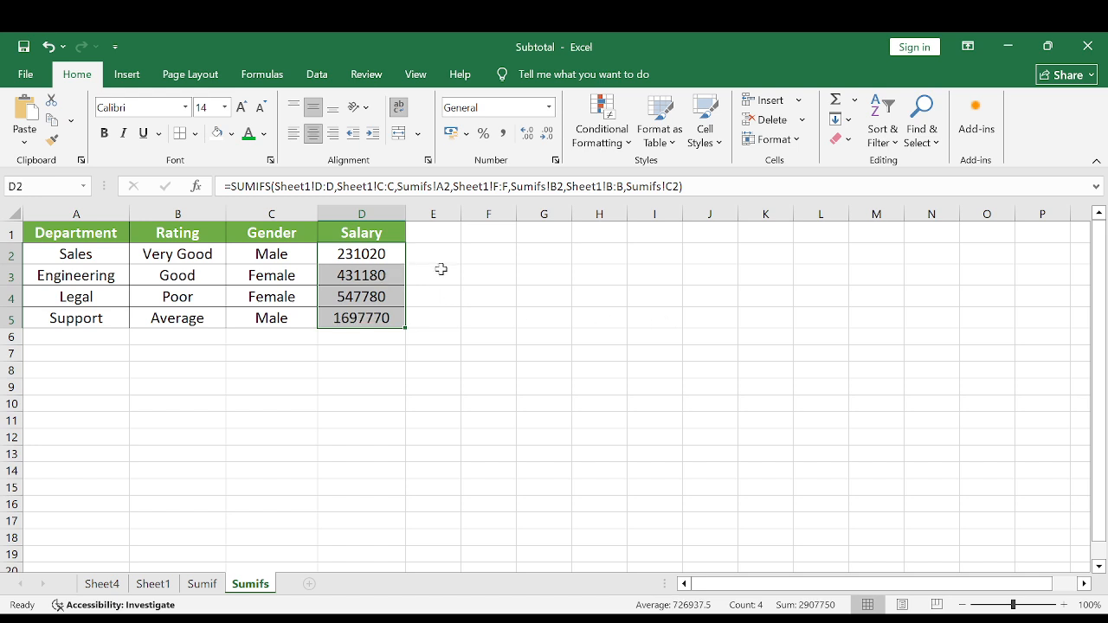
# Examine the SUMIFS formula in D3 and its Engineering, Good and Female criteria in row 3.
pyautogui.click(441, 269)
pyautogui.click(360, 272)
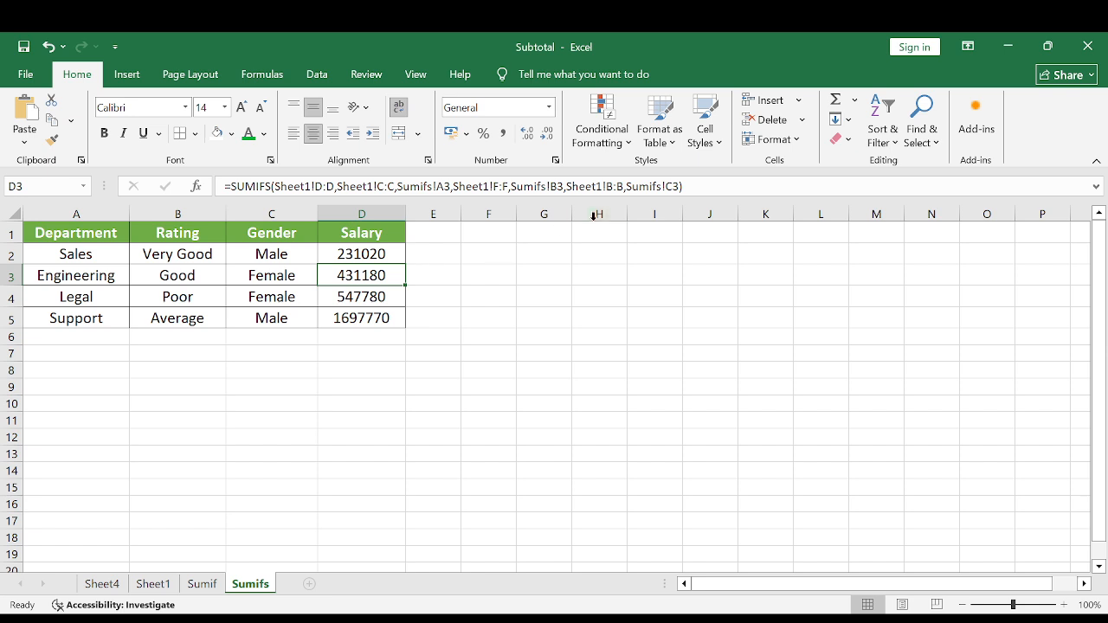
pyautogui.click(82, 272)
pyautogui.click(177, 273)
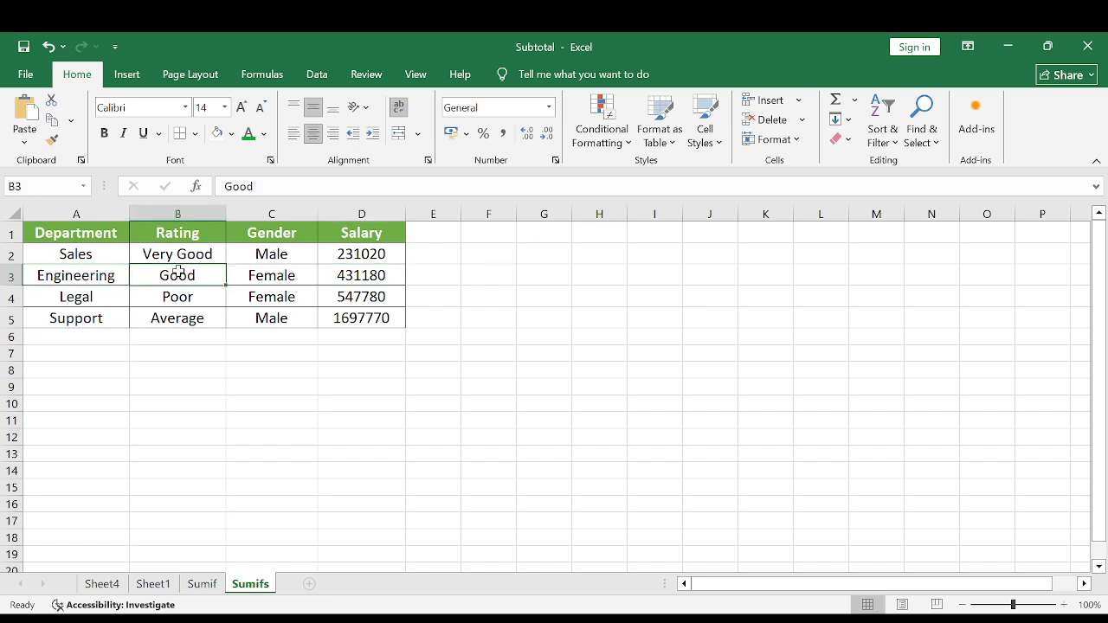
pyautogui.click(271, 277)
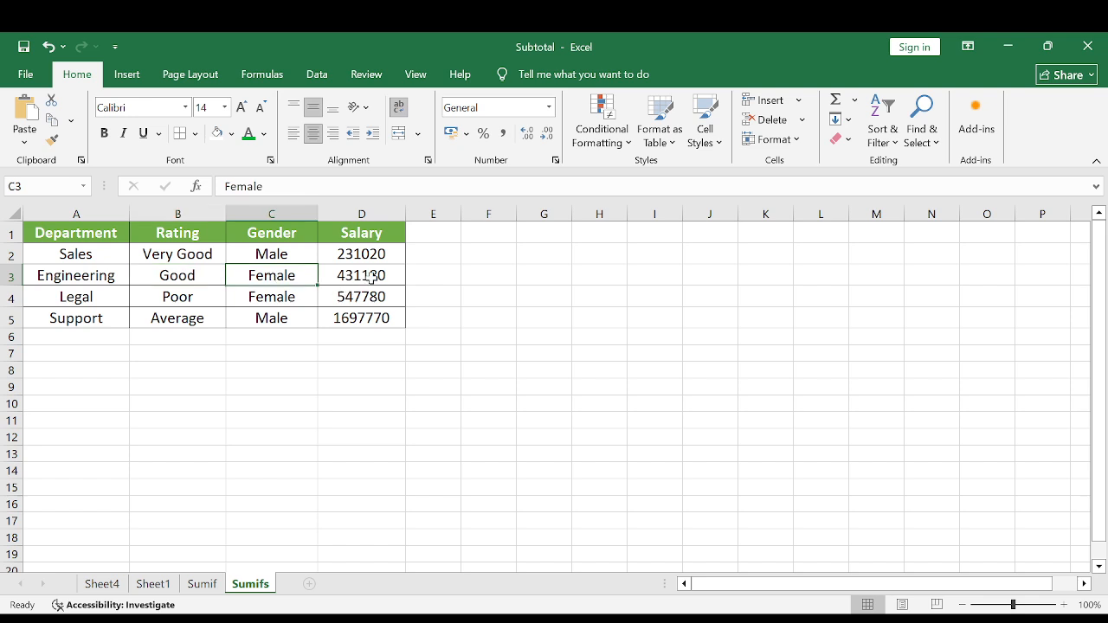
# Examine the Legal, Poor and Female criteria in row 4 and the SUMIFS formula in D4.
pyautogui.click(369, 277)
pyautogui.click(63, 296)
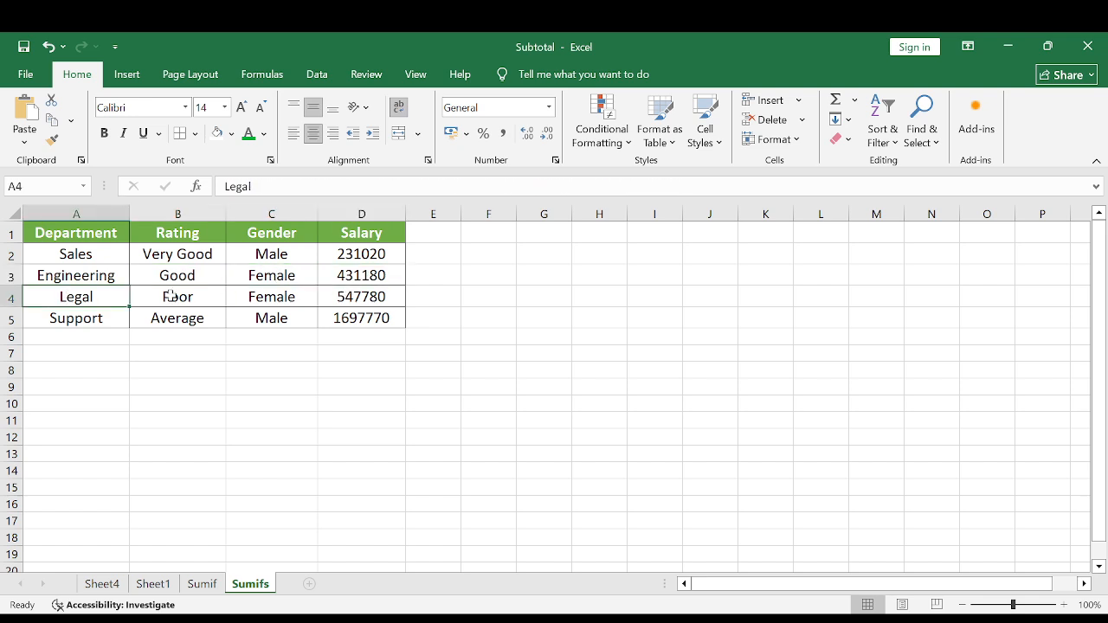
pyautogui.click(170, 296)
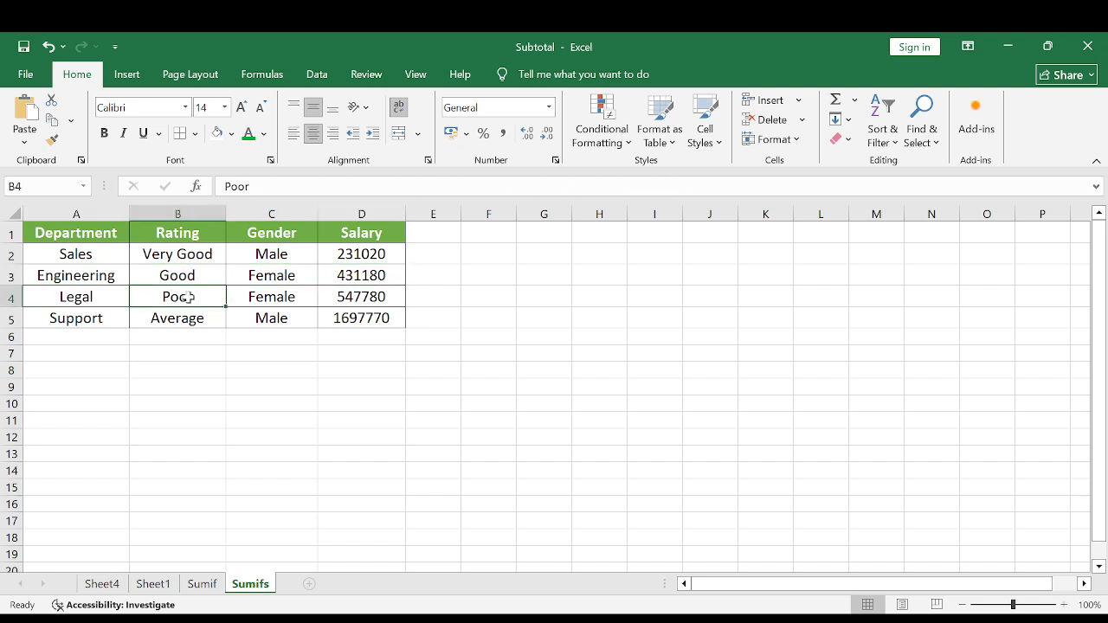
pyautogui.click(294, 298)
pyautogui.click(379, 297)
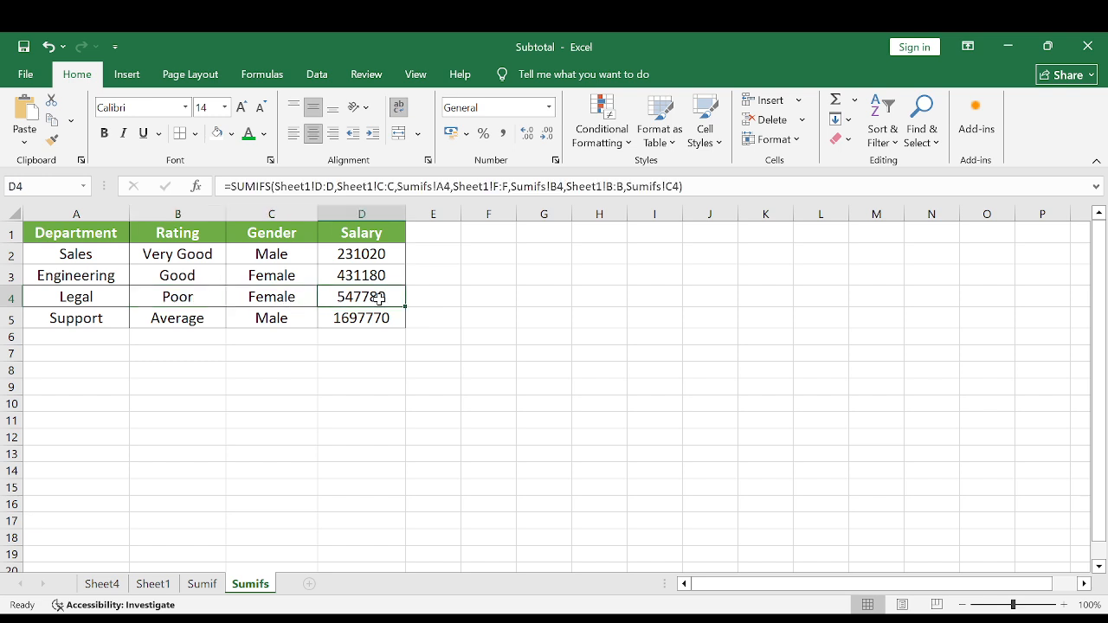
pyautogui.moveTo(366, 255); pyautogui.dragTo(355, 317)
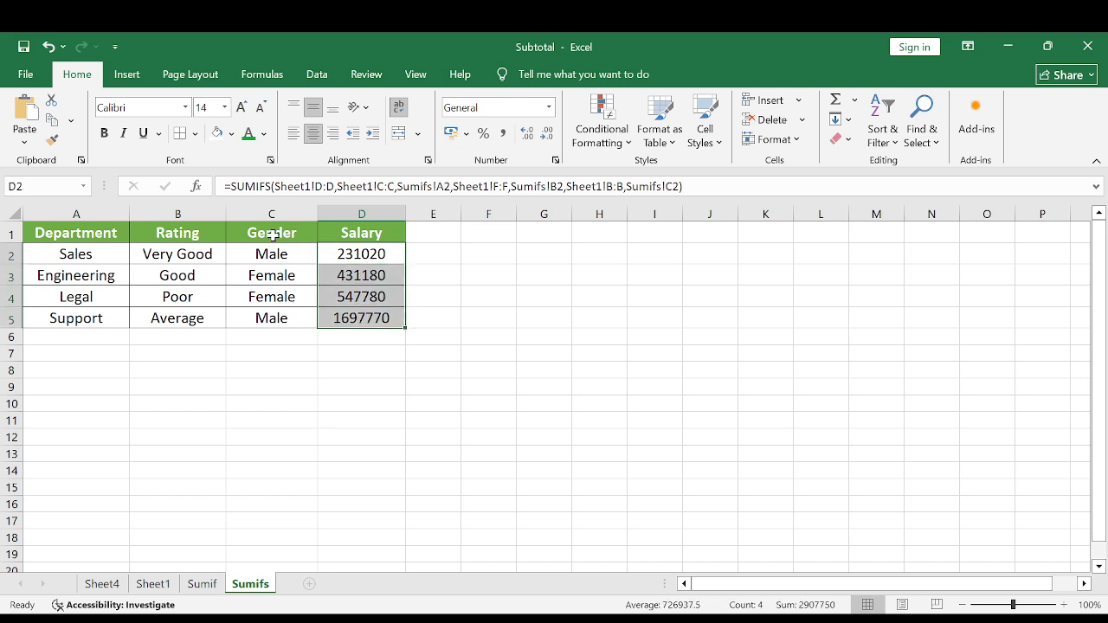
pyautogui.click(687, 186)
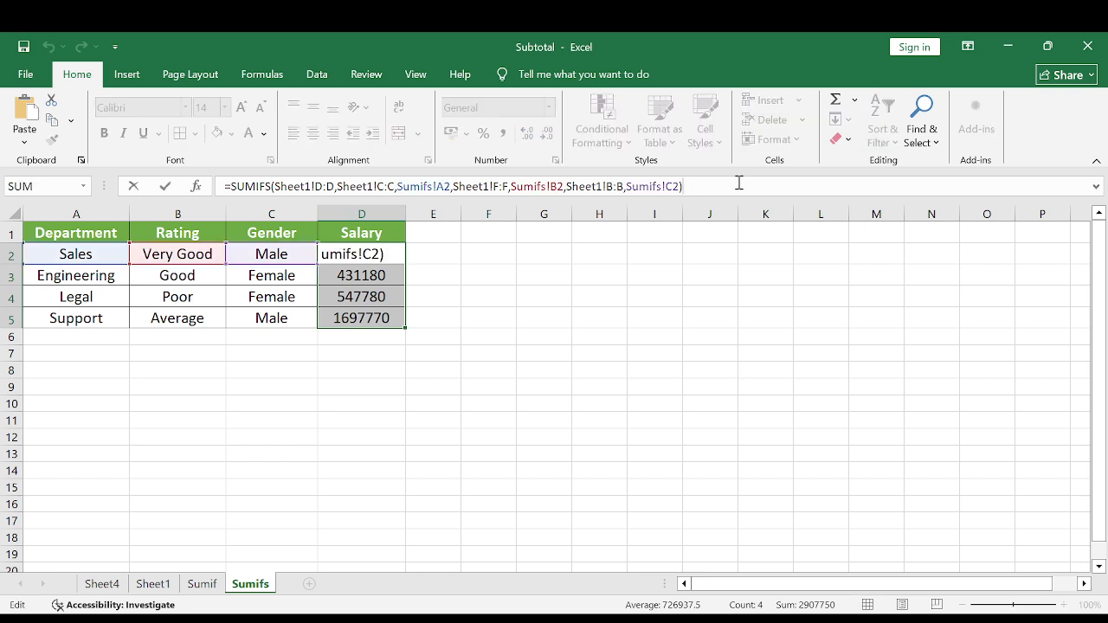
pyautogui.write(',')
pyautogui.press('BackSpace')
pyautogui.press('BackSpace')
pyautogui.write(',')
pyautogui.press('BackSpace')
pyautogui.write(')')
pyautogui.press('Return')
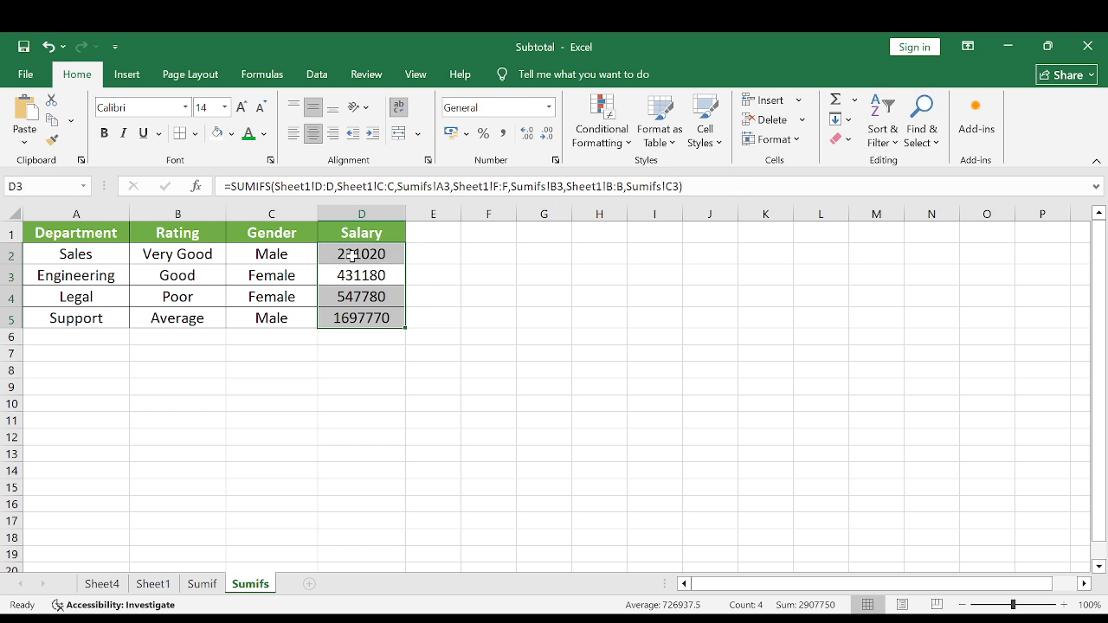
# Review the Gender criteria in C2:C5 against the SUMIFS salary totals in D2:D5.
pyautogui.click(277, 252)
pyautogui.click(274, 273)
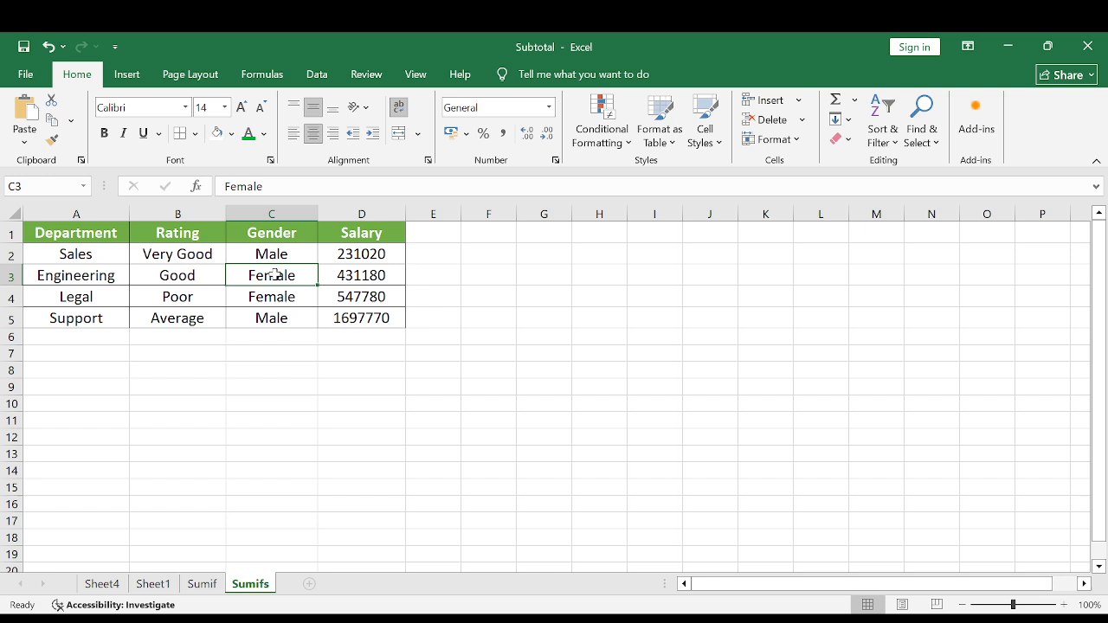
pyautogui.click(274, 299)
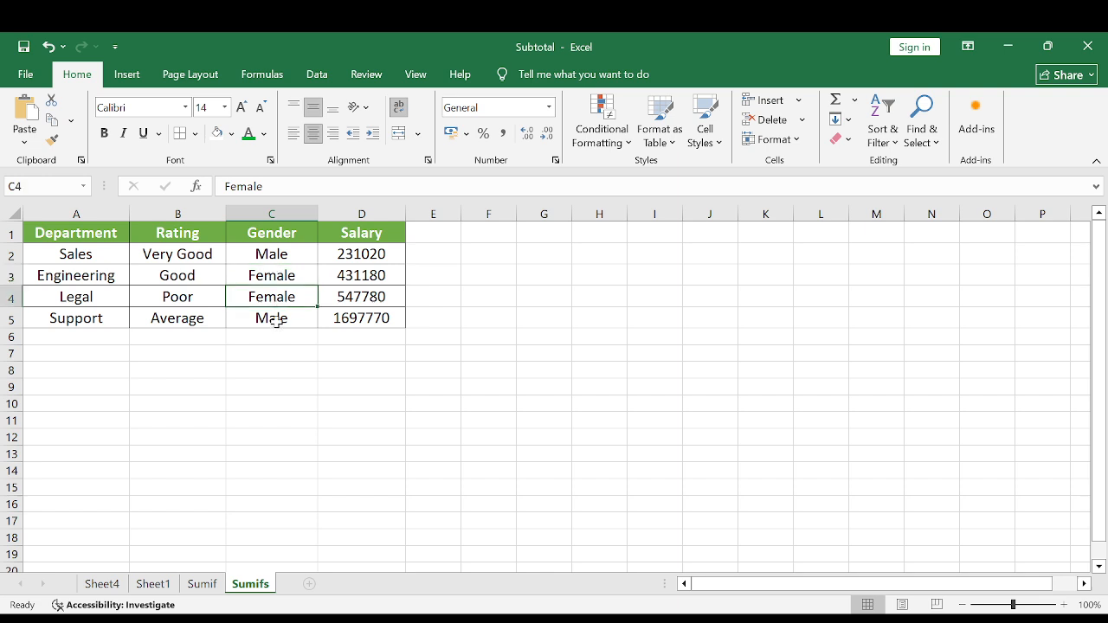
pyautogui.click(277, 320)
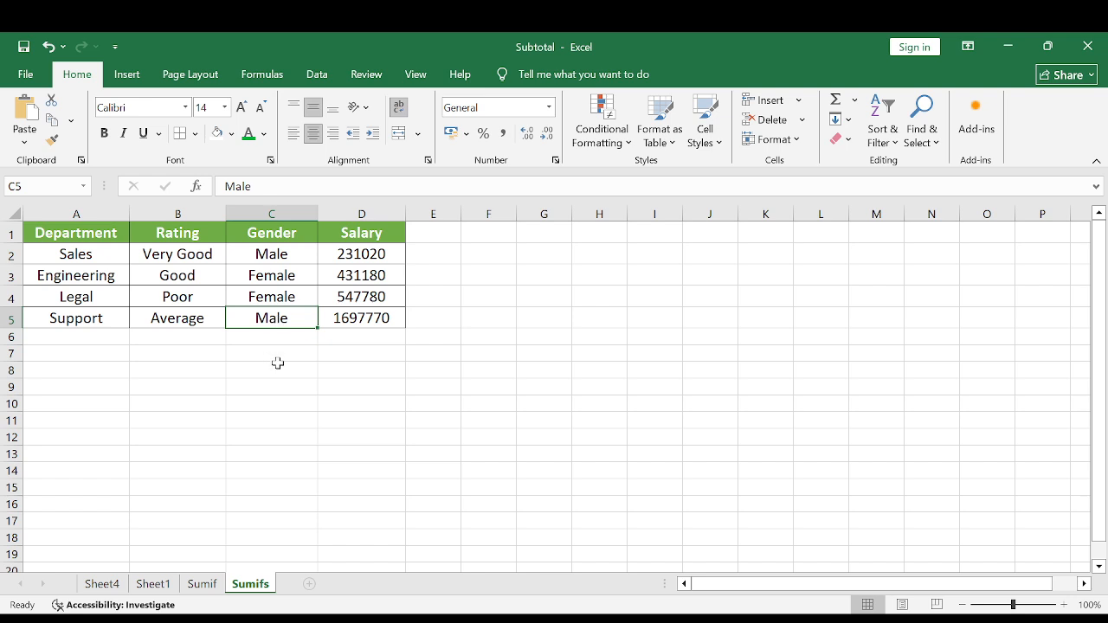
pyautogui.click(264, 254)
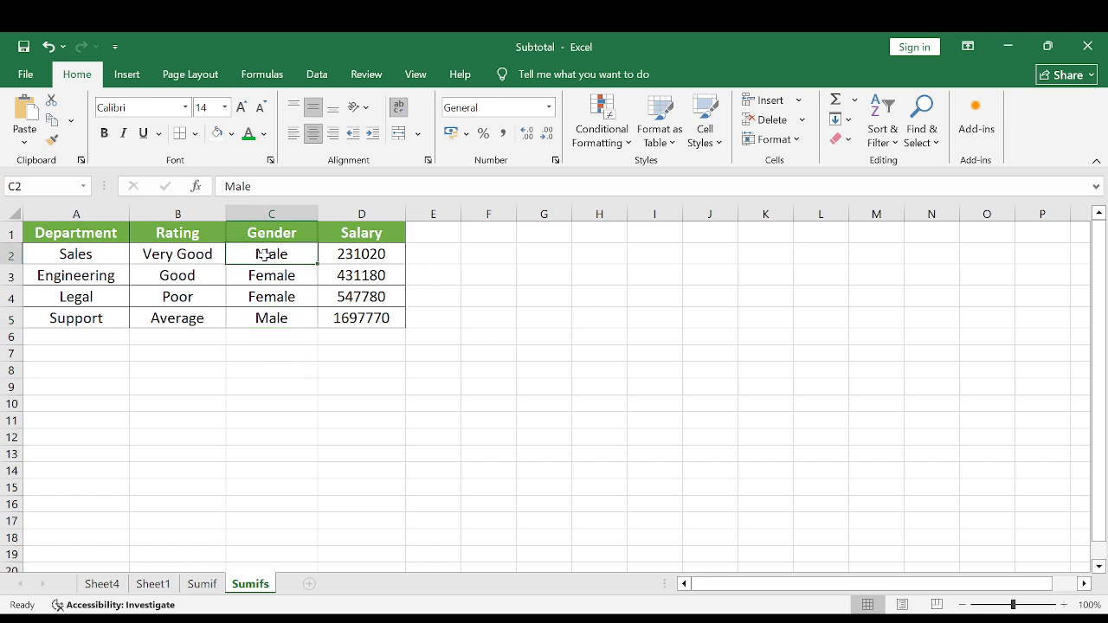
pyautogui.moveTo(264, 253); pyautogui.dragTo(260, 317)
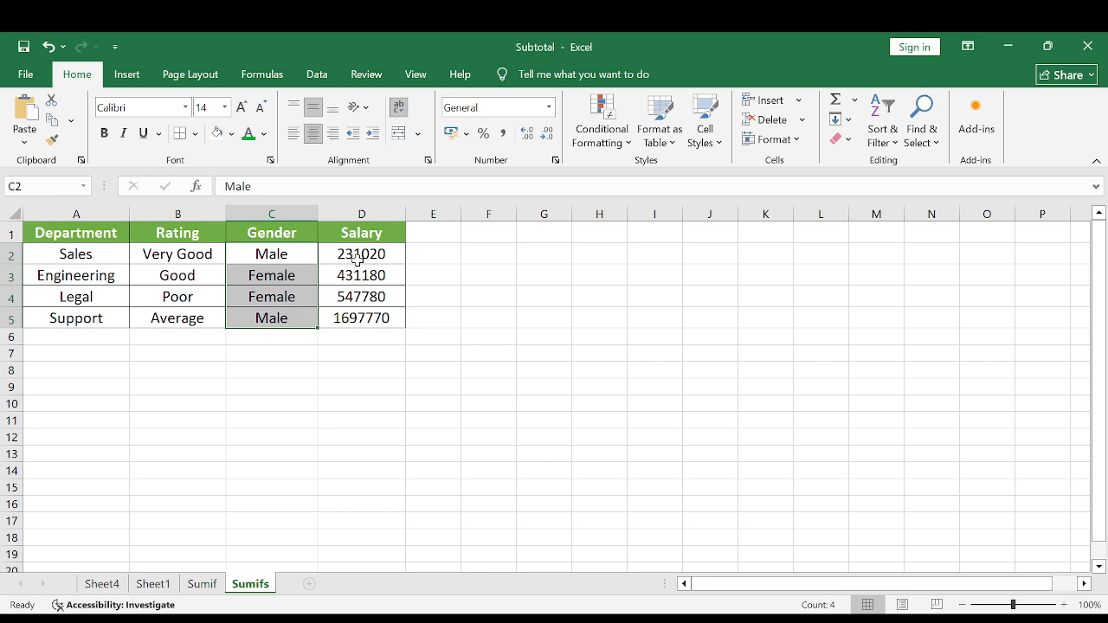
pyautogui.moveTo(359, 258); pyautogui.dragTo(357, 317)
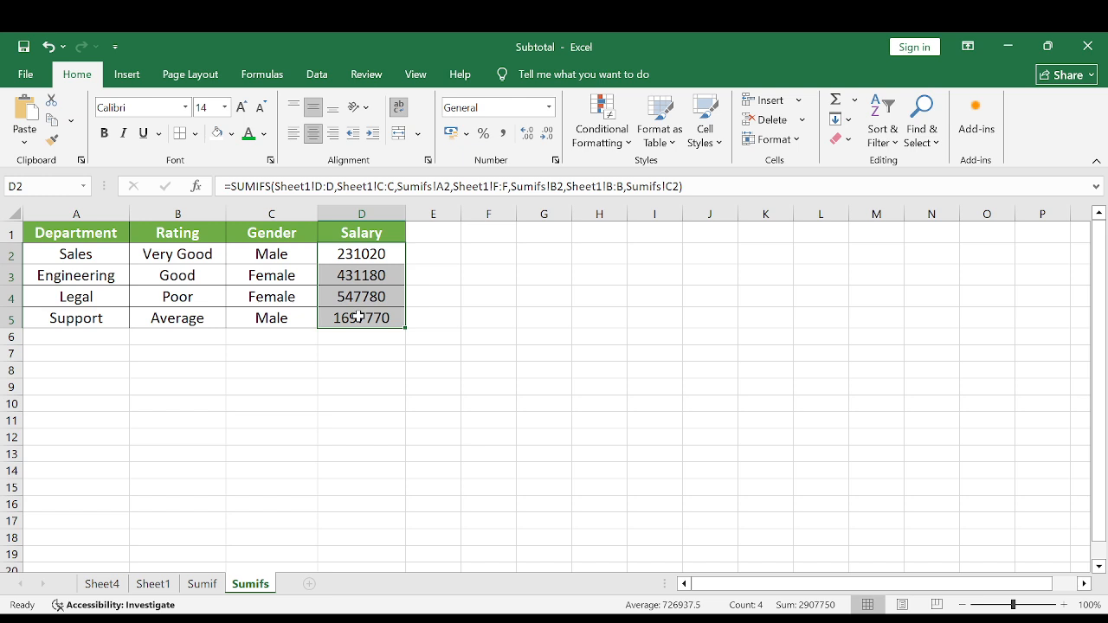
pyautogui.click(262, 253)
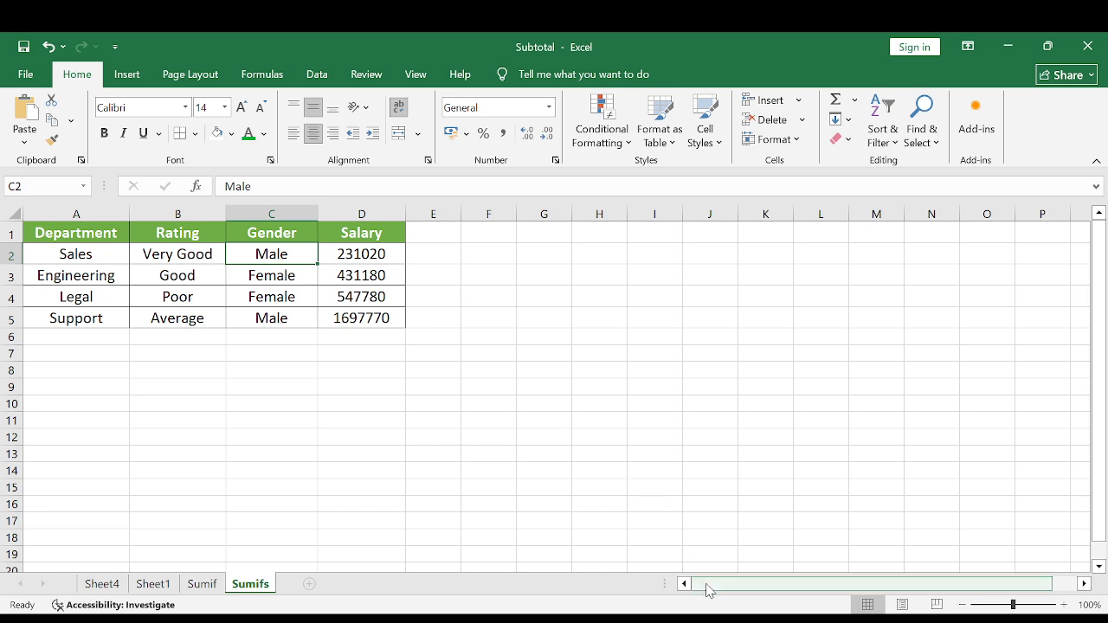
pyautogui.click(768, 619)
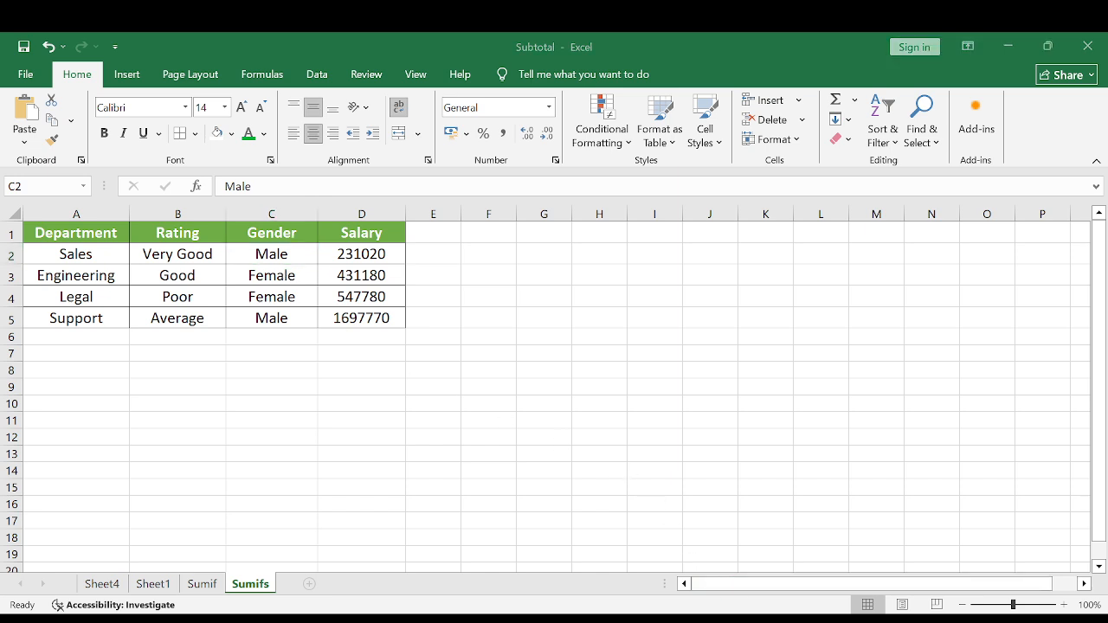